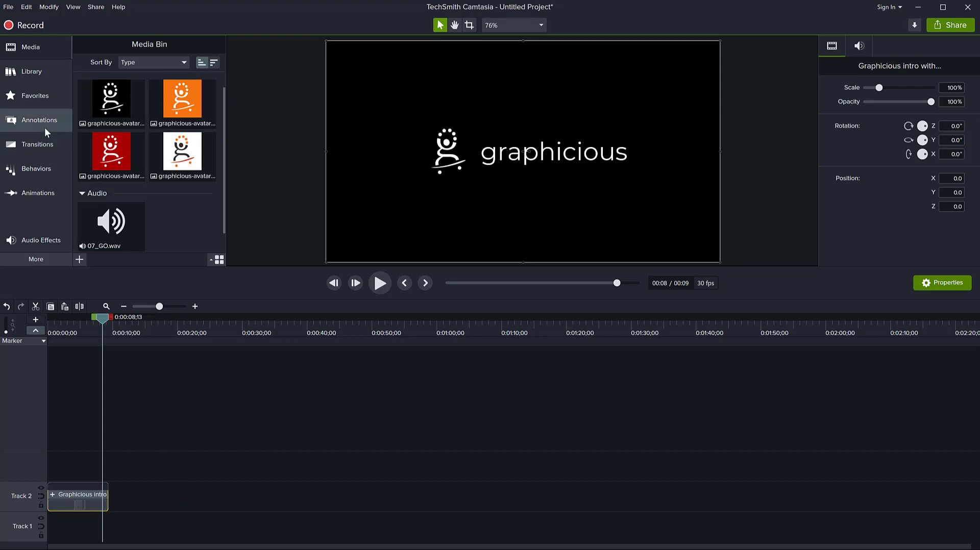
Examine the Zoom-n-Pan options and the available animation presets.
click(35, 196)
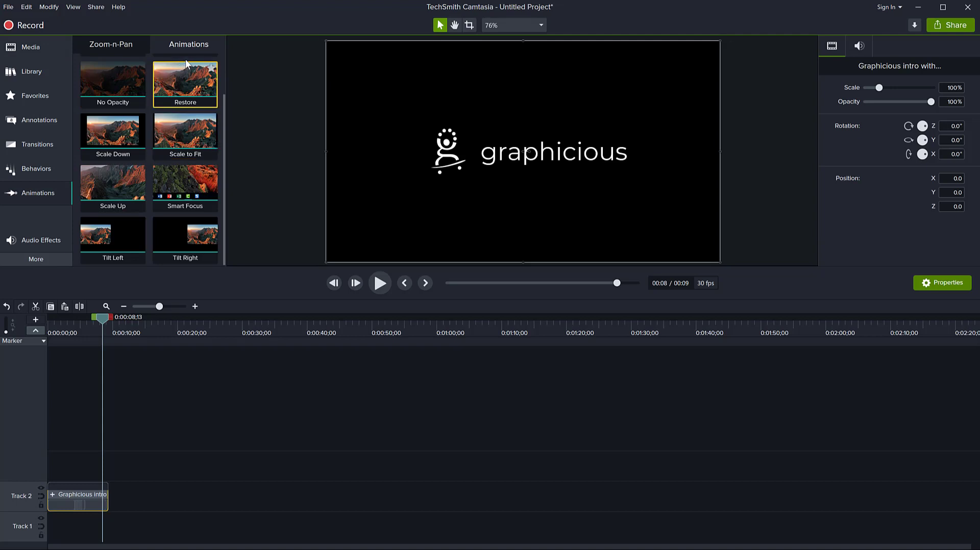
click(106, 47)
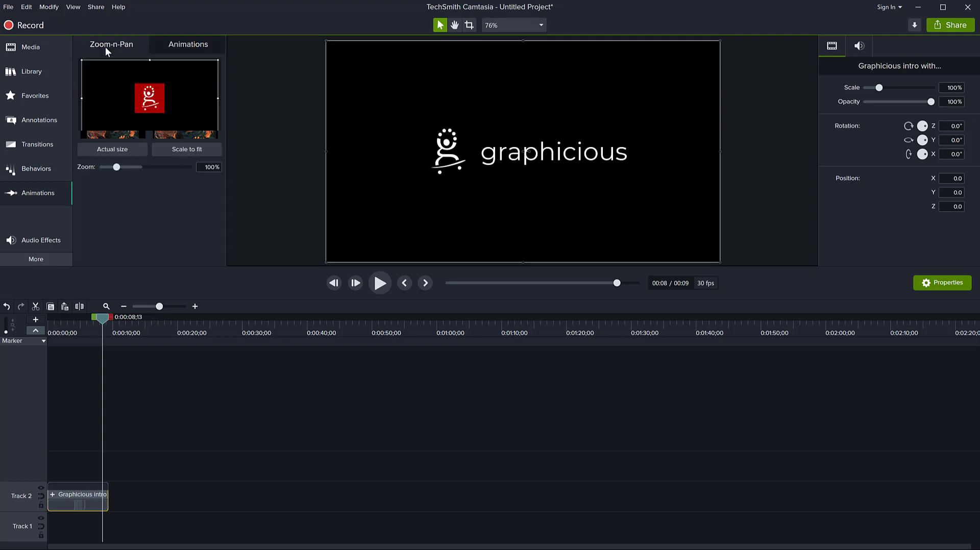
click(171, 46)
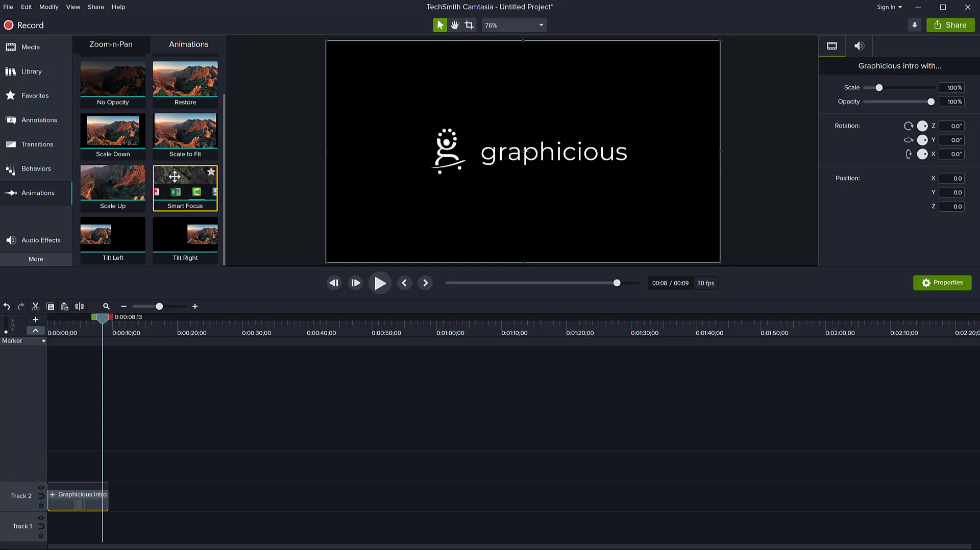
scroll(176, 176, up, 1)
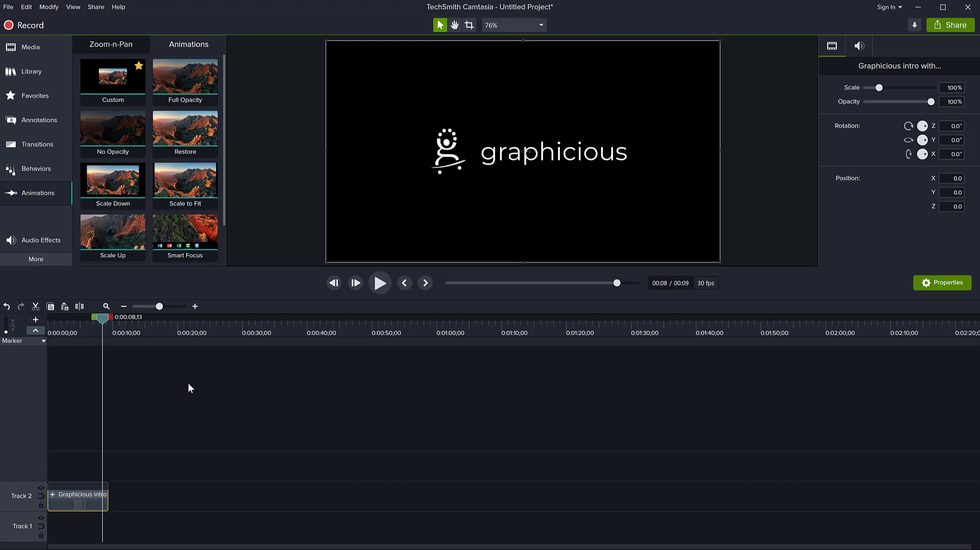
Replace the Graphicious intro clip with the graphicious-avatar-red image on Track 3 and move the playhead to 0:00:09;00.
drag(188, 399, 73, 516)
key(Delete)
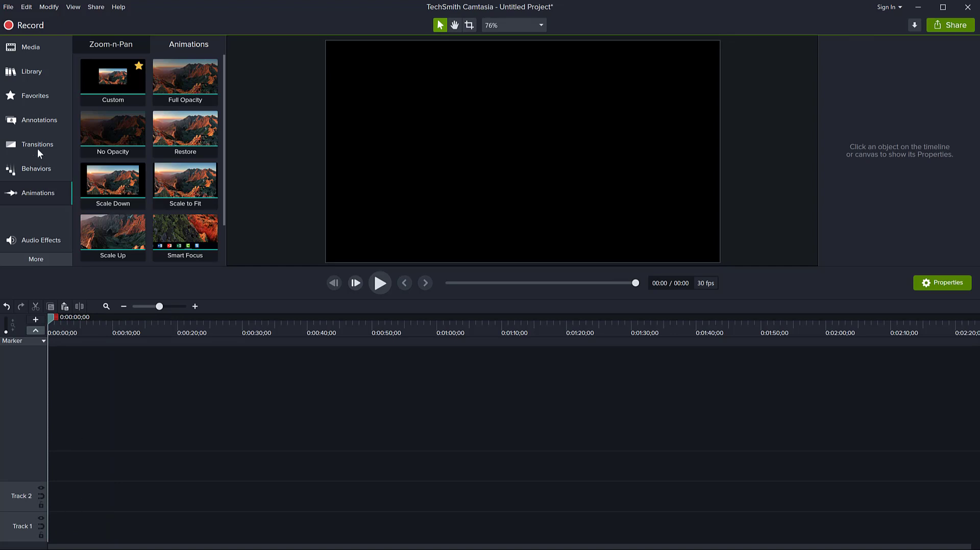
click(26, 48)
click(128, 100)
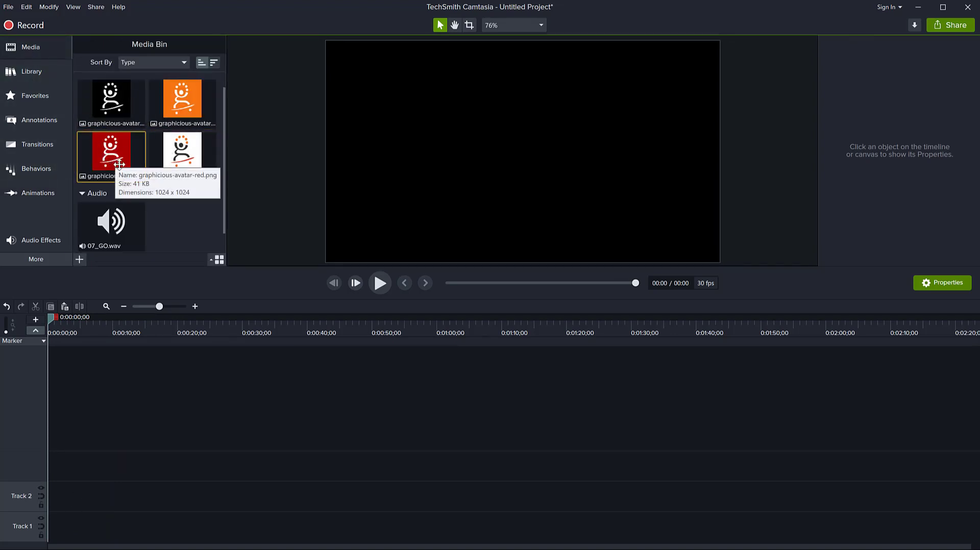
drag(109, 149, 88, 472)
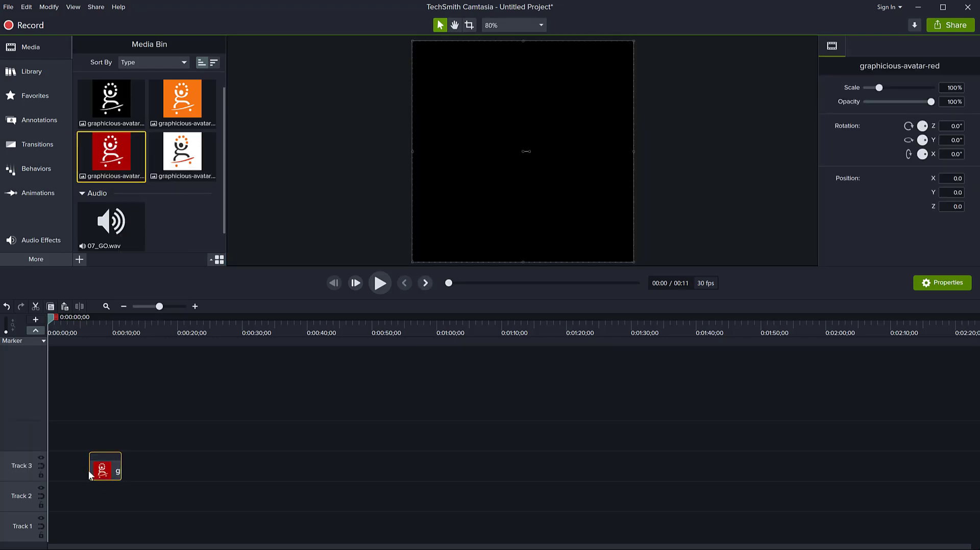
drag(51, 317, 106, 324)
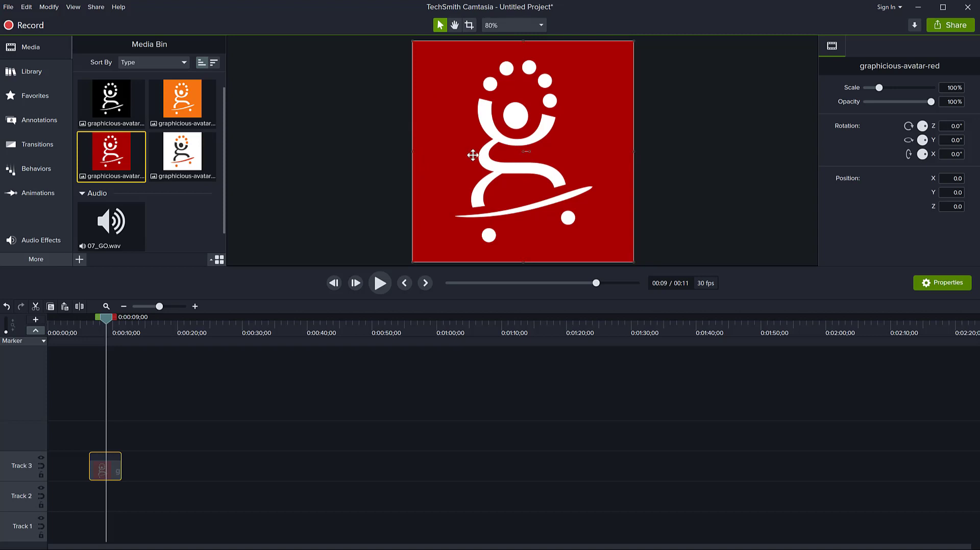
Set the project's canvas dimensions to 1080p HD (1920x1080).
click(504, 25)
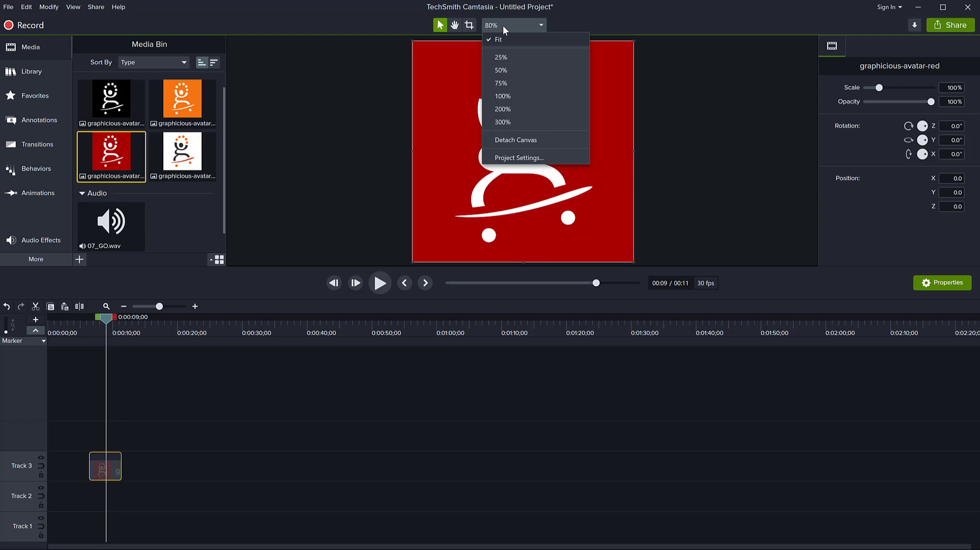
click(524, 160)
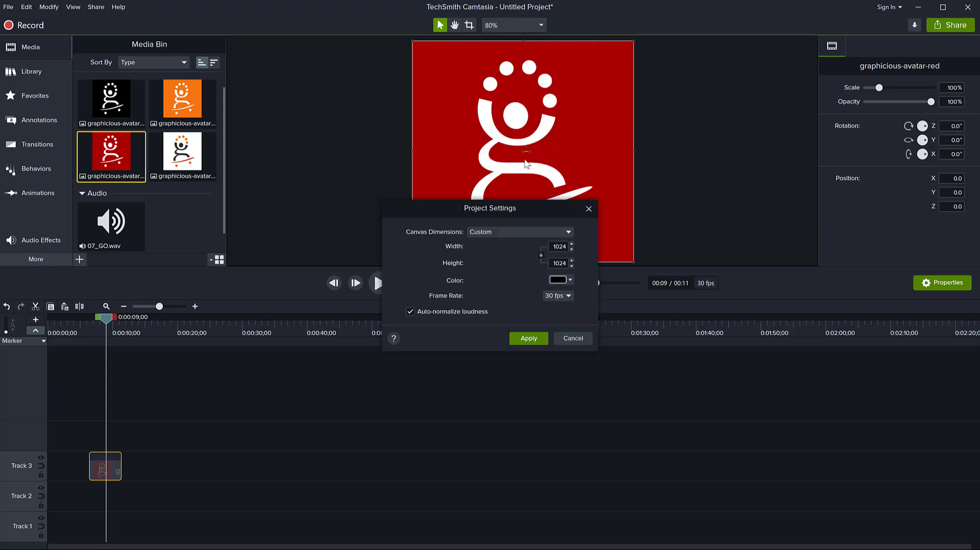
click(505, 232)
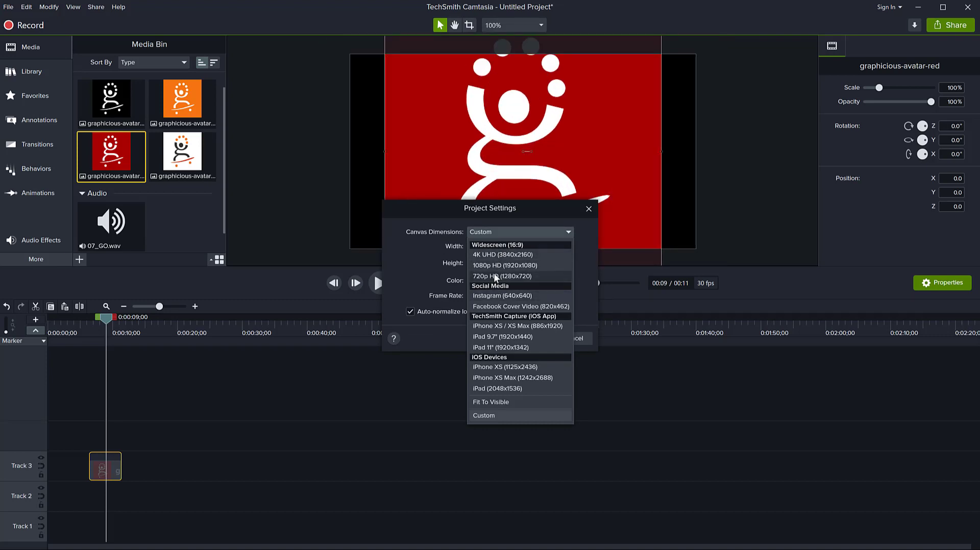
click(507, 266)
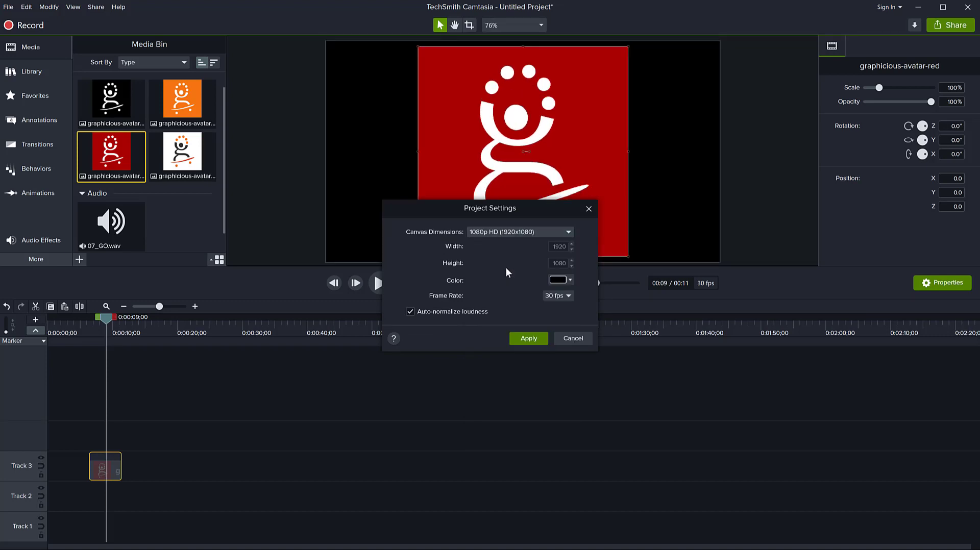
click(529, 339)
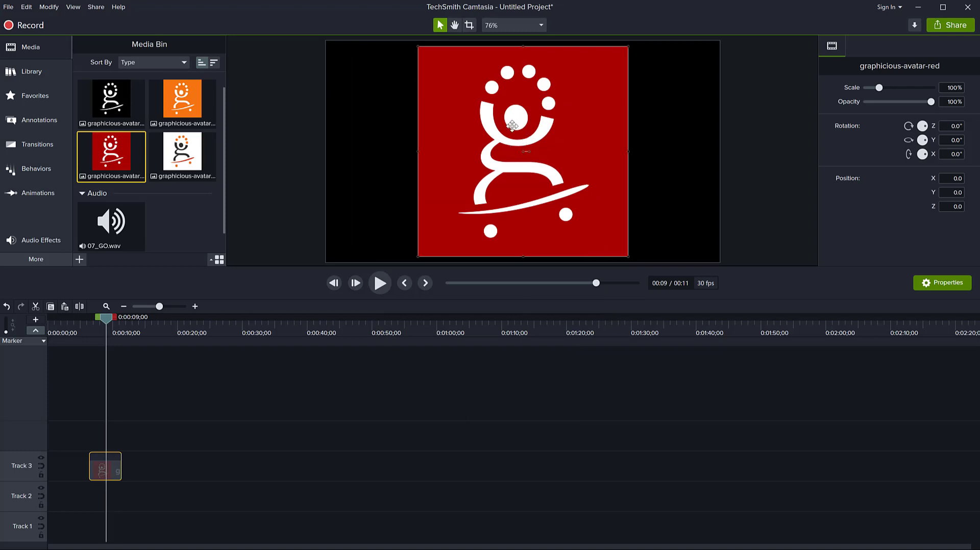
Scale the red avatar image down to about 33.6% and move it right on the canvas to about X 627.6, Y 0.
mouse_move(501, 168)
mouse_down()
mouse_move(521, 171)
mouse_move(498, 167)
mouse_move(506, 179)
mouse_move(499, 167)
mouse_up()
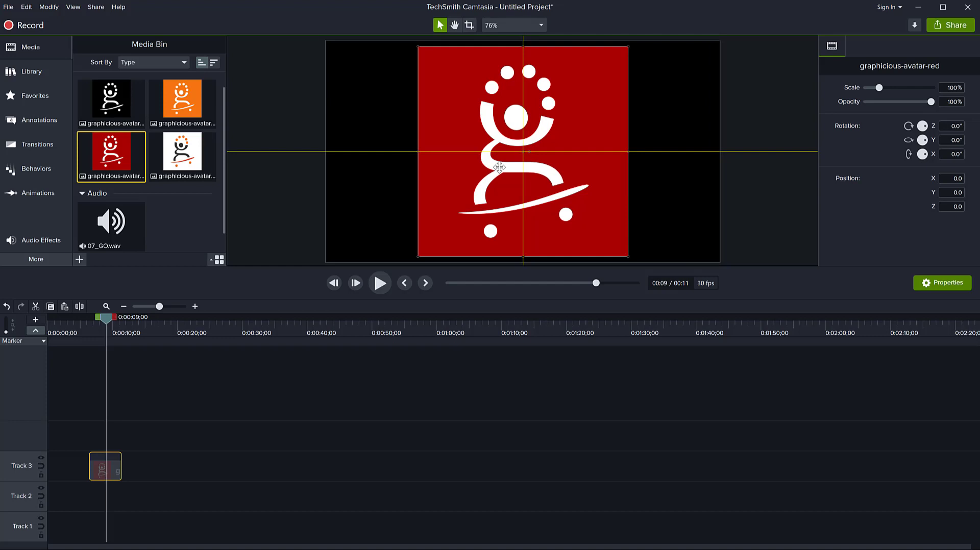
drag(499, 168, 501, 168)
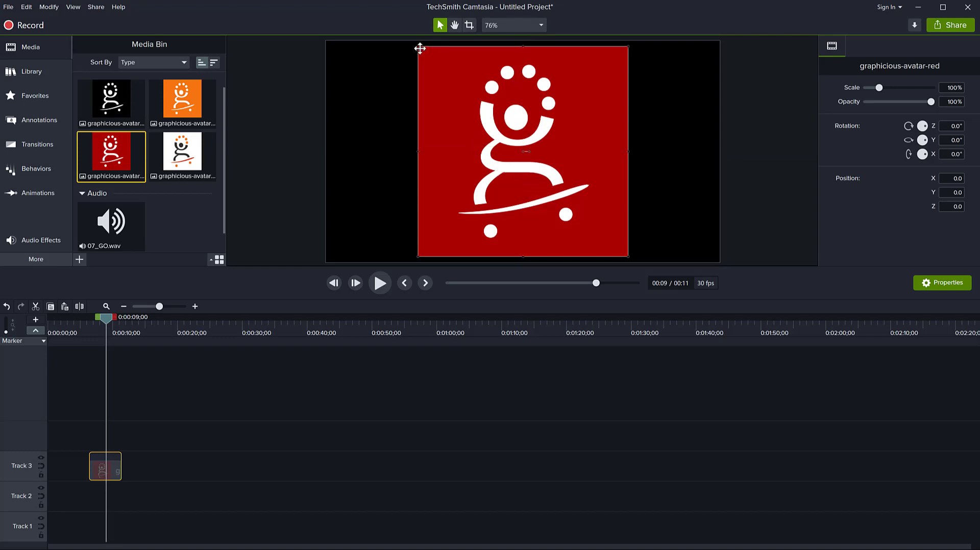
drag(418, 46, 557, 189)
drag(588, 242, 518, 171)
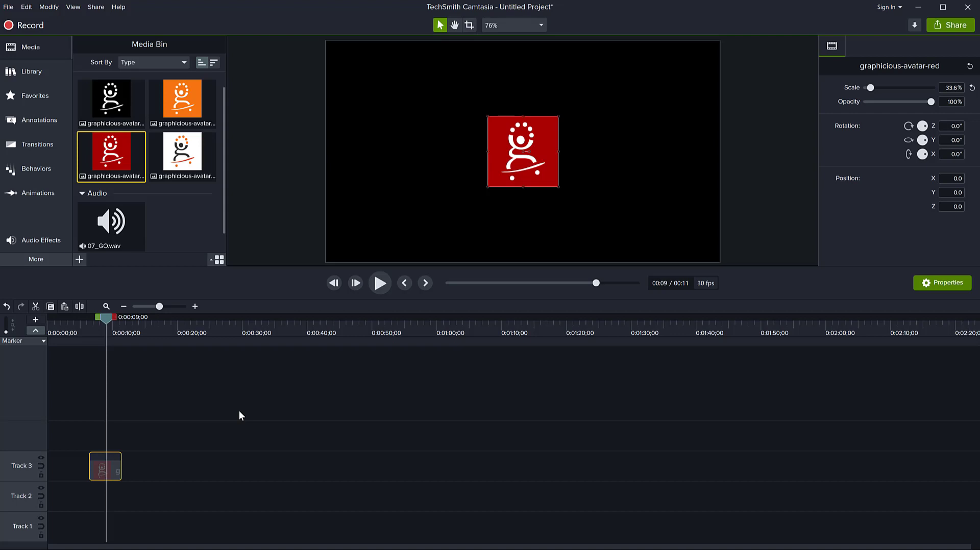
drag(500, 164, 634, 170)
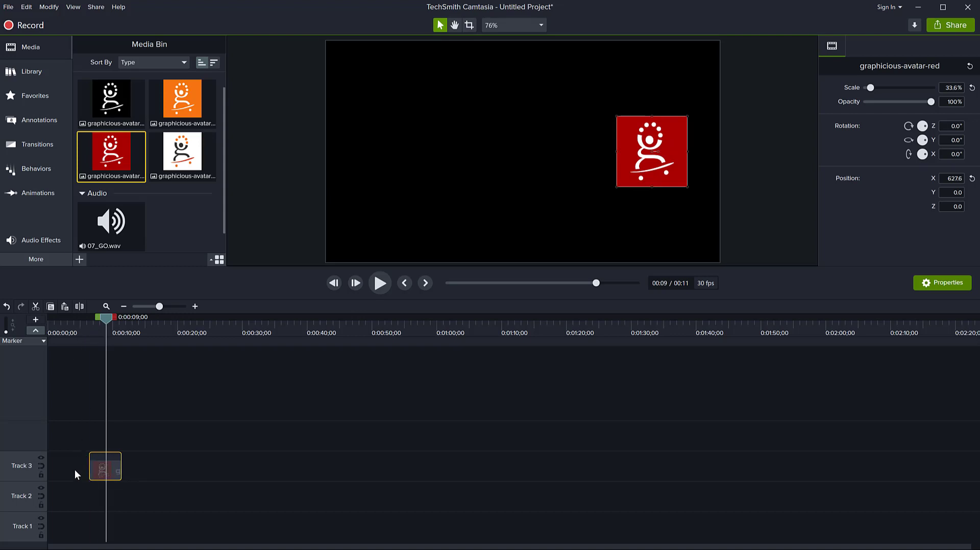
Extend the graphicious-avatar-red clip to about 17 seconds and move it to the start of Track 3.
scroll(93, 467, up, 5)
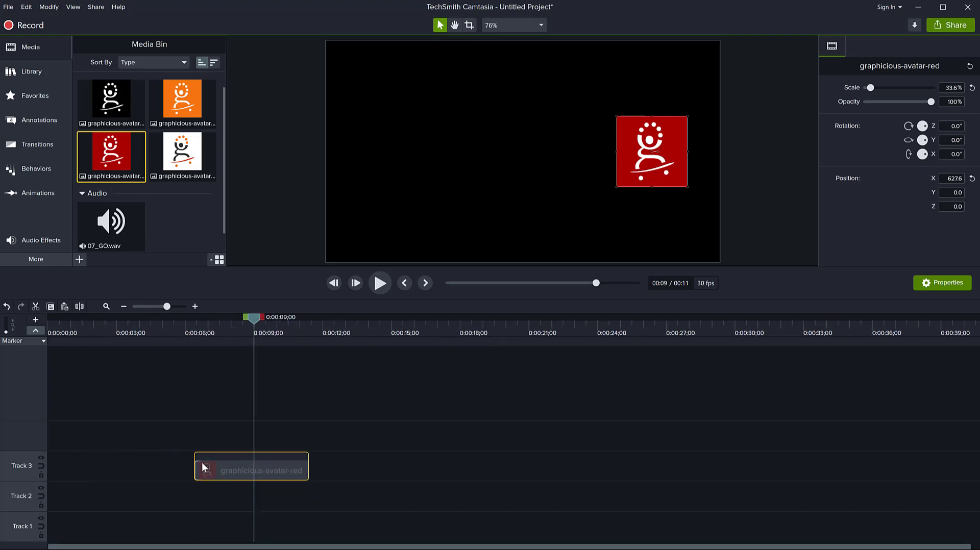
scroll(203, 467, up, 2)
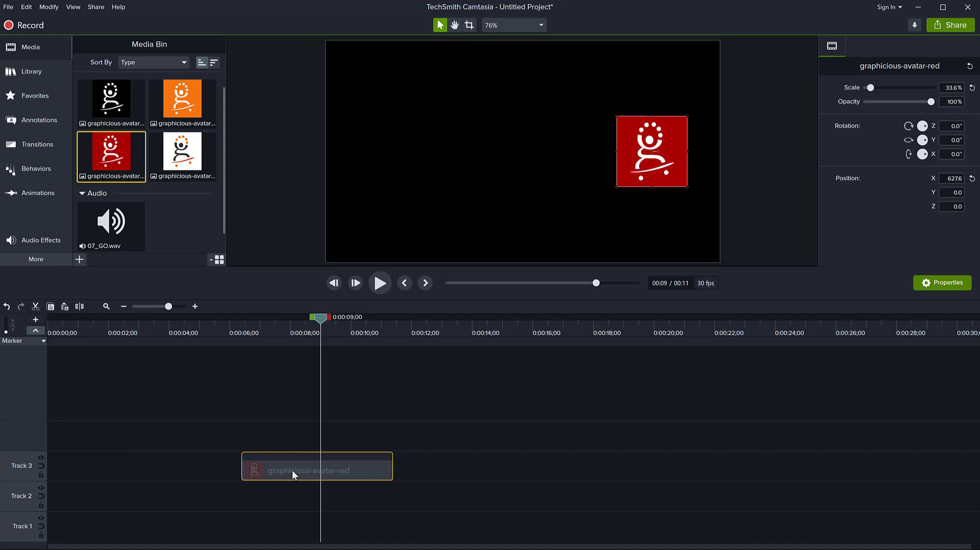
drag(291, 470, 185, 464)
drag(363, 465, 171, 462)
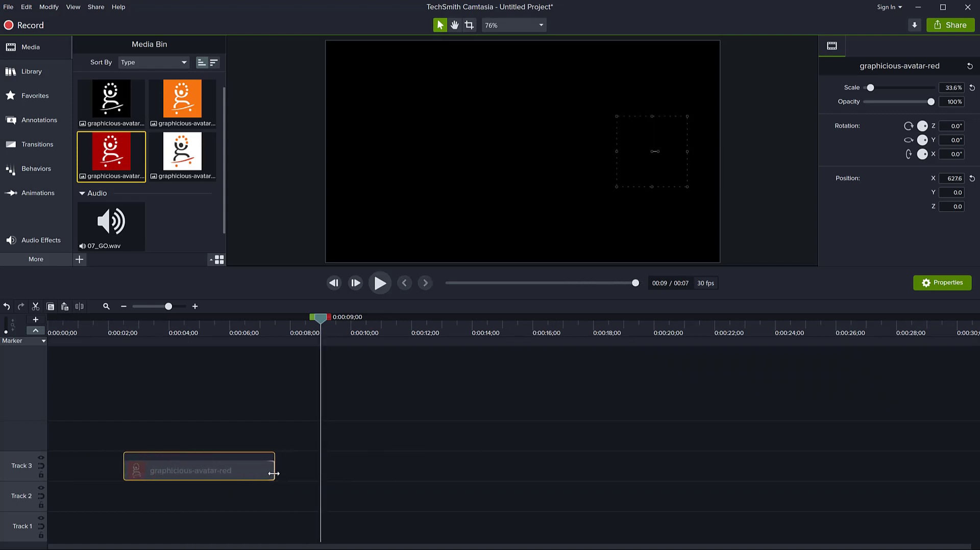
drag(274, 473, 641, 491)
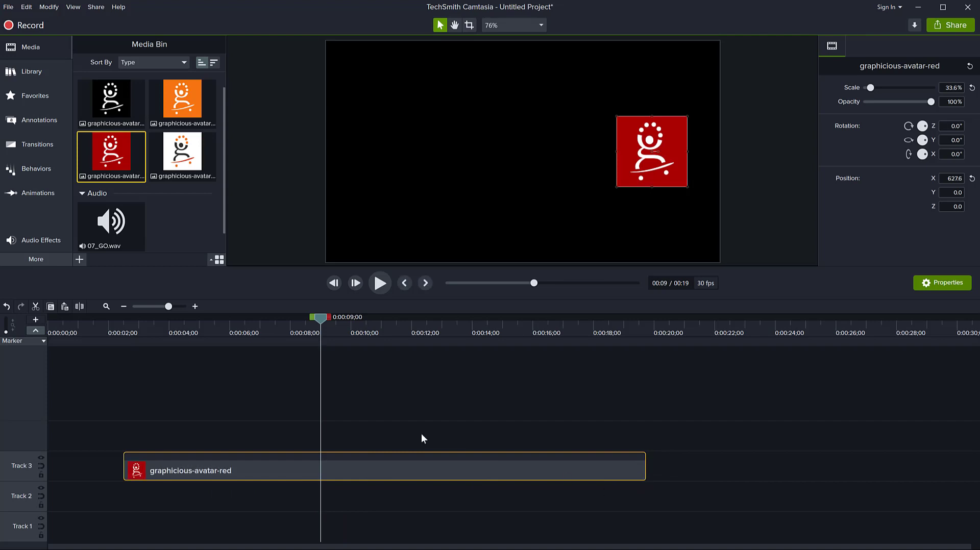
drag(317, 325, 272, 396)
drag(403, 467, 48, 480)
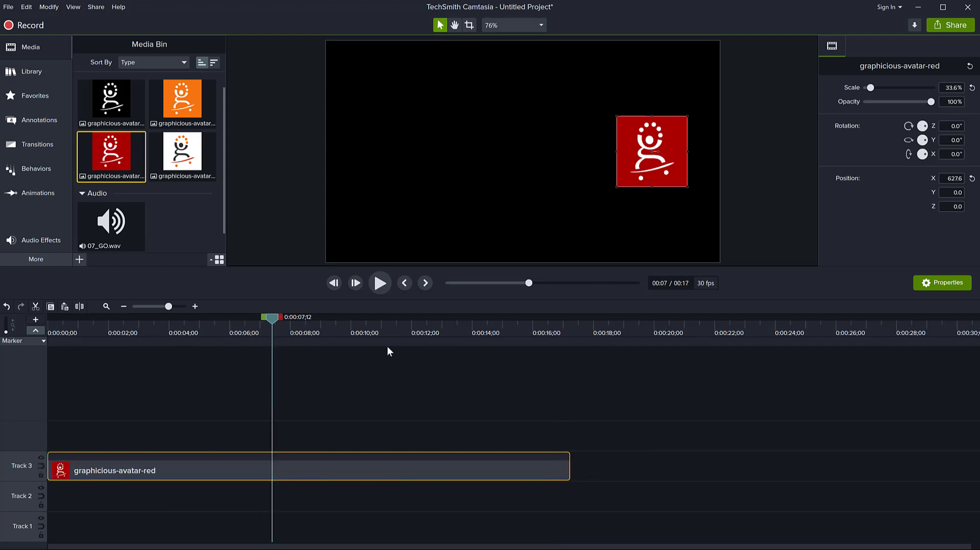
Play the timeline from the beginning to about five seconds to preview the avatar clip.
drag(272, 317, 48, 331)
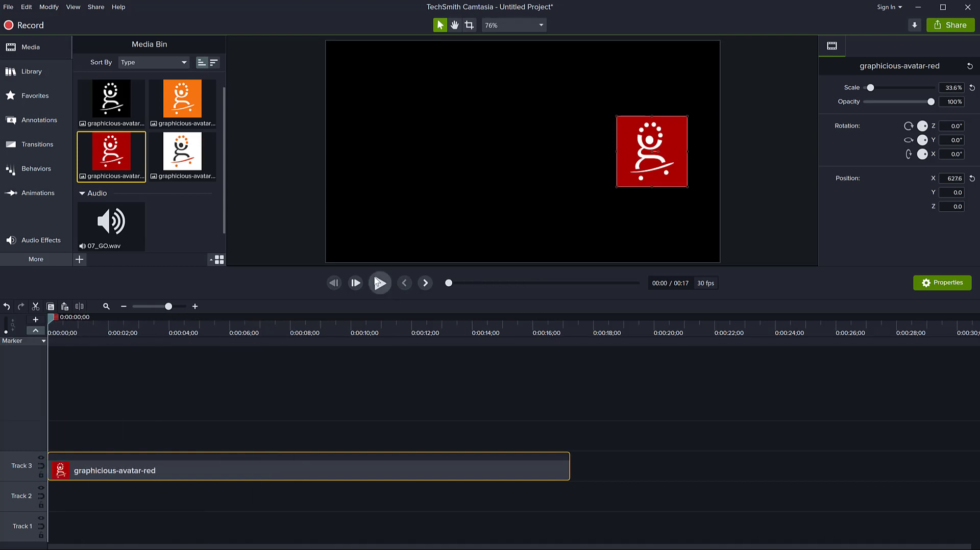
click(378, 283)
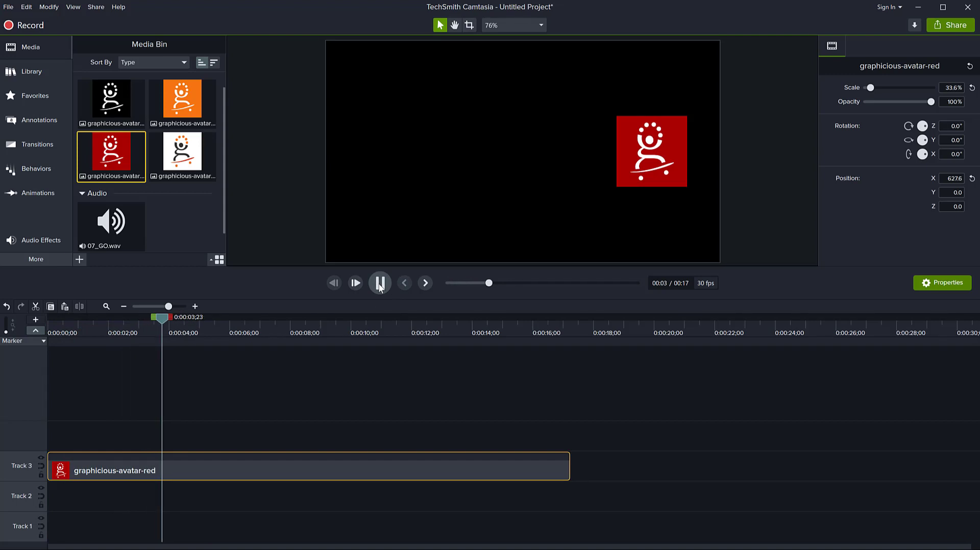
click(380, 285)
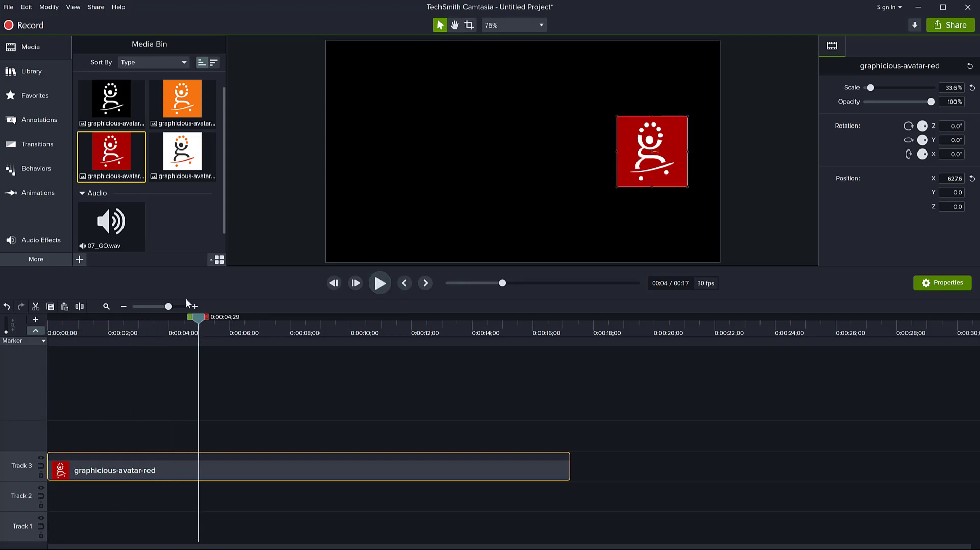
Show the animation presets and shorten the graphicious-avatar-red clip to about 10 seconds.
click(39, 193)
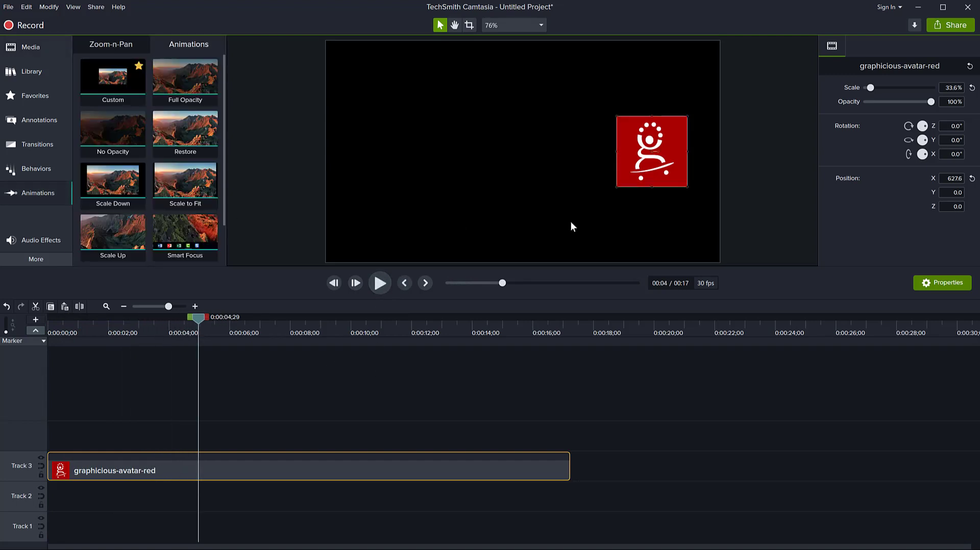
drag(205, 319, 247, 387)
drag(568, 466, 364, 462)
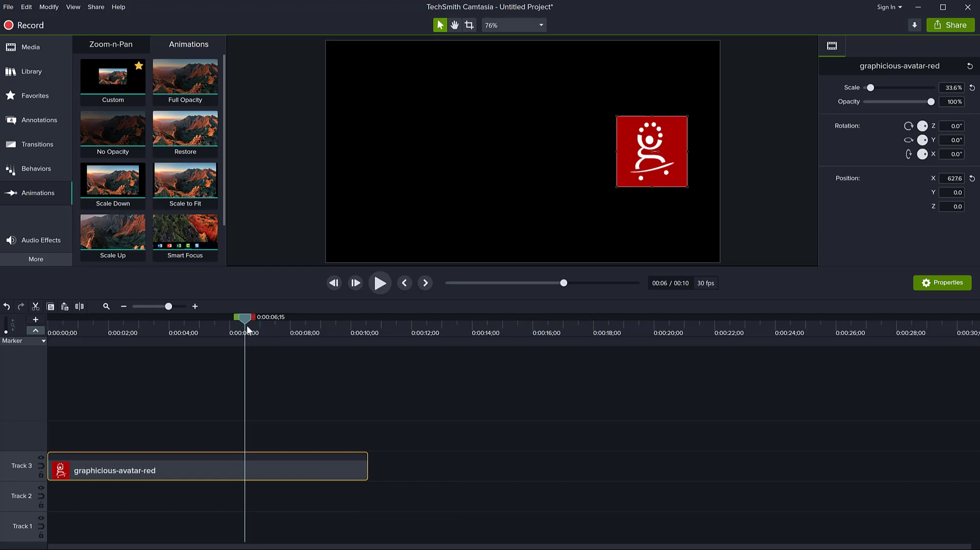
With the playhead at 0:00:01;26, move the avatar to the canvas's left side at about X -630.3, Y 0.
drag(244, 319, 98, 361)
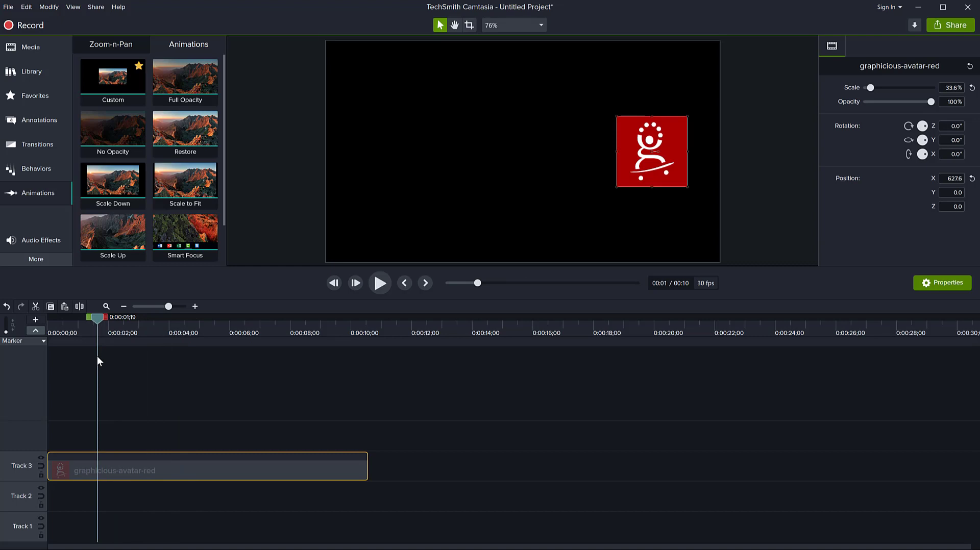
mouse_move(97, 356)
mouse_down()
mouse_move(75, 360)
mouse_move(104, 361)
mouse_up()
drag(642, 171, 384, 171)
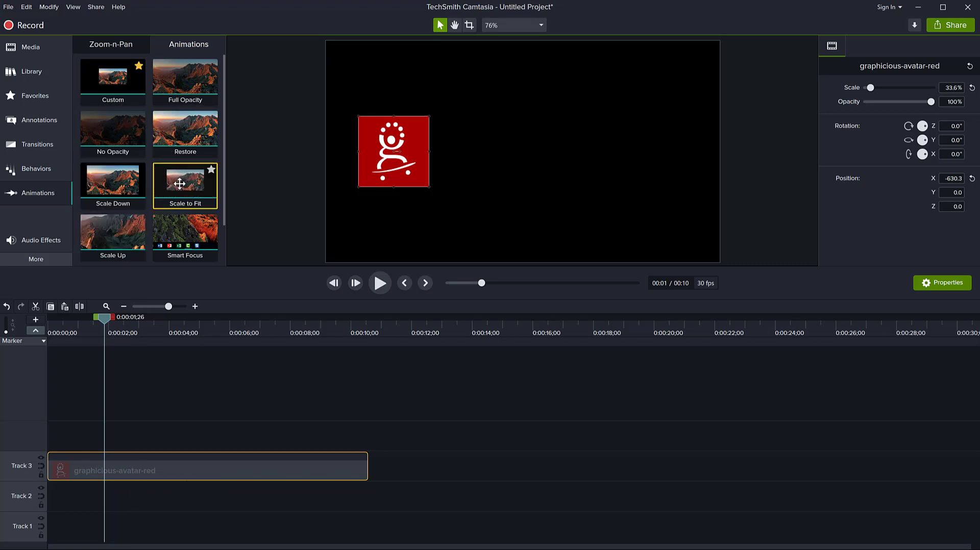
Add a Scale to Fit animation to the avatar clip at about 0:00:04;08 and preview it.
drag(188, 175, 175, 469)
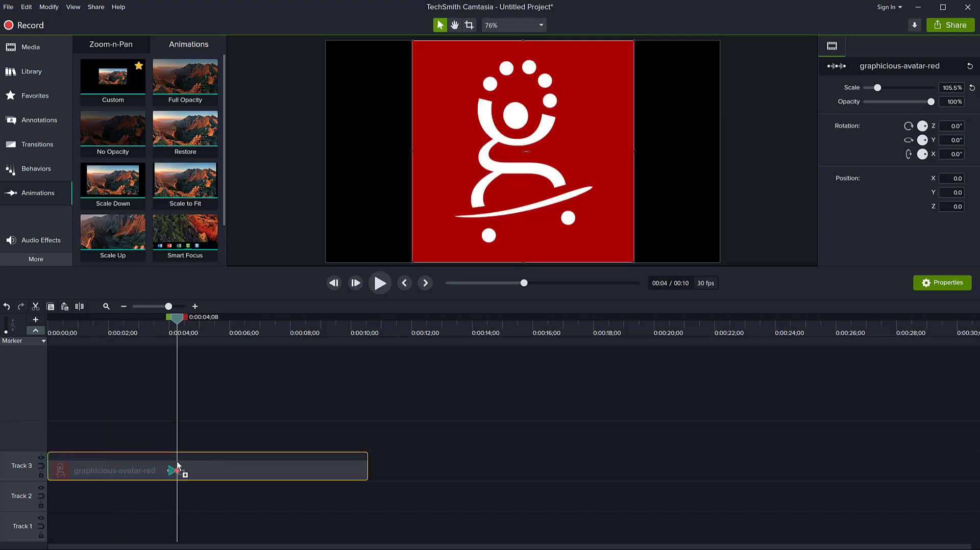
drag(178, 317, 163, 320)
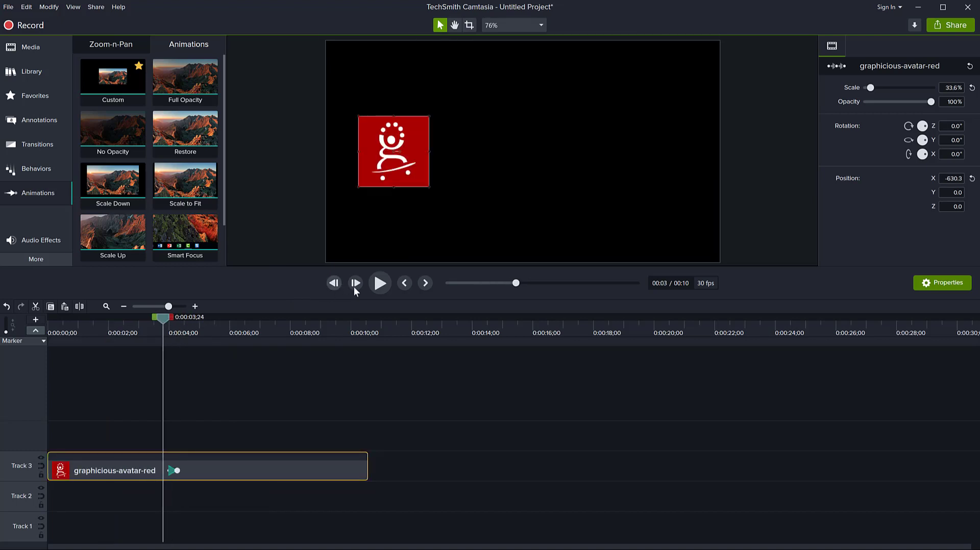
click(377, 283)
click(378, 284)
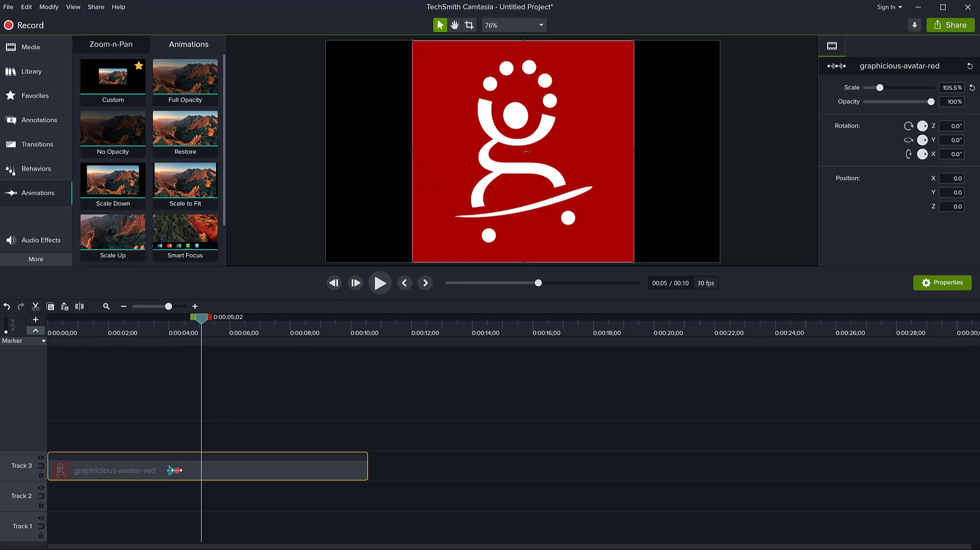
Retime the Scale to Fit animation to run from about 4 to 5 seconds and play that range.
drag(174, 470, 200, 470)
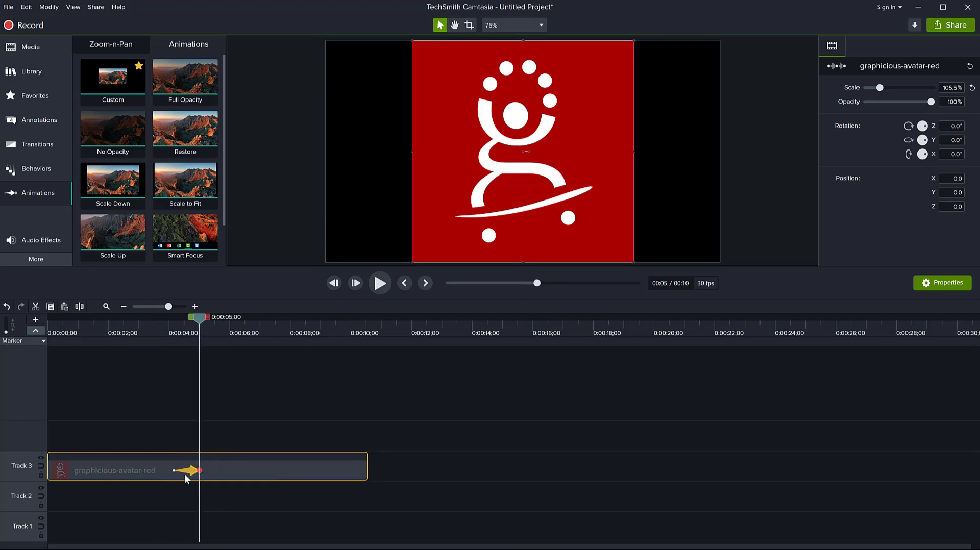
click(186, 470)
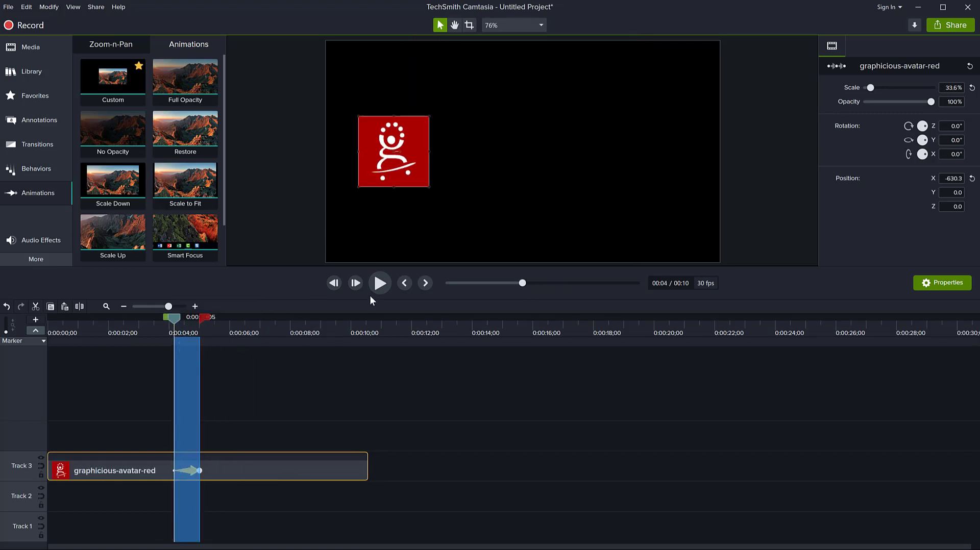
click(372, 285)
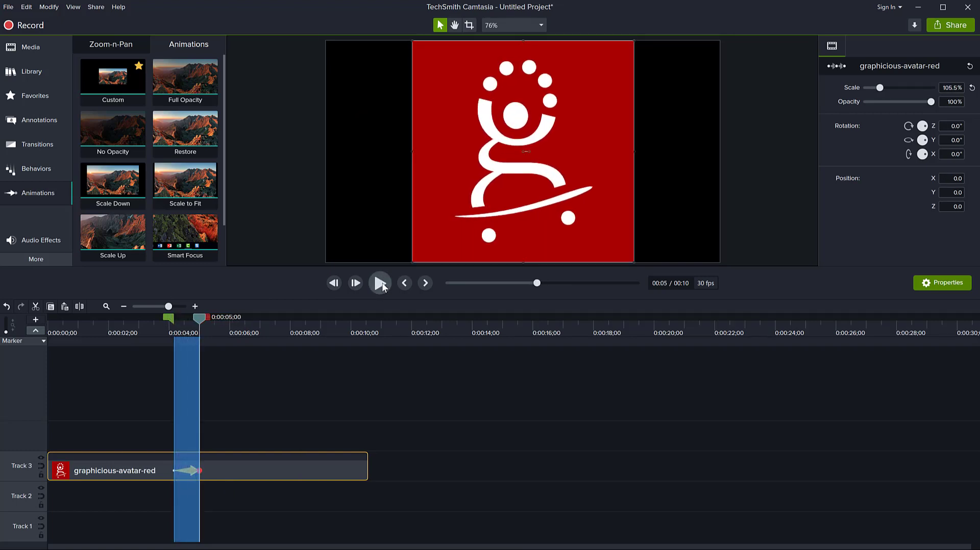
Enlarge Track 3, delete the Scale to Fit animation from the avatar clip, and return the playhead to 0:00:00;00.
click(186, 323)
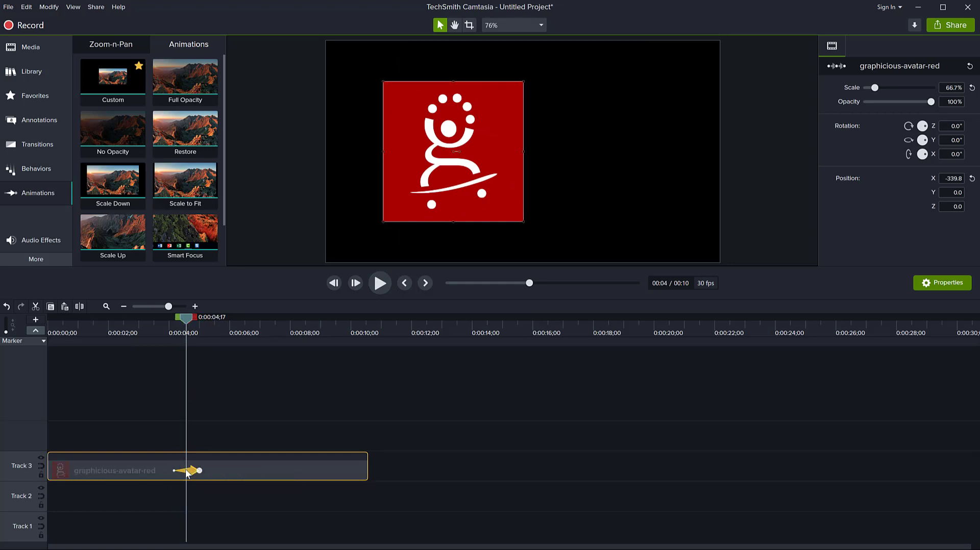
drag(33, 451, 32, 398)
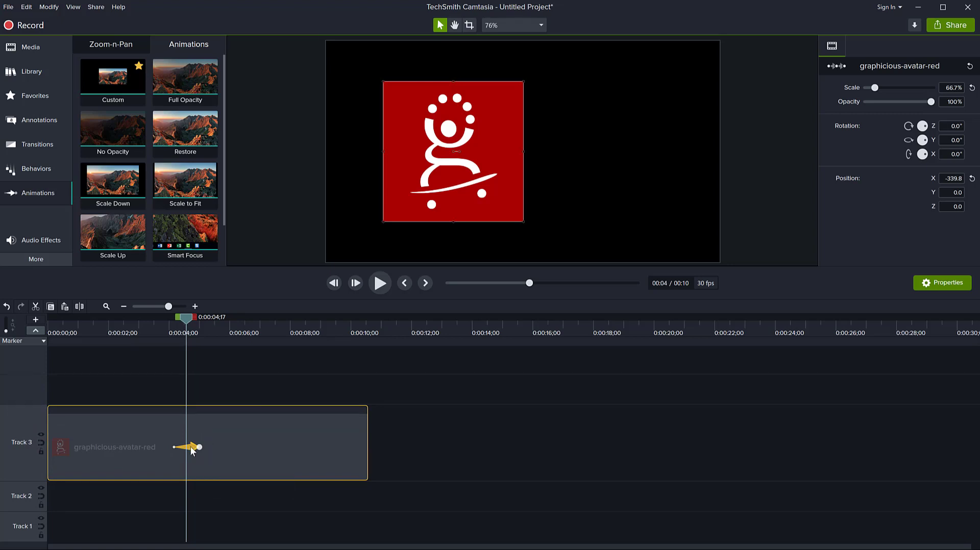
key(Delete)
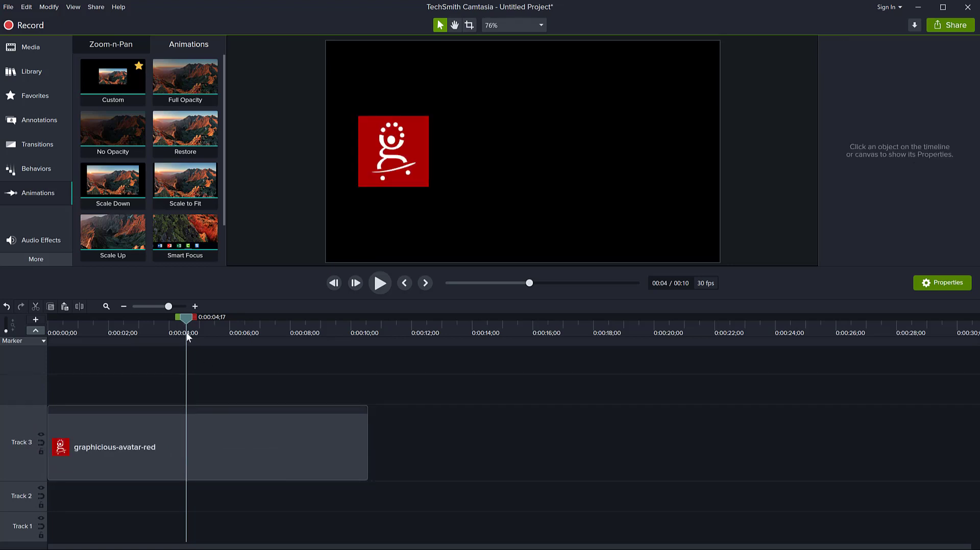
drag(184, 318, 32, 323)
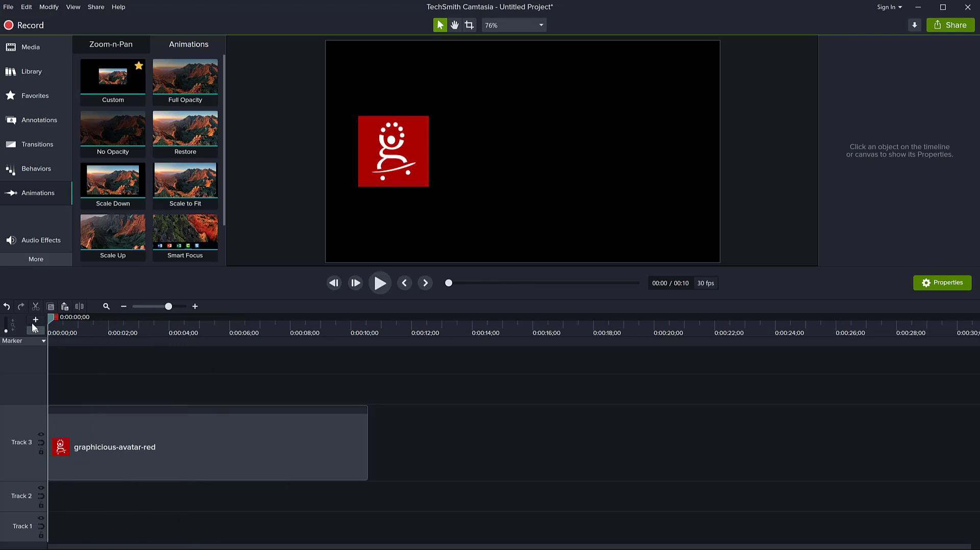
Add a Custom animation to the avatar clip and stretch it to about 3 seconds, ending at 0:00:06;22.
click(284, 460)
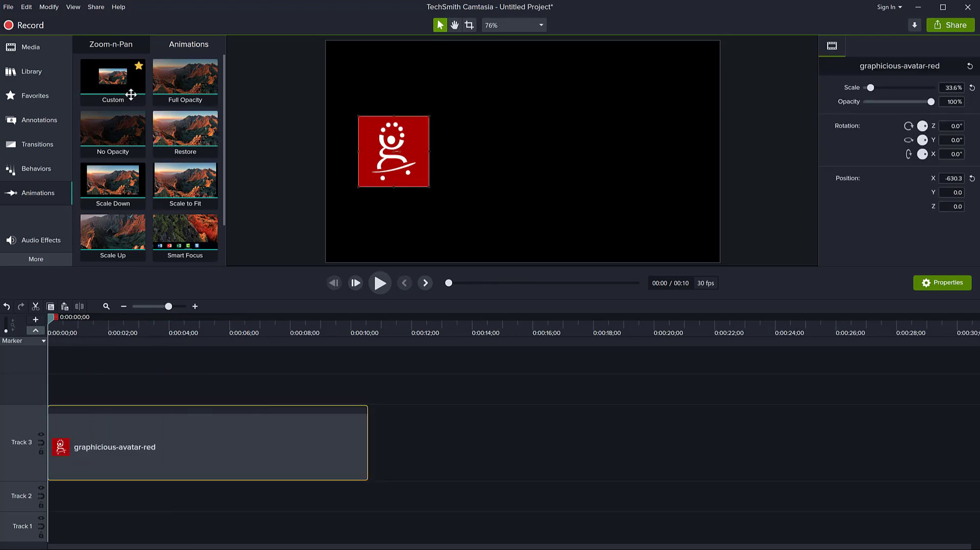
mouse_move(113, 83)
mouse_down()
mouse_move(168, 178)
mouse_move(197, 340)
mouse_move(184, 435)
mouse_move(191, 403)
mouse_move(227, 451)
mouse_move(193, 472)
mouse_move(278, 466)
mouse_move(131, 473)
mouse_move(314, 474)
mouse_move(135, 458)
mouse_move(296, 456)
mouse_move(206, 455)
mouse_up()
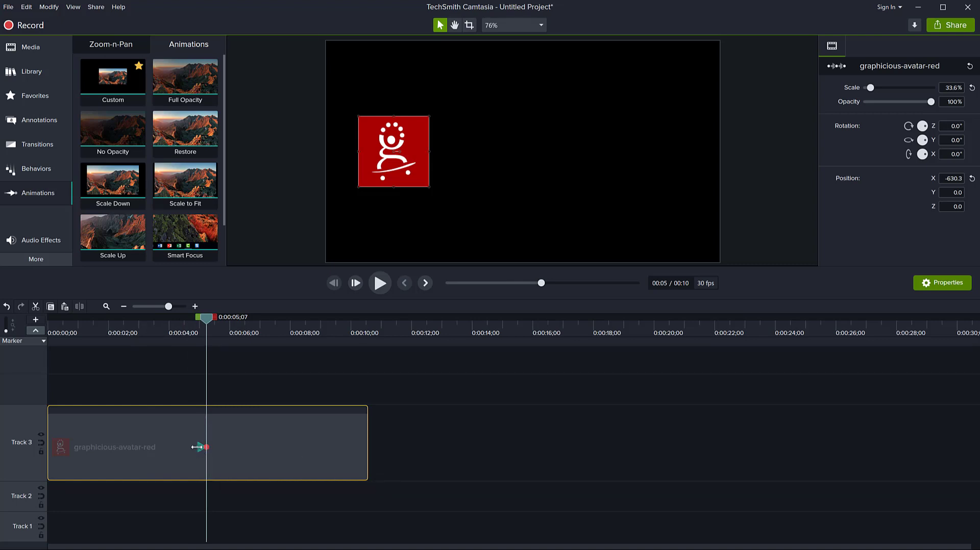
scroll(197, 453, up, 5)
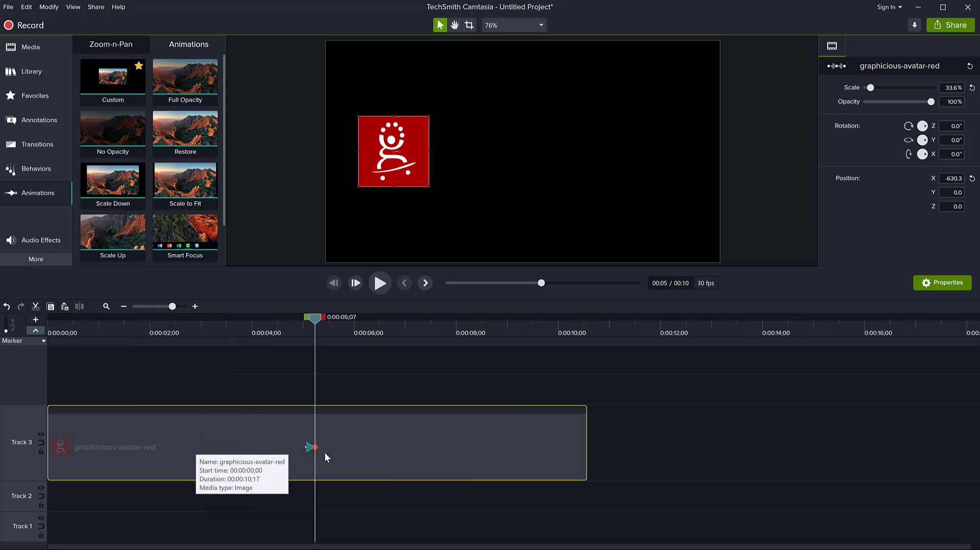
scroll(501, 460, up, 1)
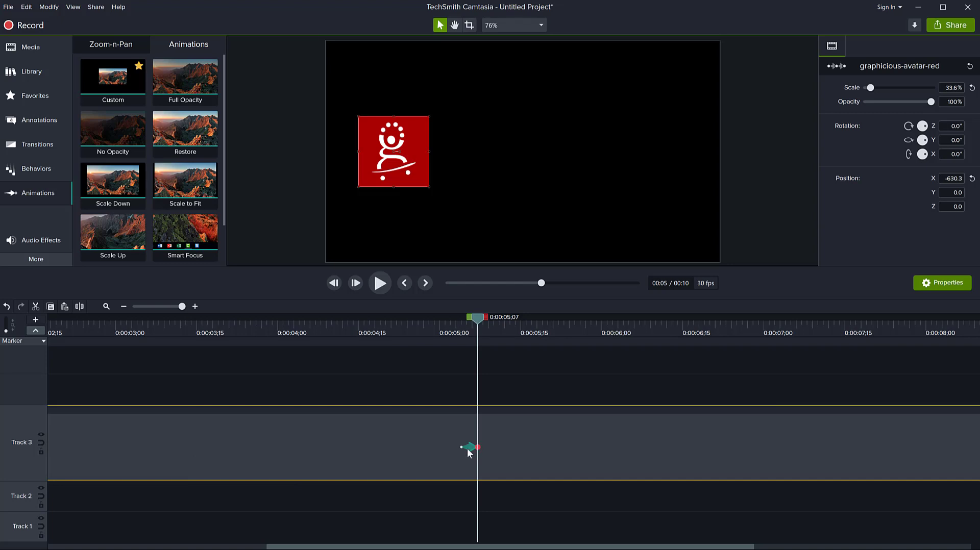
drag(461, 447, 241, 447)
drag(477, 447, 721, 447)
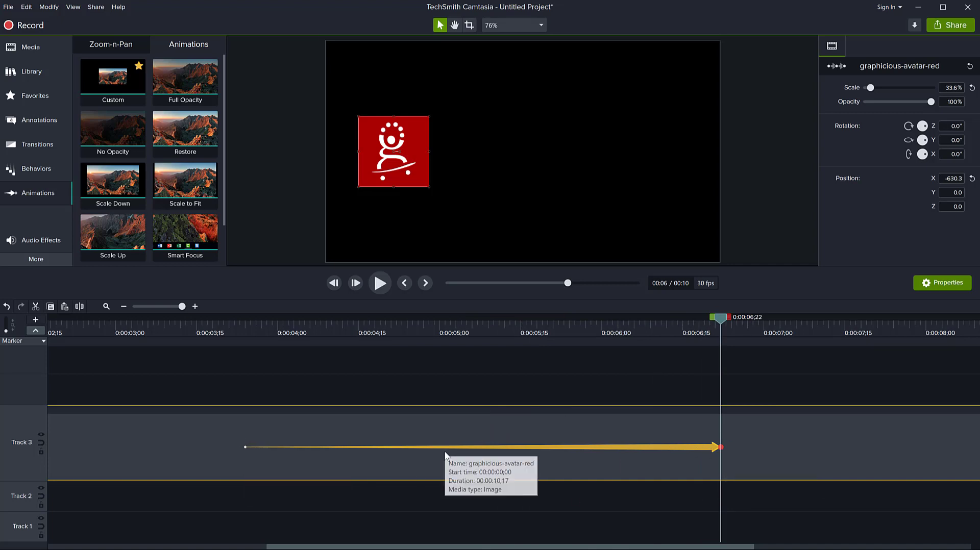
Play the Custom animation's range from before its start to past its end.
drag(721, 320, 156, 378)
click(383, 284)
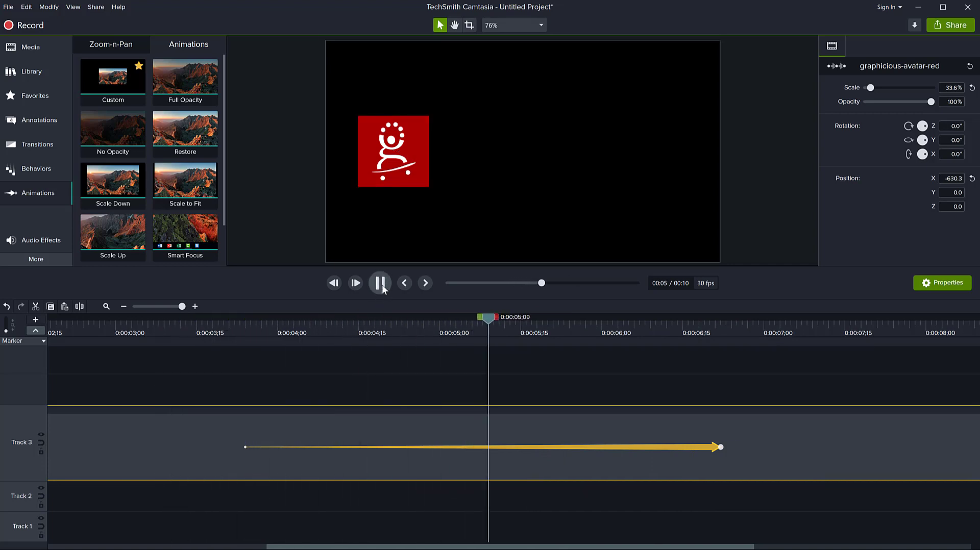
click(380, 285)
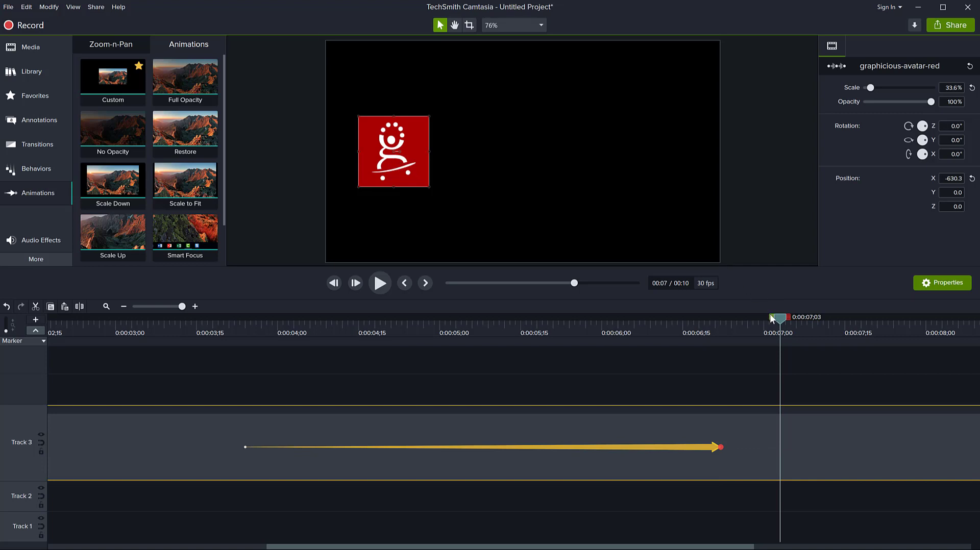
At 0:00:06;22, move the avatar horizontally to the canvas's right side at about X 642.1, Y 0, and play the animation.
drag(765, 325, 722, 334)
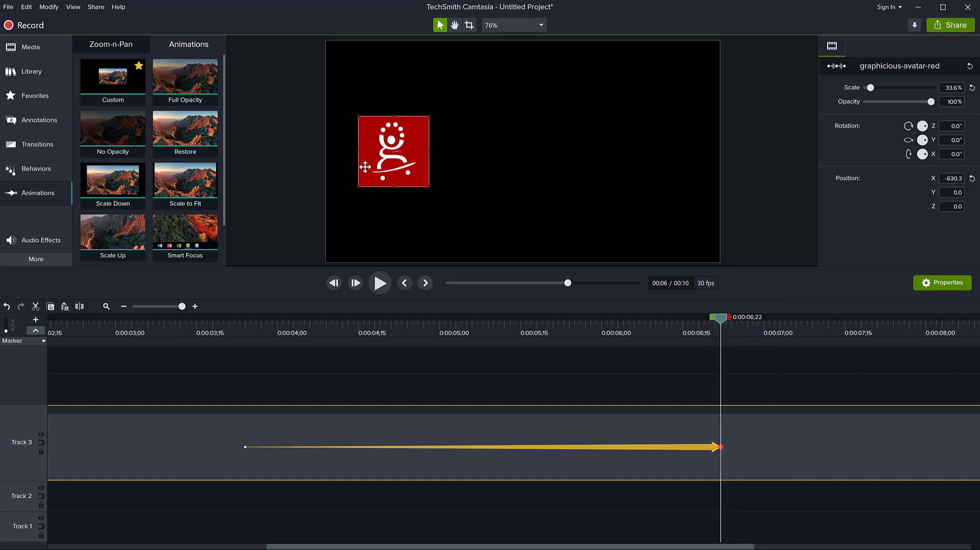
drag(370, 166, 632, 165)
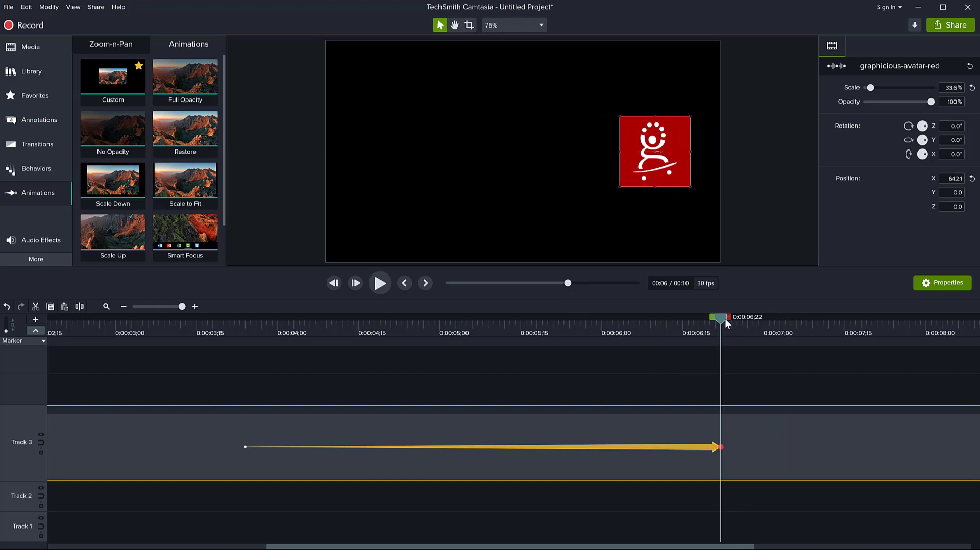
drag(721, 317, 203, 372)
click(377, 285)
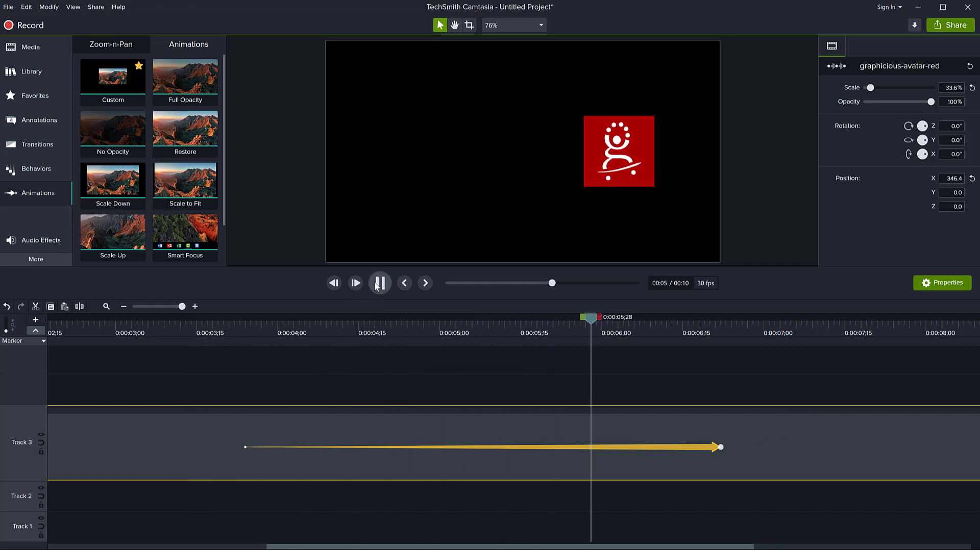
click(375, 283)
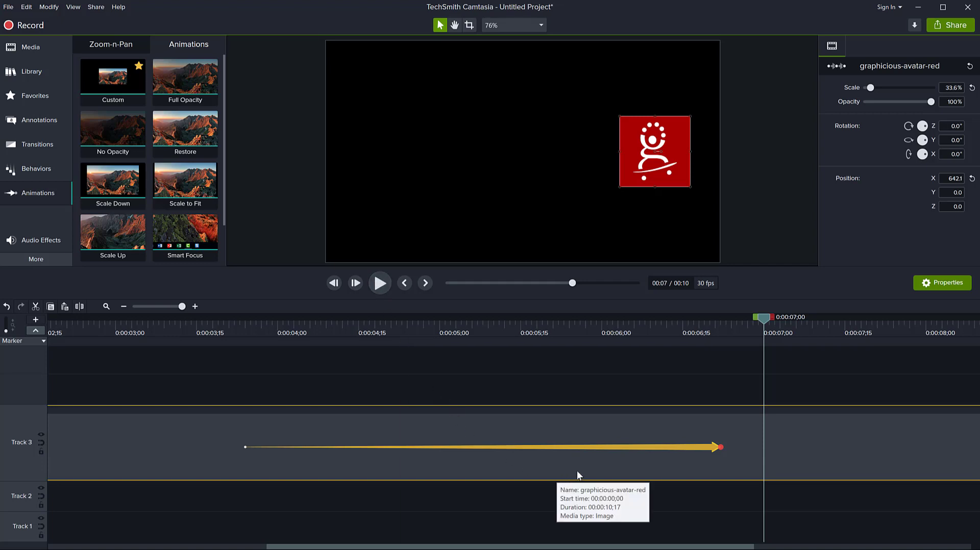
Shift the avatar's Custom animation near the clip's start so it ends at about 0:00:01;06, and play it.
scroll(576, 470, right, 3)
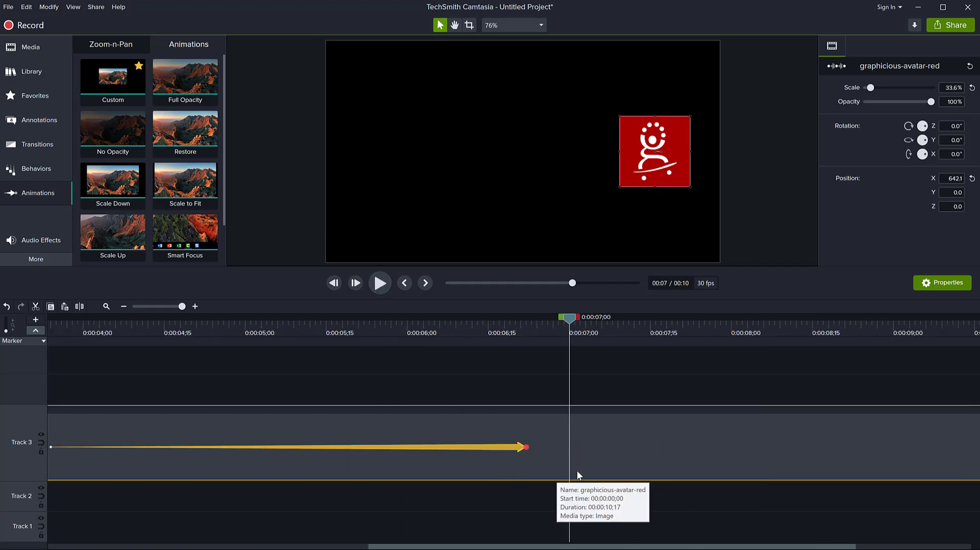
scroll(577, 470, down, 2)
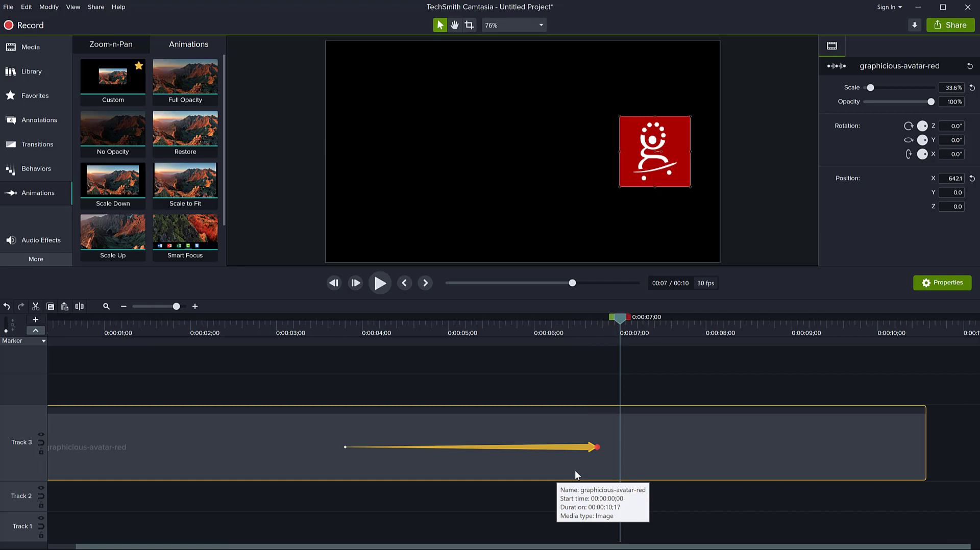
drag(576, 450, 402, 457)
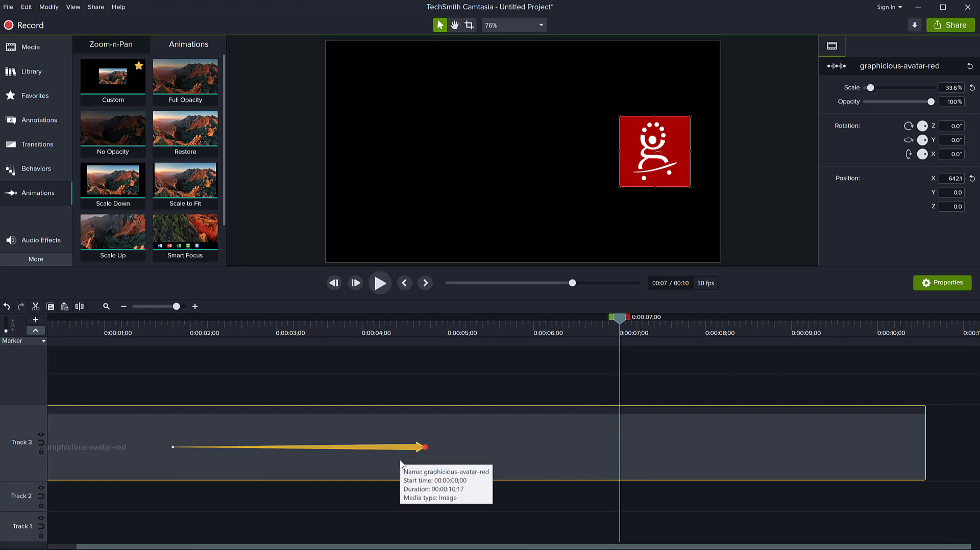
scroll(400, 459, down, 3)
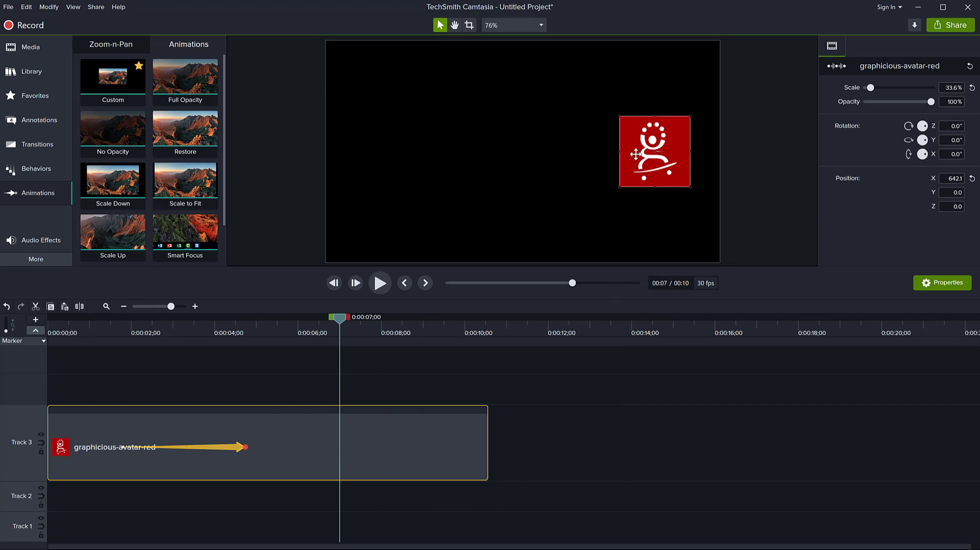
drag(237, 449, 92, 467)
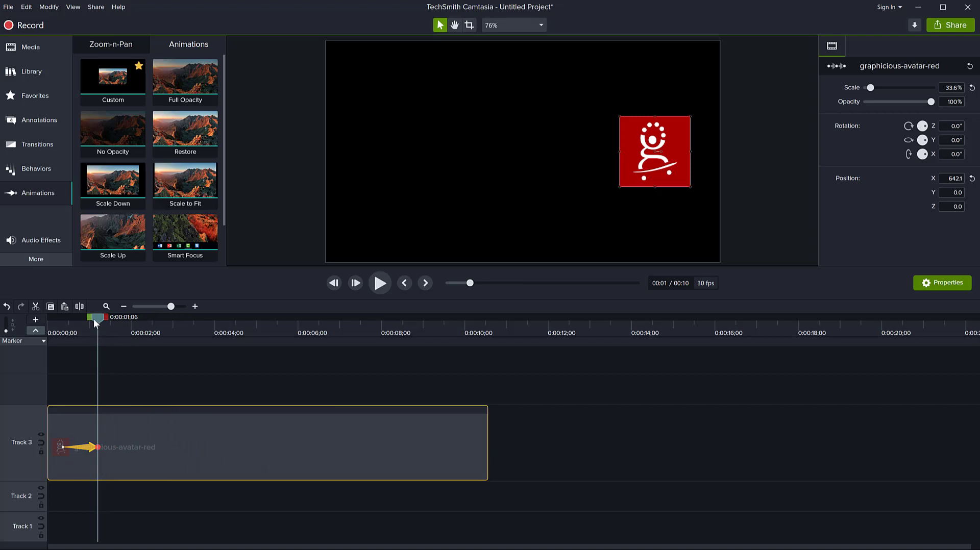
drag(94, 318, 56, 320)
click(375, 287)
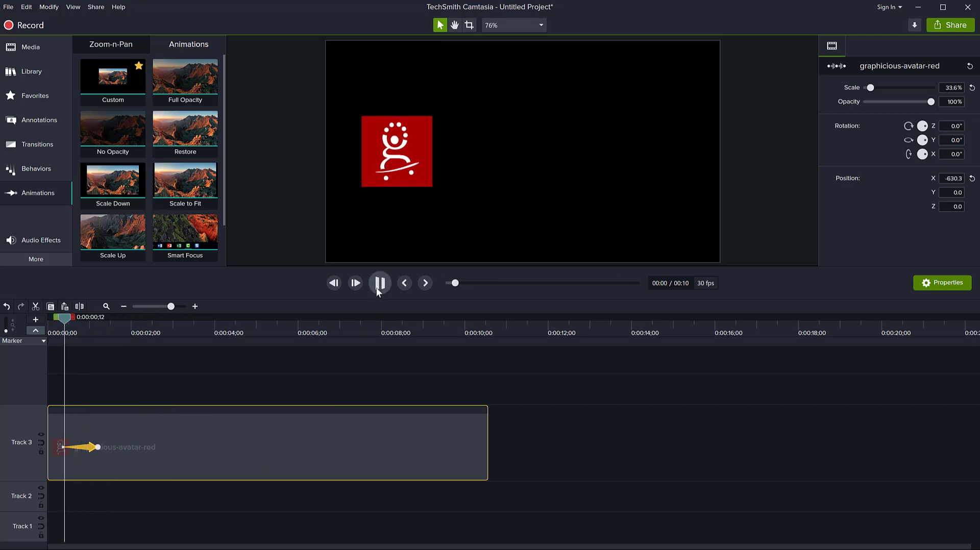
click(376, 286)
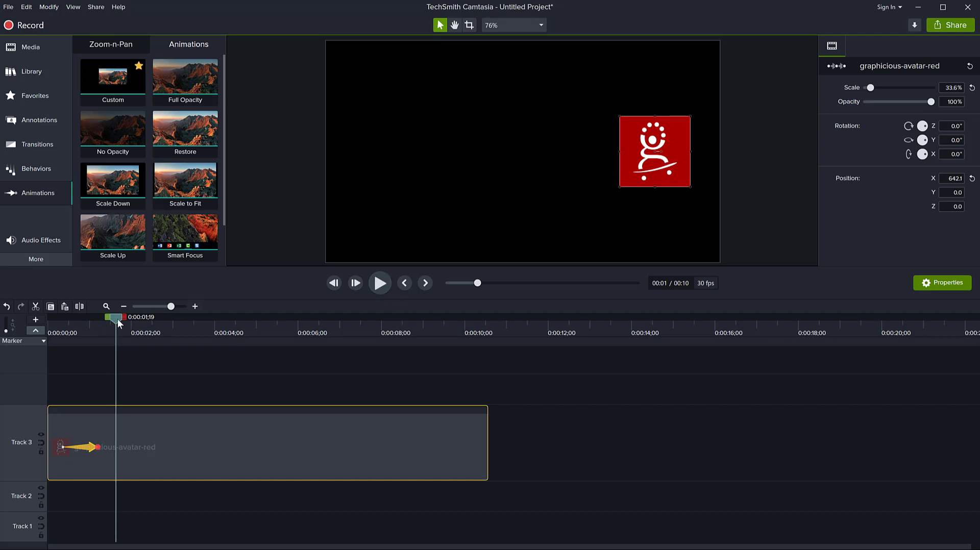
Add a second Custom animation to the avatar clip and lengthen it to about 1 second, ending at 0:00:04;27.
drag(118, 317, 253, 329)
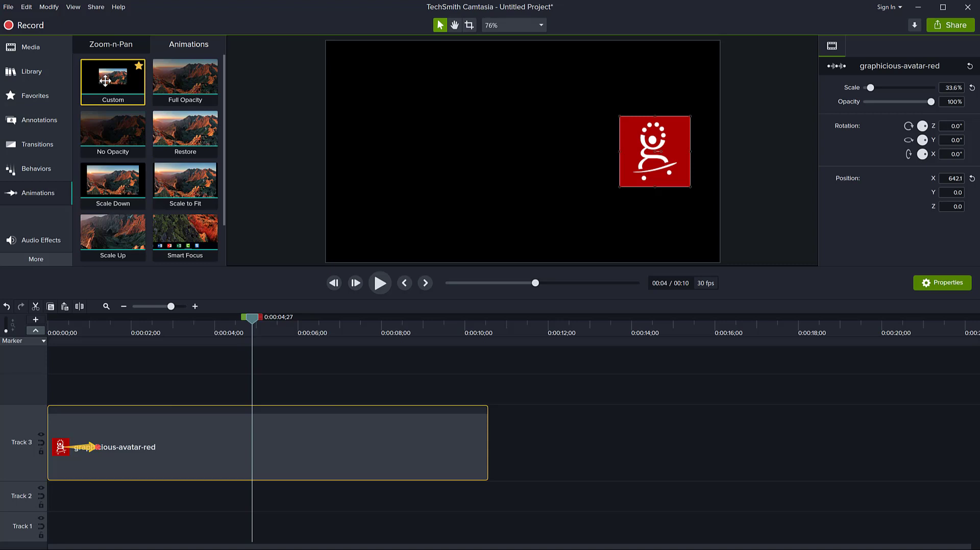
mouse_move(105, 80)
mouse_down()
mouse_move(284, 357)
mouse_move(275, 460)
mouse_move(256, 470)
mouse_move(274, 470)
mouse_move(244, 460)
mouse_move(271, 460)
mouse_move(250, 460)
mouse_up()
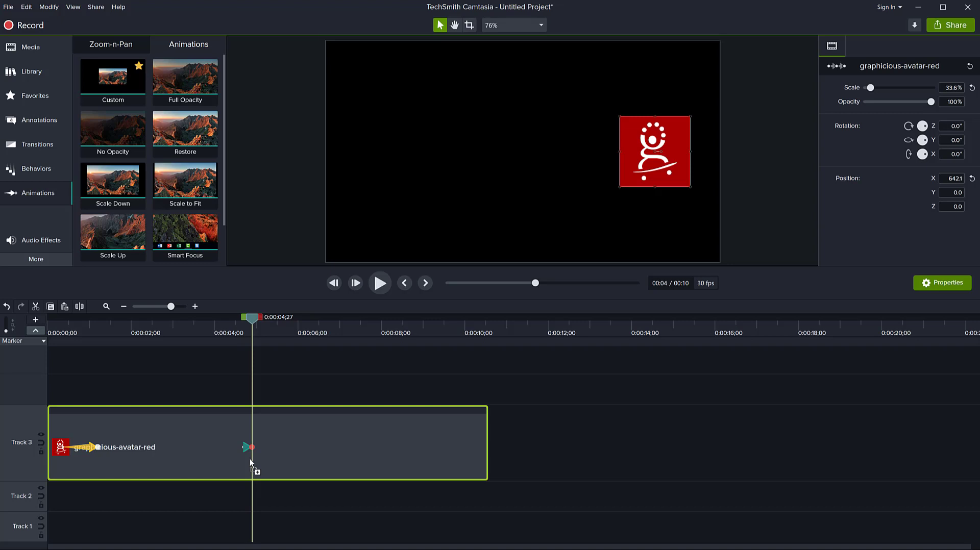
drag(249, 458, 228, 455)
drag(245, 454, 251, 454)
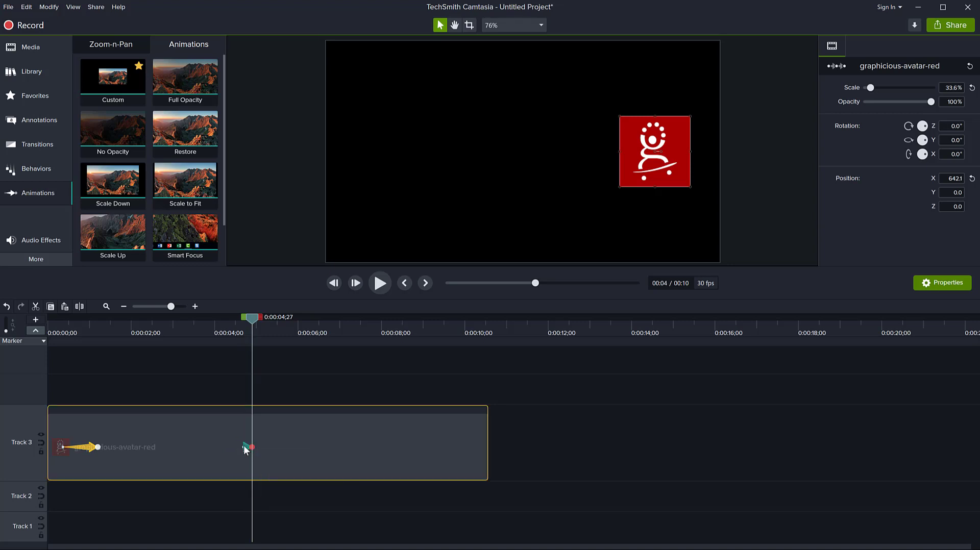
drag(242, 447, 200, 453)
click(251, 448)
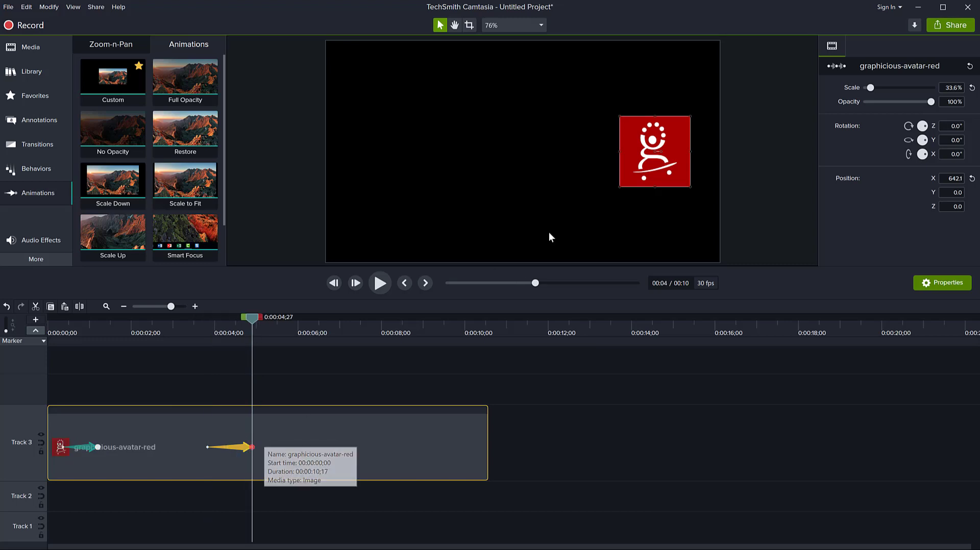
At 0:00:04;27, move the avatar to the canvas's lower centre at about X 0, Y -255.3, and preview the second animation.
drag(644, 148, 517, 200)
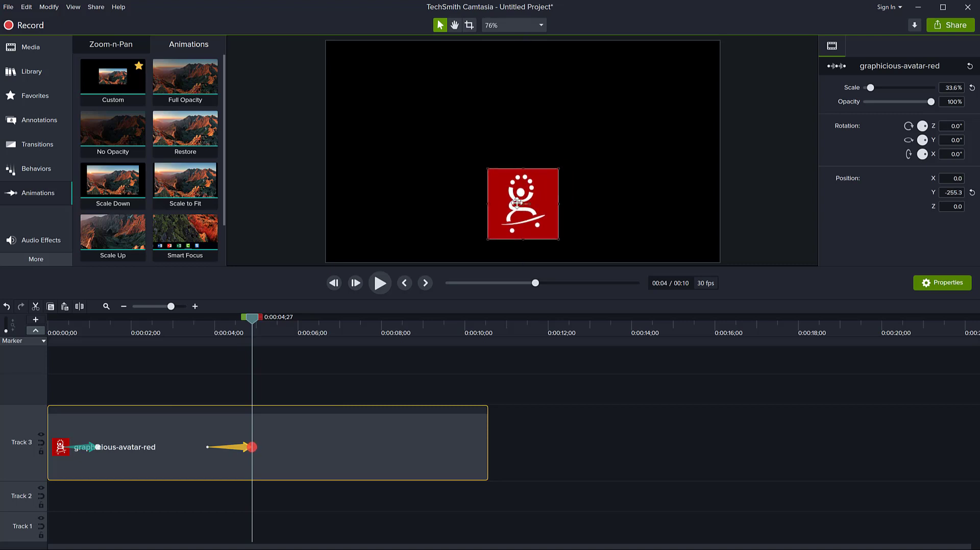
mouse_move(252, 320)
mouse_down()
mouse_move(219, 326)
mouse_move(257, 325)
mouse_up()
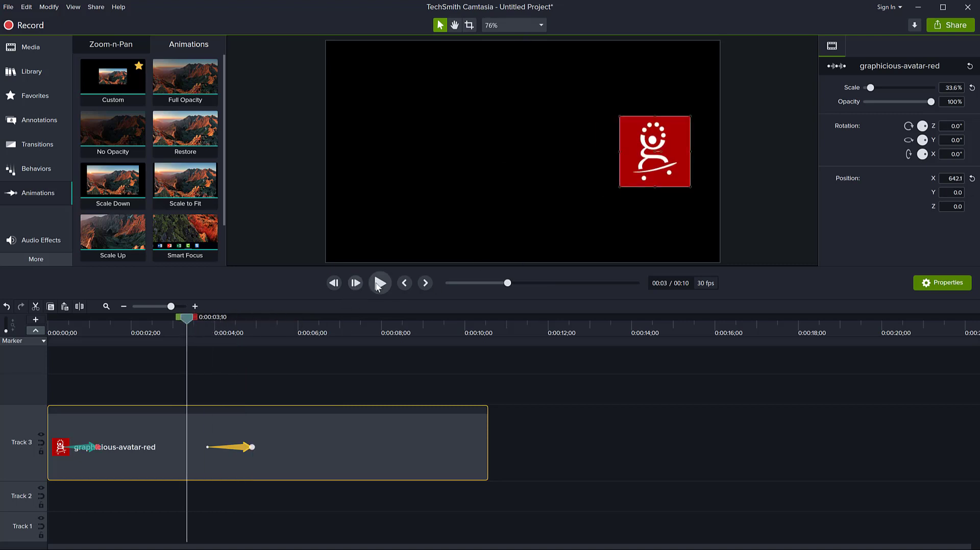
click(379, 283)
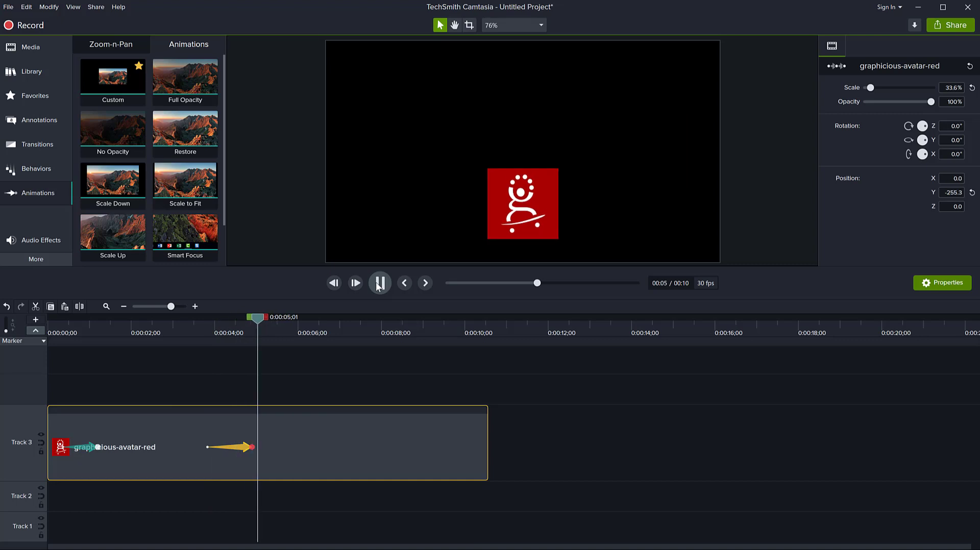
click(379, 284)
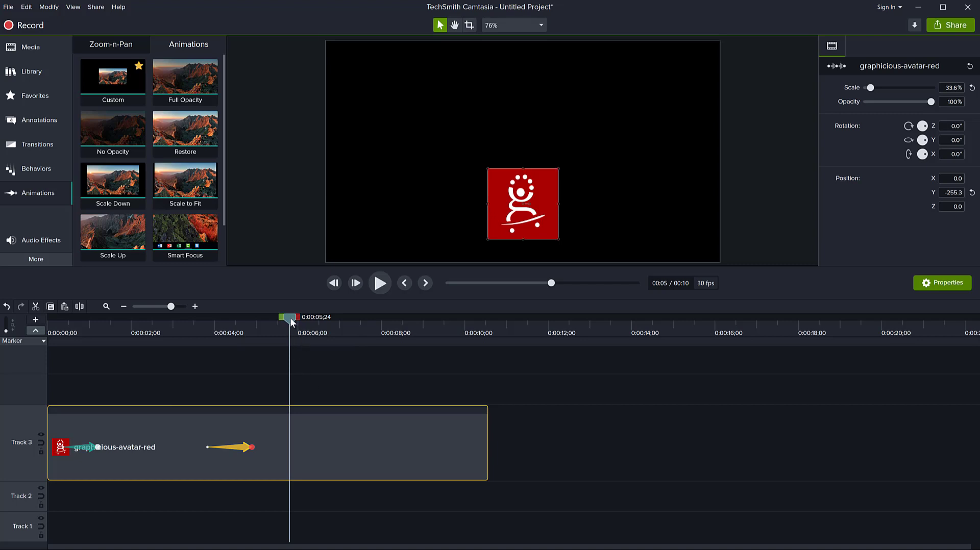
drag(290, 317, 228, 335)
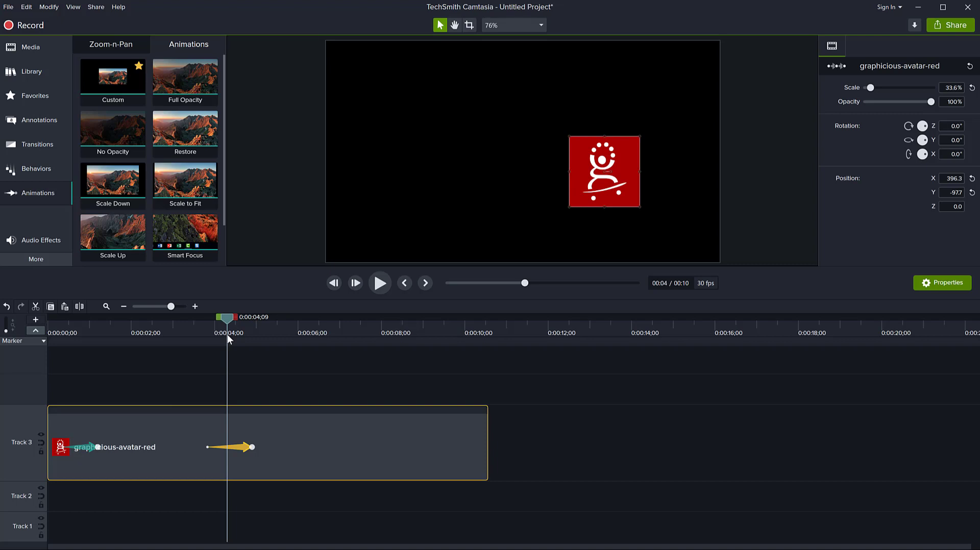
click(315, 438)
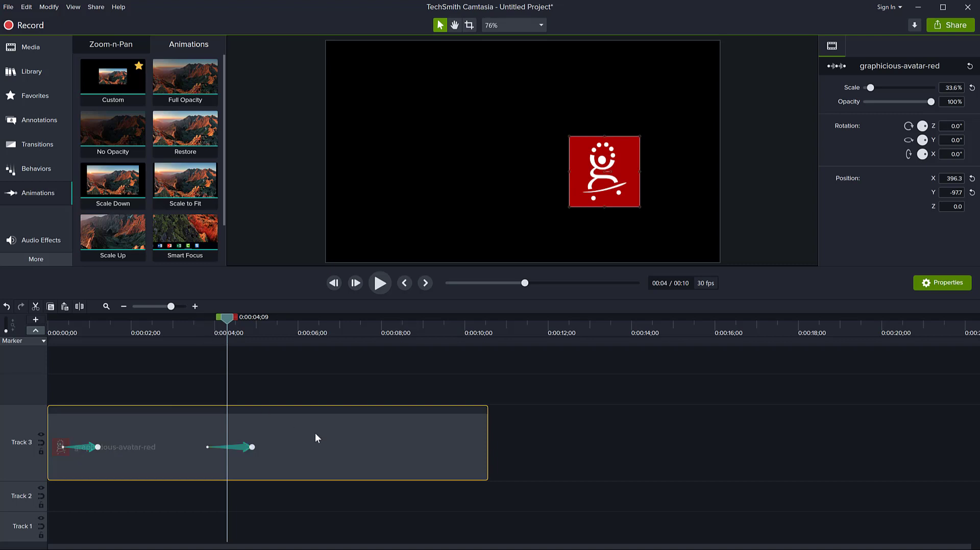
Add graphicious-avatar-orange at the start of Track 4 and extend its clip to match the red avatar clip's length.
click(25, 48)
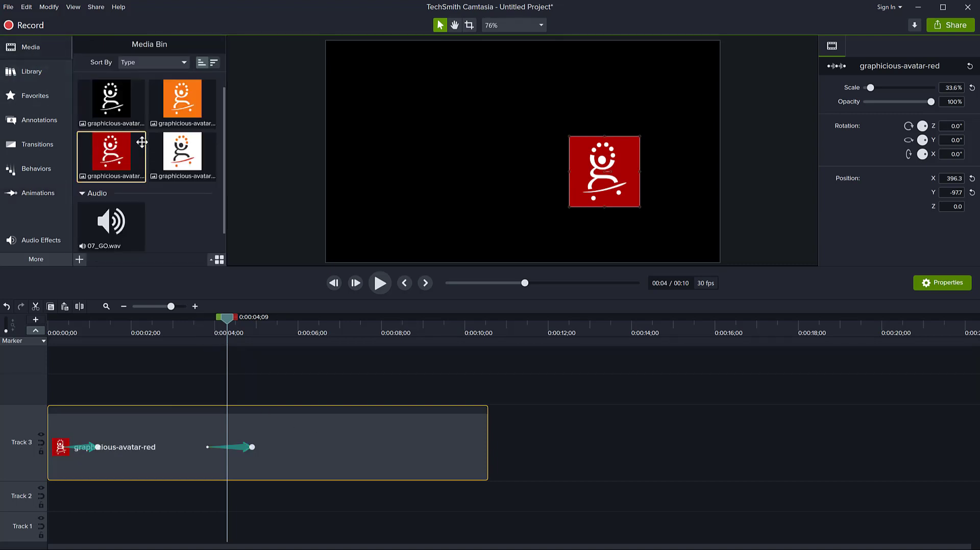
drag(172, 111, 72, 391)
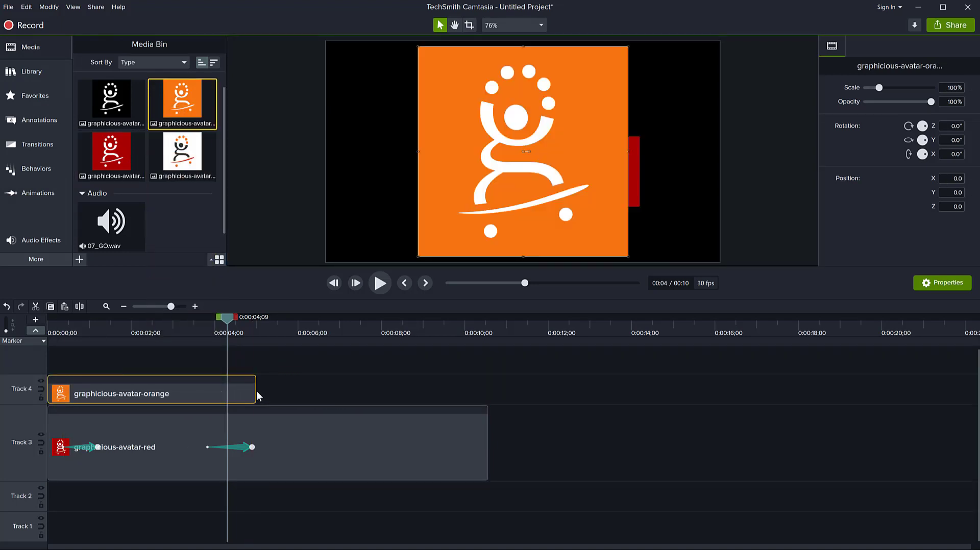
drag(256, 391, 484, 390)
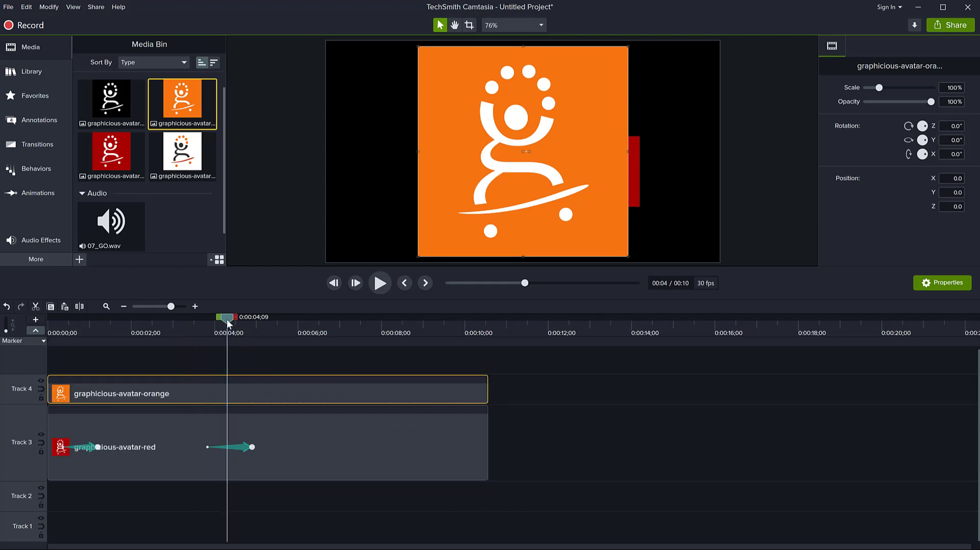
Move the orange avatar clip from Track 4 to Track 2, beneath the red avatar clip, and return the playhead to the start.
drag(226, 320, 157, 342)
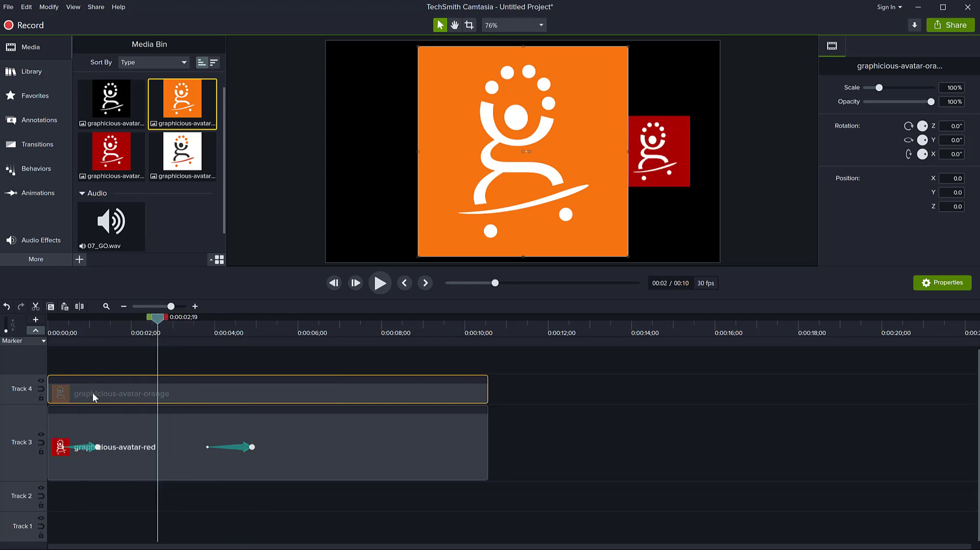
drag(93, 393, 90, 500)
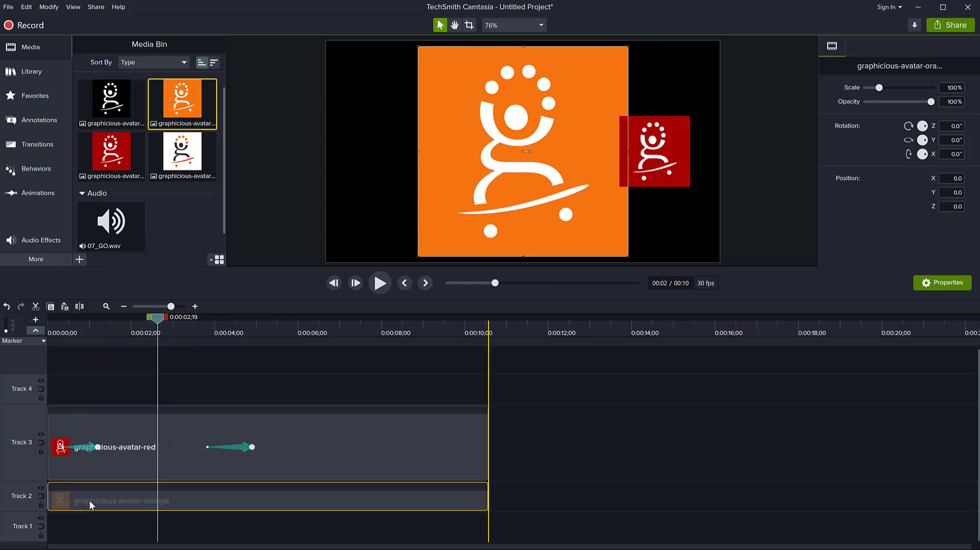
drag(153, 319, 34, 330)
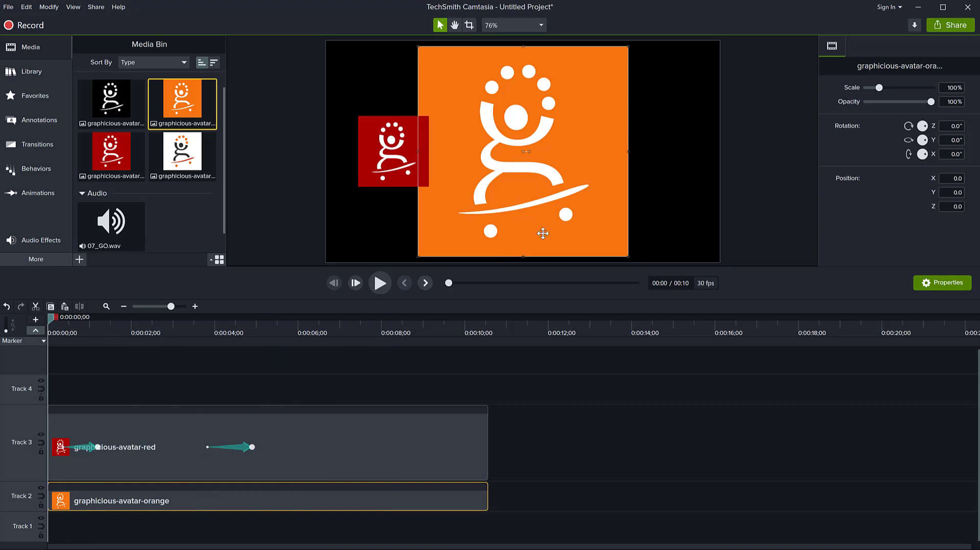
Scale the orange avatar to 33.6% and place it at X -630.3, Y 0.0, exactly behind the red avatar.
drag(628, 257, 402, 164)
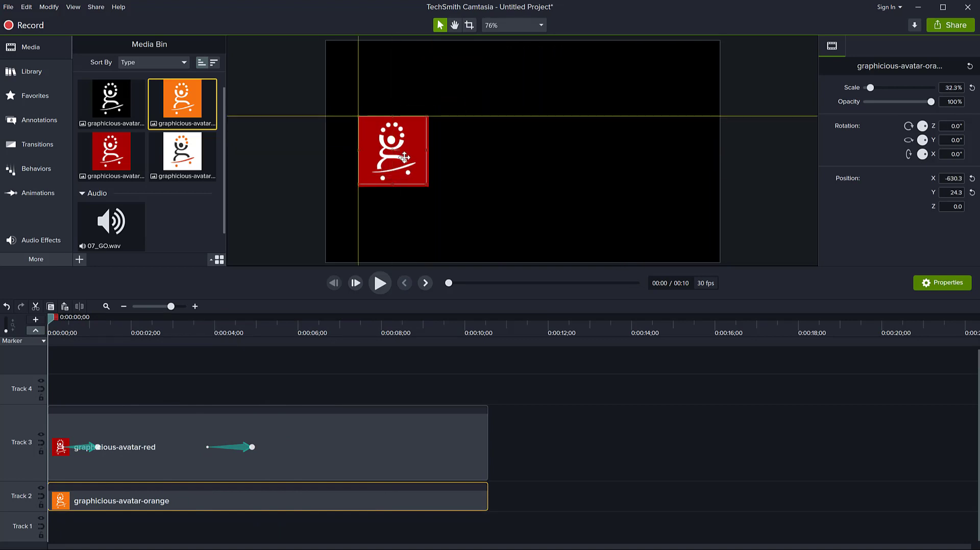
click(424, 184)
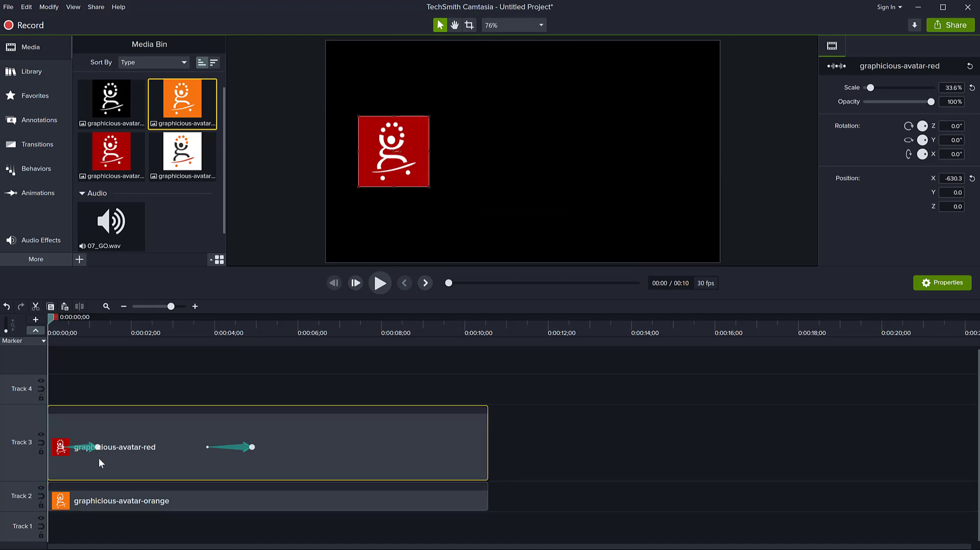
click(124, 506)
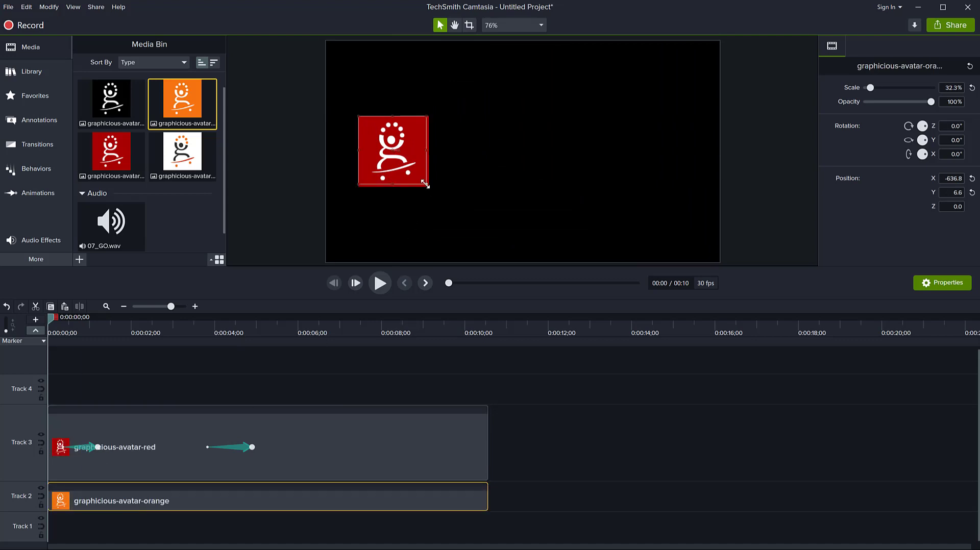
drag(424, 185, 426, 187)
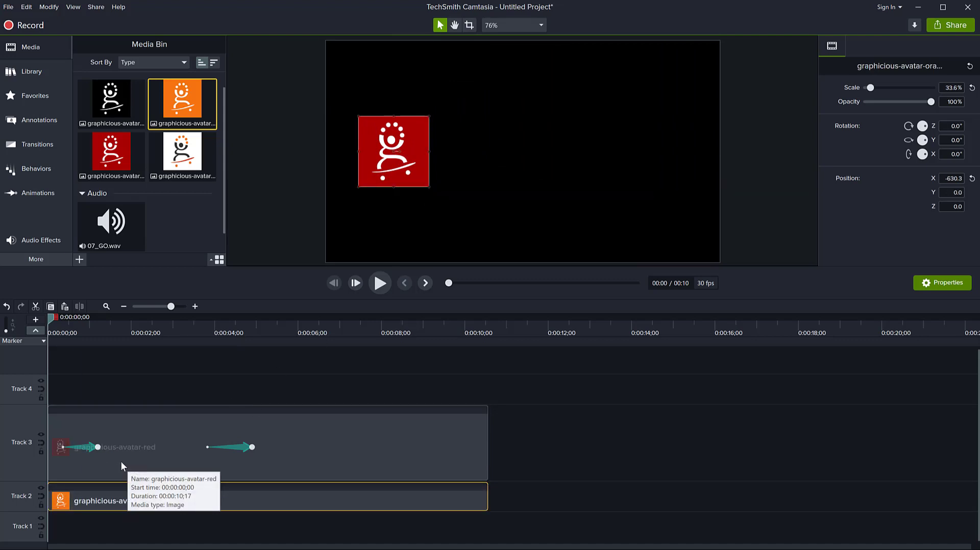
Copy the red avatar clip's first animation and paste it onto the orange avatar clip, with Track 2 enlarged.
click(88, 447)
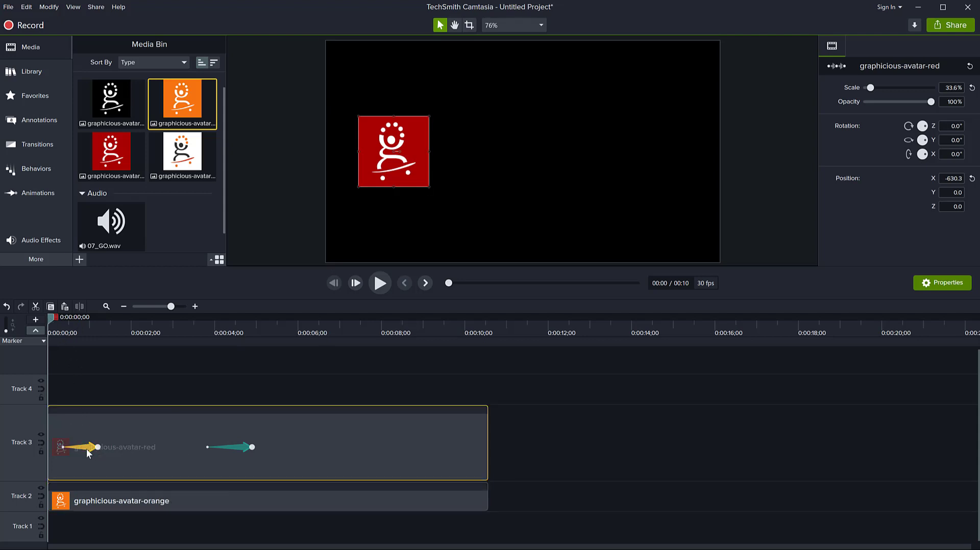
right_click(87, 448)
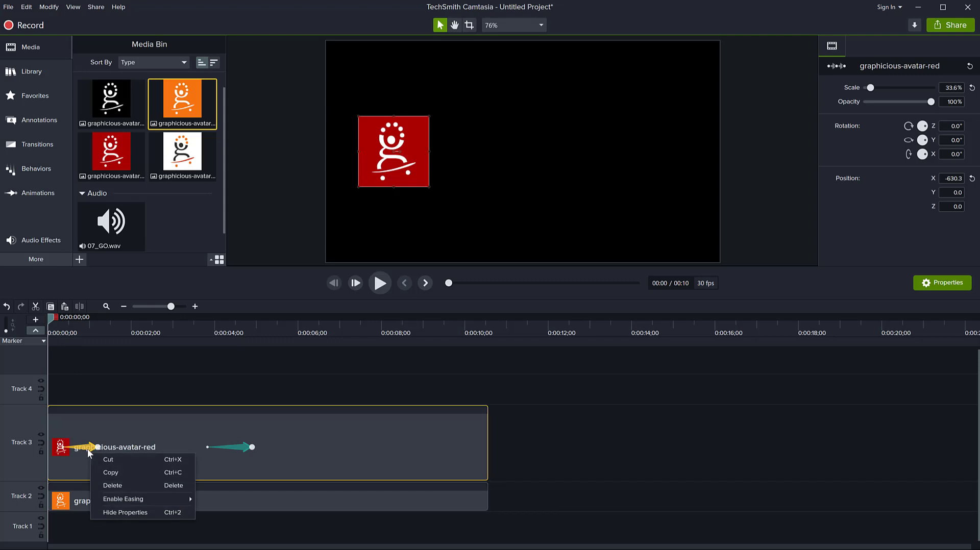
click(111, 472)
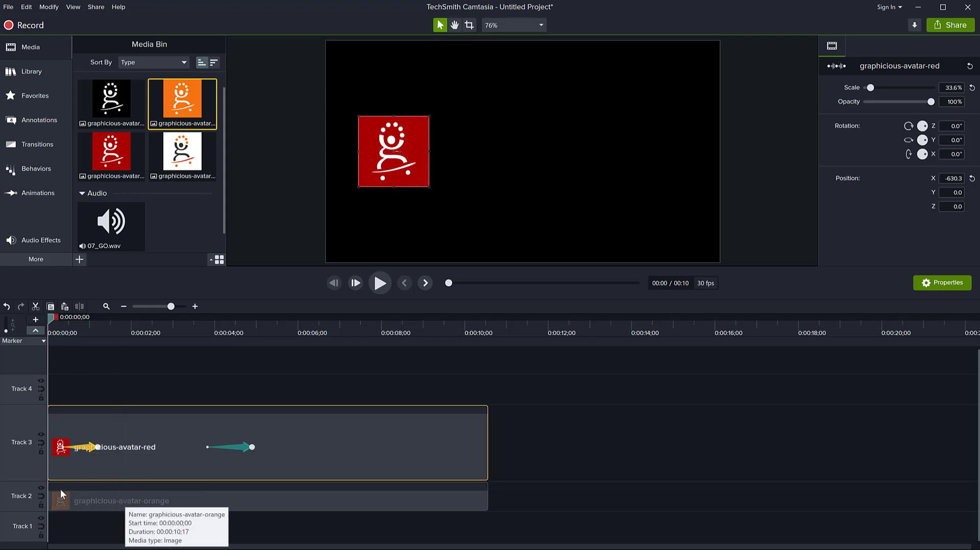
drag(35, 478, 44, 458)
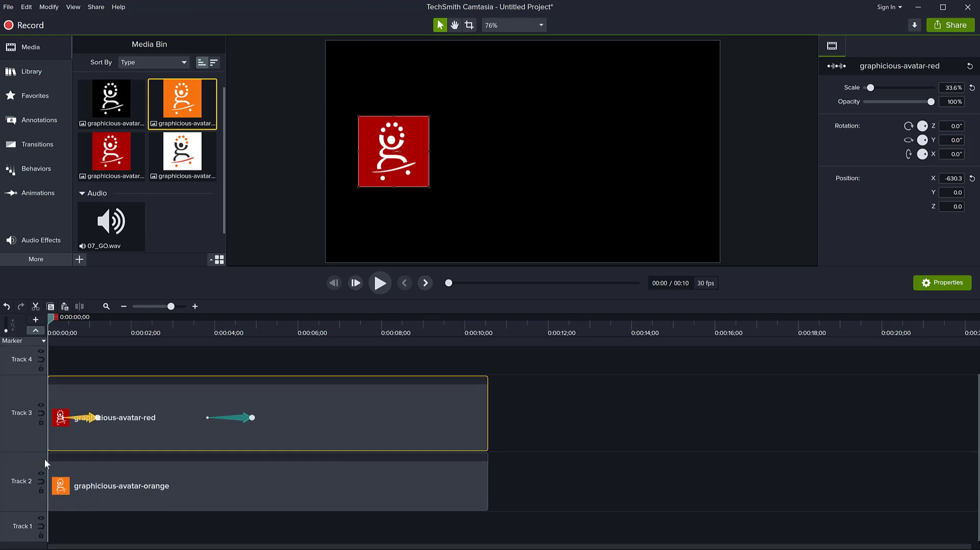
right_click(149, 487)
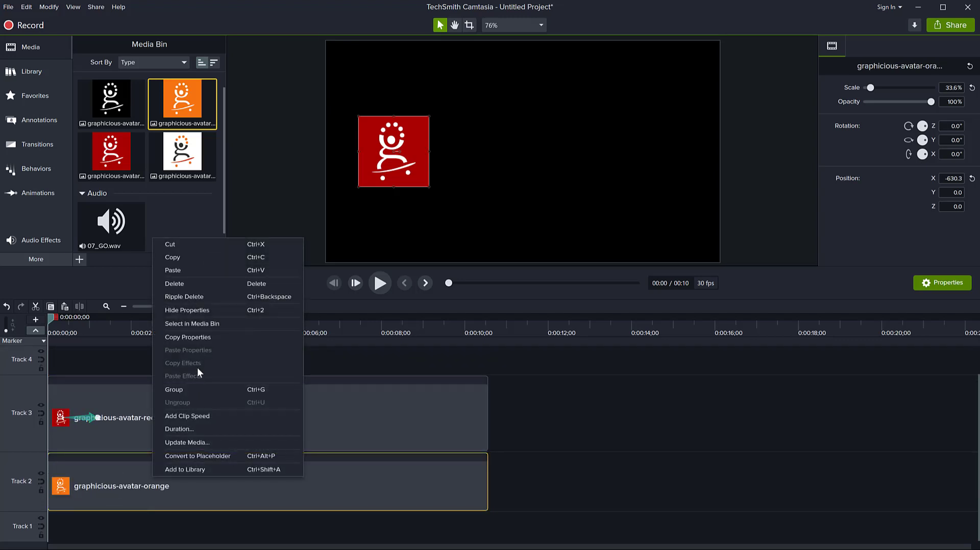
click(183, 270)
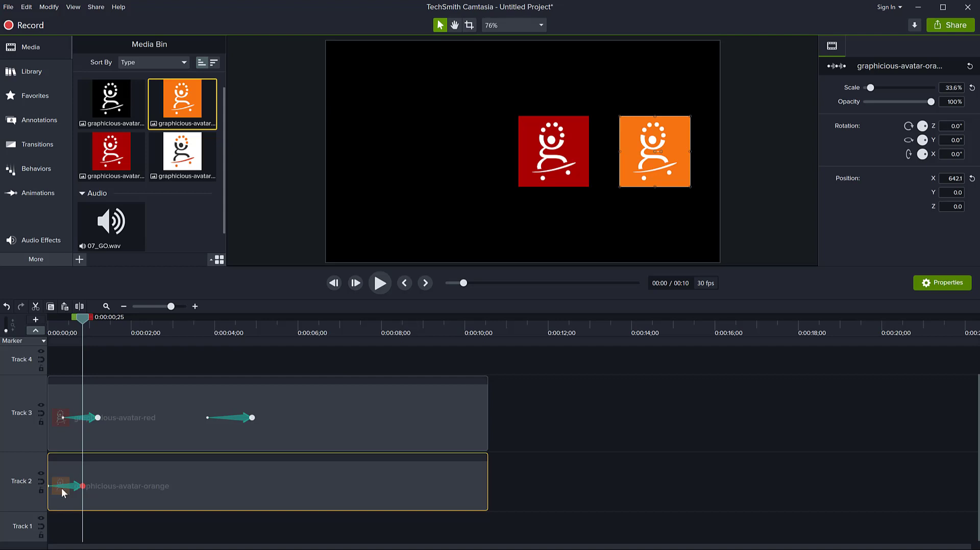
Play the timeline from the start to preview both avatars' first animations.
scroll(62, 492, up, 4)
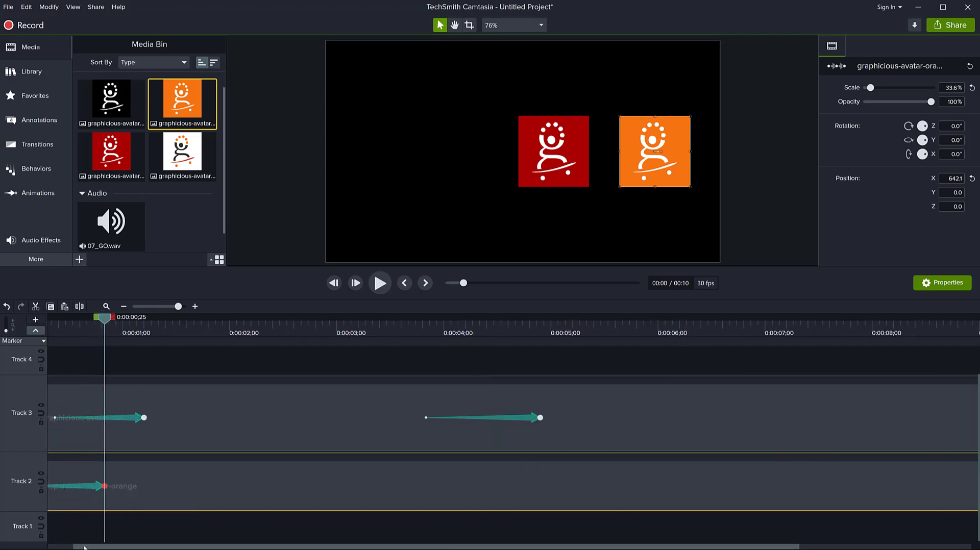
drag(84, 548, 59, 547)
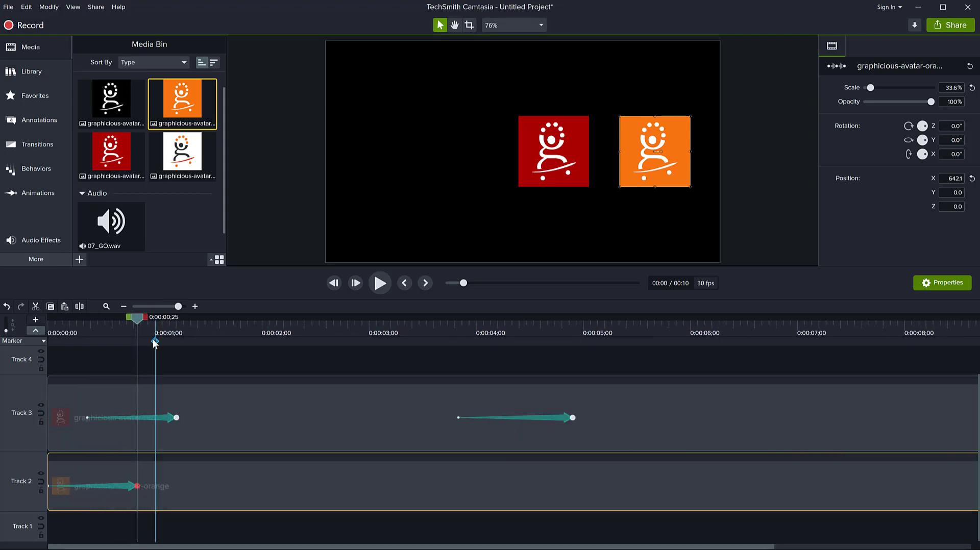
drag(136, 318, 2, 345)
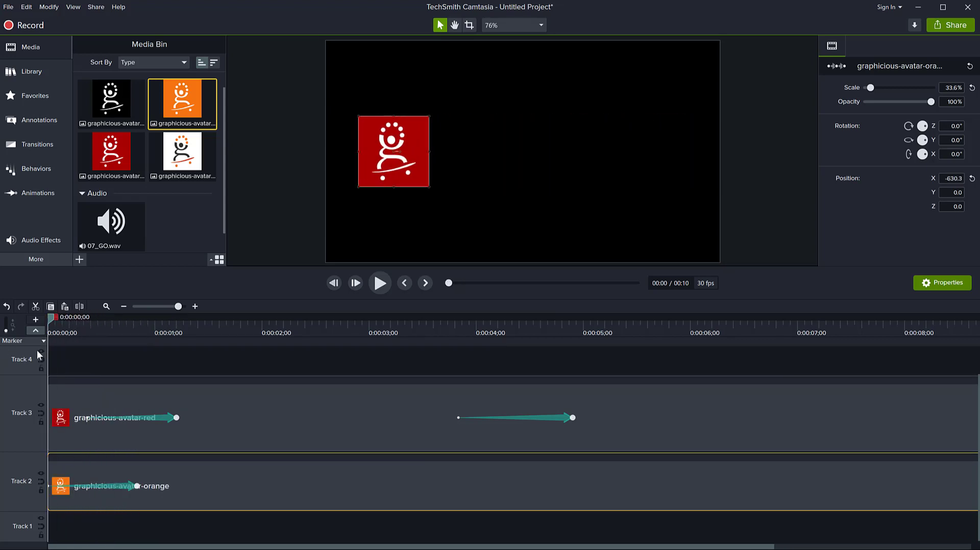
click(379, 284)
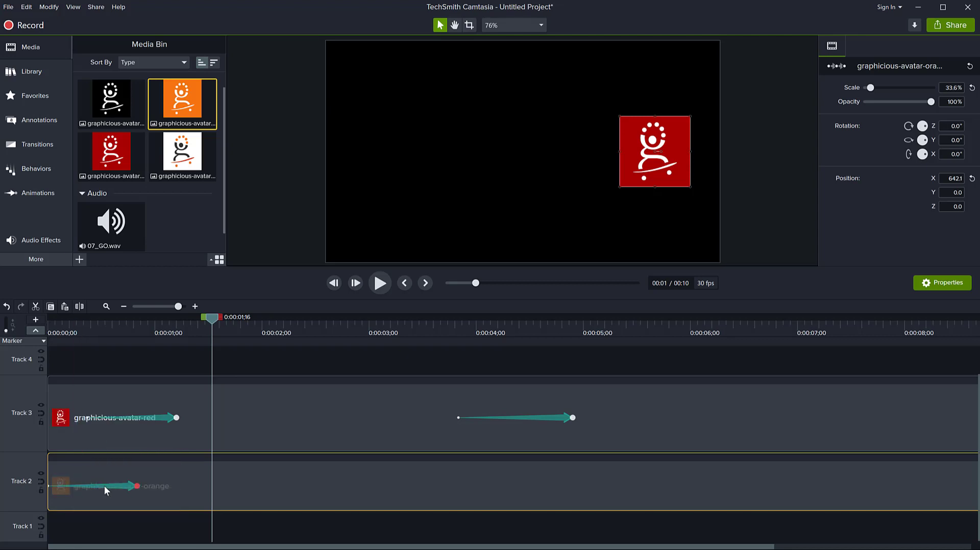
Shift the orange clip's animation to start slightly after the red one, at about 0:00:00;18, and preview the motion.
drag(104, 486, 141, 485)
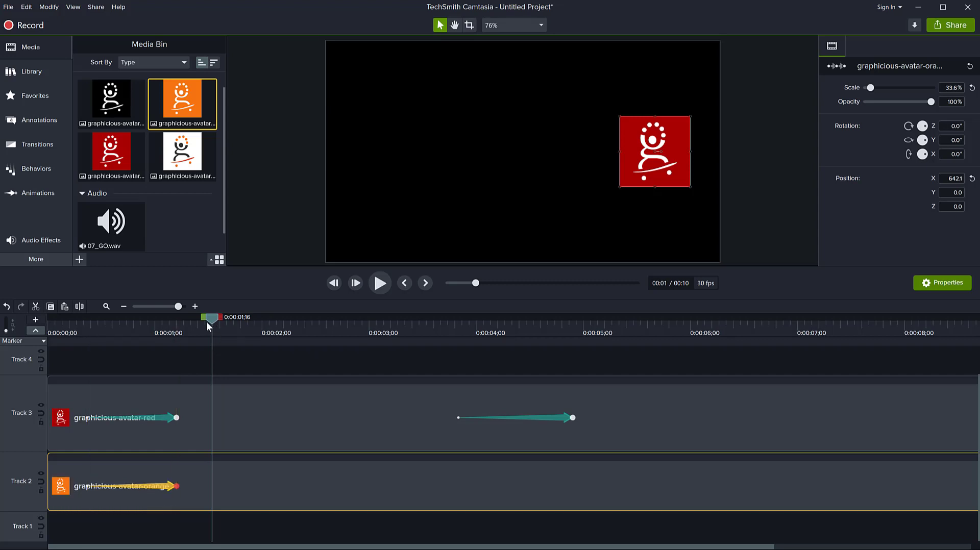
drag(206, 321, 52, 342)
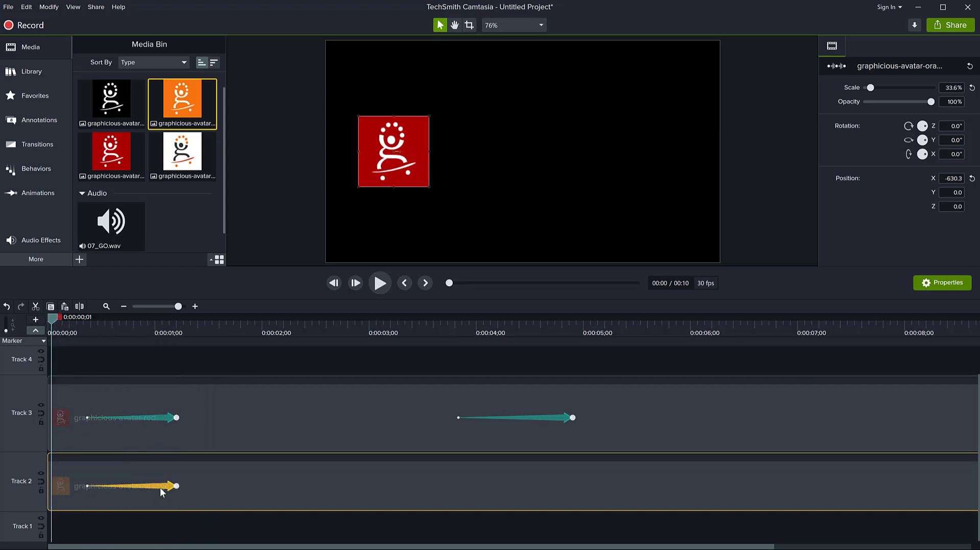
drag(160, 488, 198, 493)
drag(63, 320, 73, 341)
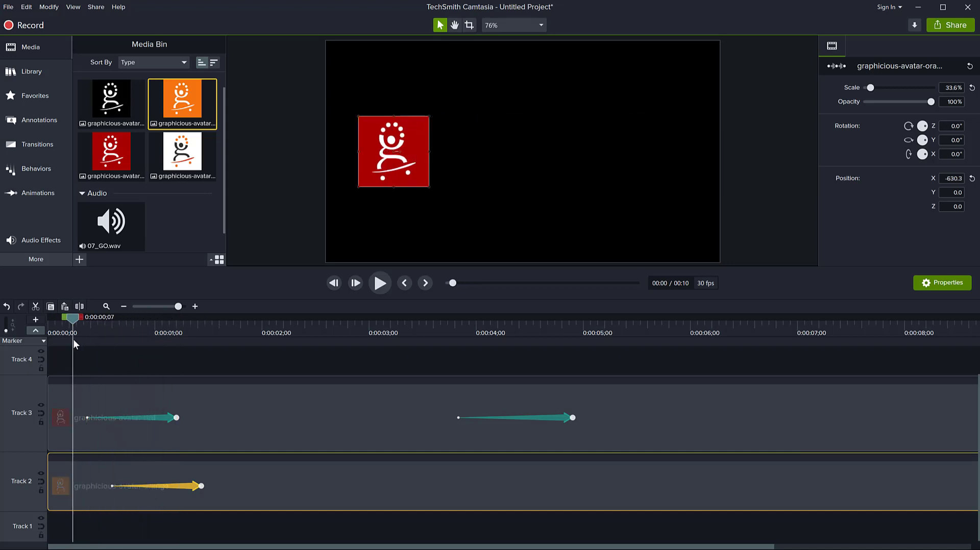
click(380, 283)
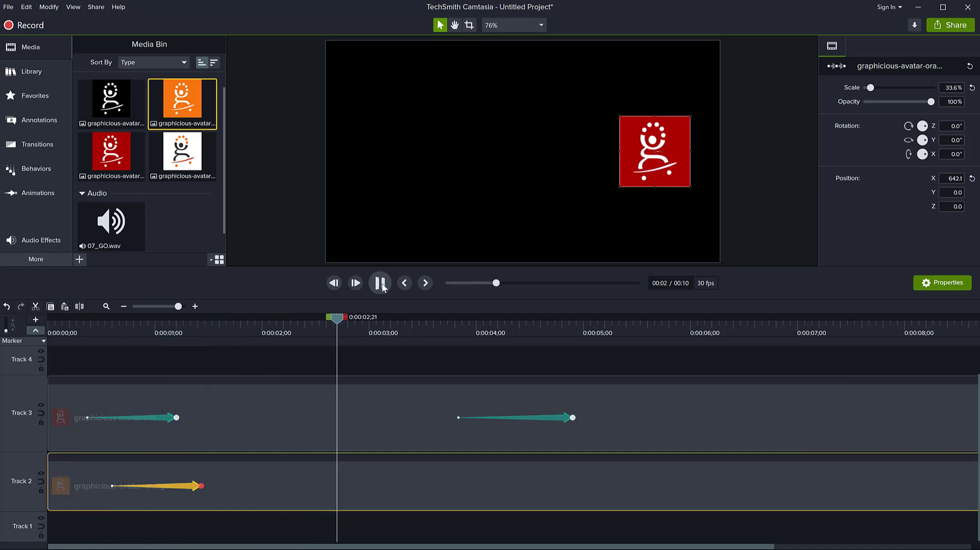
Copy the red avatar clip's second animation and paste it onto the orange avatar clip.
click(547, 417)
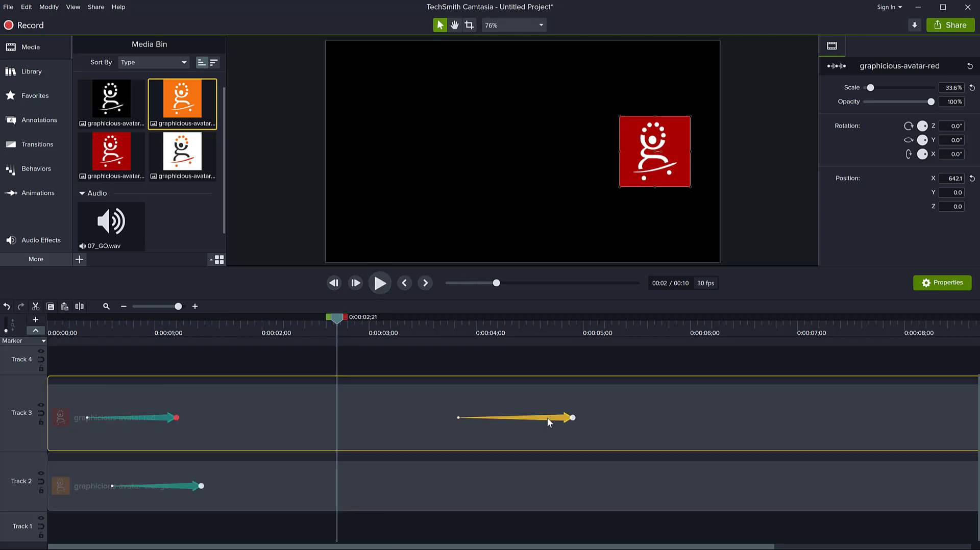
right_click(547, 418)
click(559, 441)
click(531, 485)
right_click(531, 484)
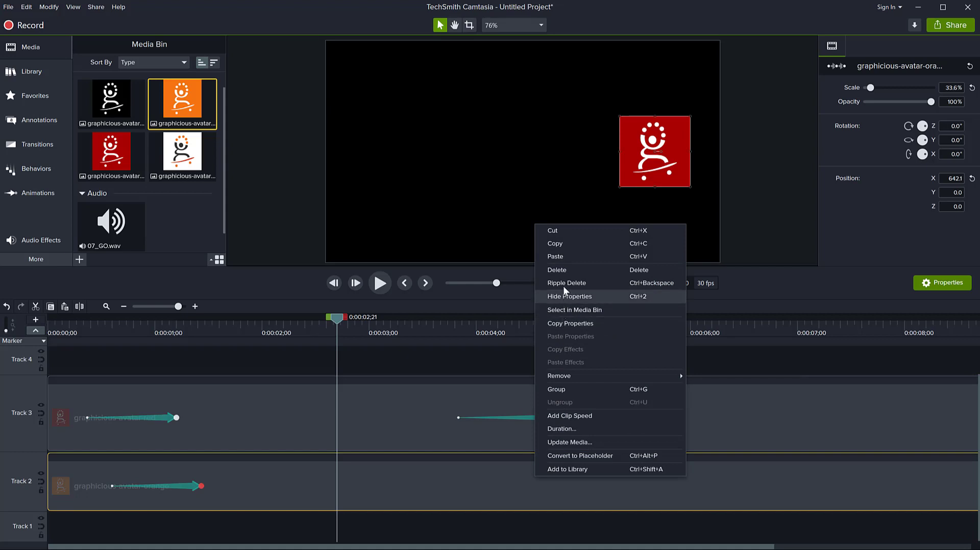
click(563, 258)
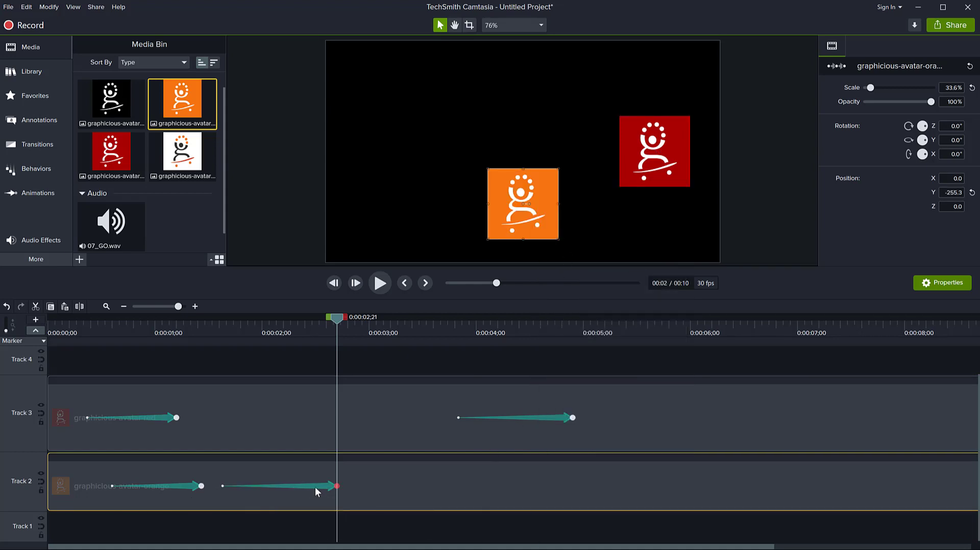
Shift the orange clip's second animation to end at about 0:00:05;07, slightly after the red one, and play from the start.
drag(315, 487, 586, 473)
drag(328, 320, 51, 357)
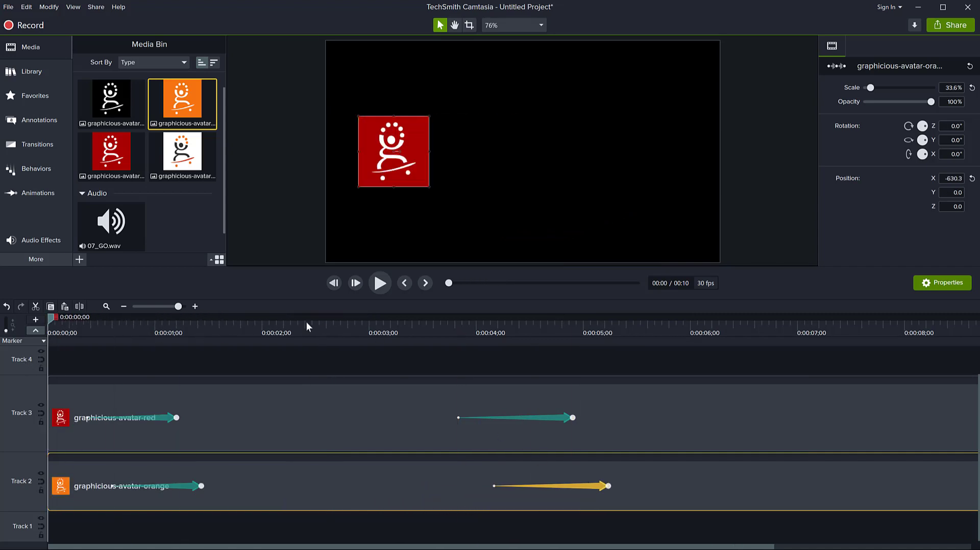
click(387, 281)
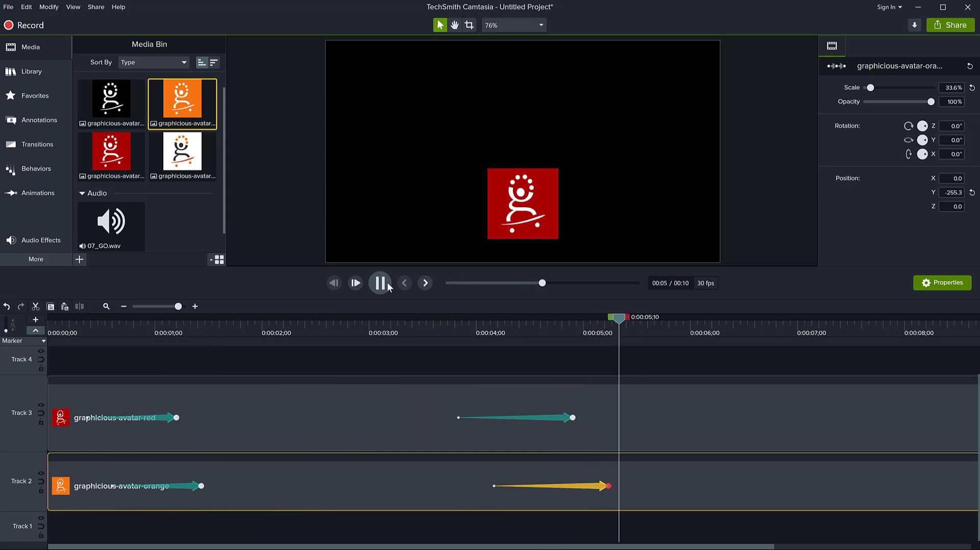
click(386, 281)
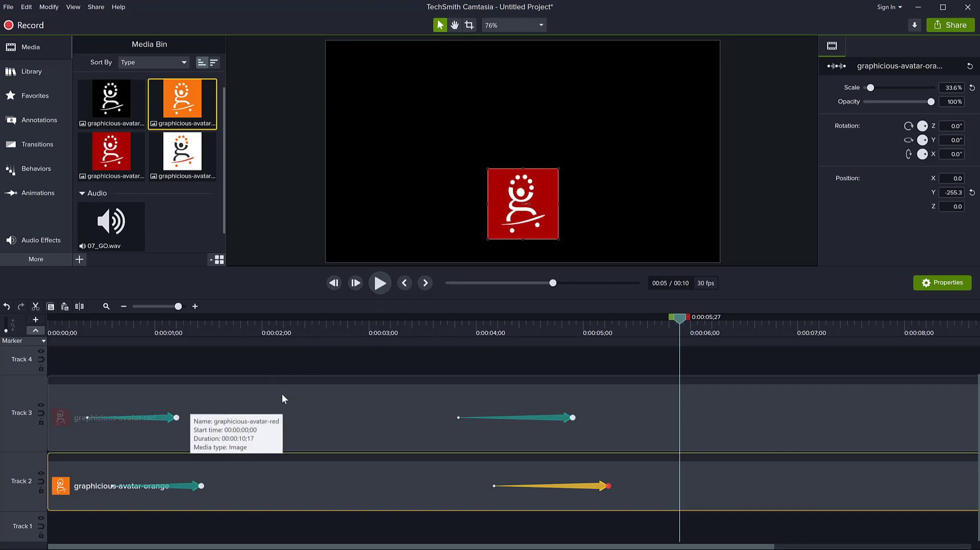
Lengthen the first animations so the red clip's ends at 0:00:03;10 and the orange clip's ends at about 0:00:03;17.
drag(671, 317, 112, 407)
click(144, 418)
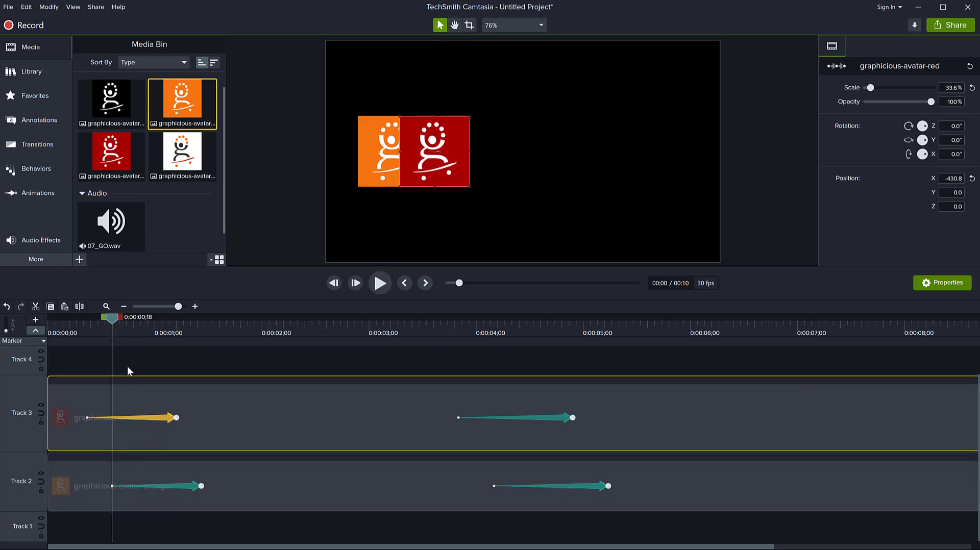
drag(112, 317, 72, 321)
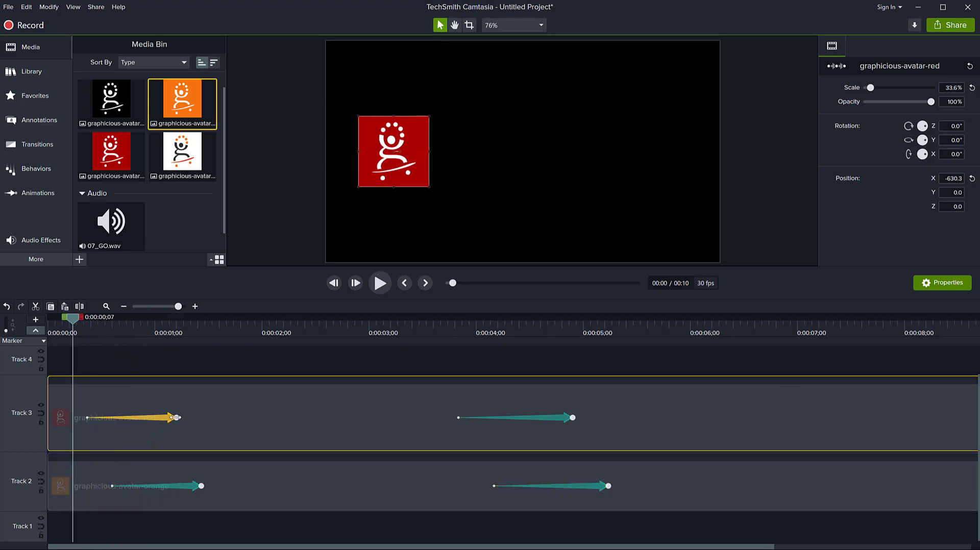
drag(176, 417, 405, 417)
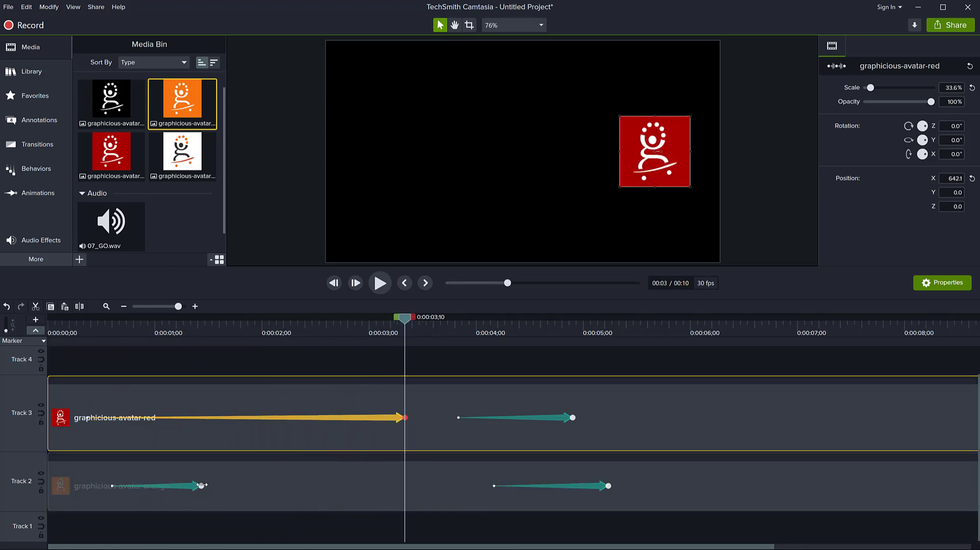
drag(201, 486, 430, 486)
Play the timeline from near the start to preview the lengthened first animations.
drag(426, 320, 55, 321)
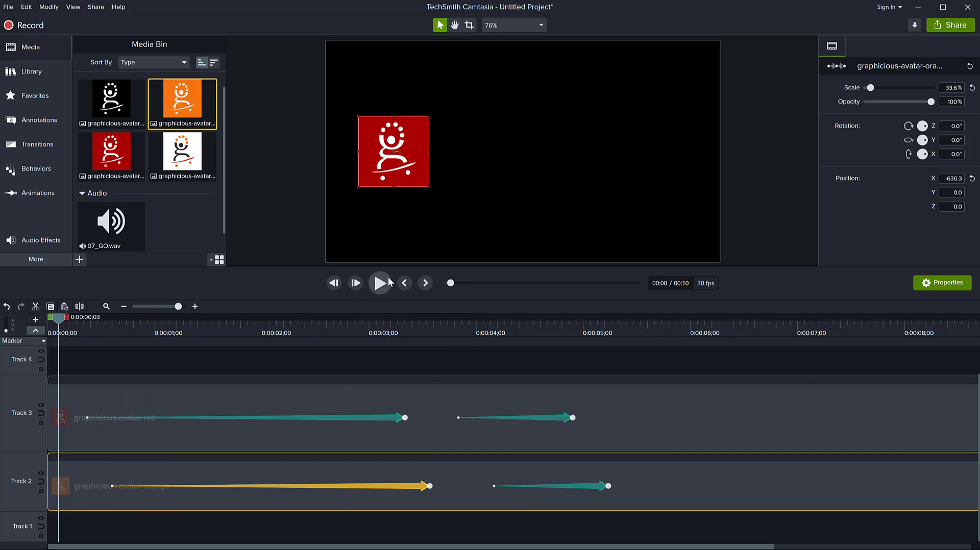
click(380, 283)
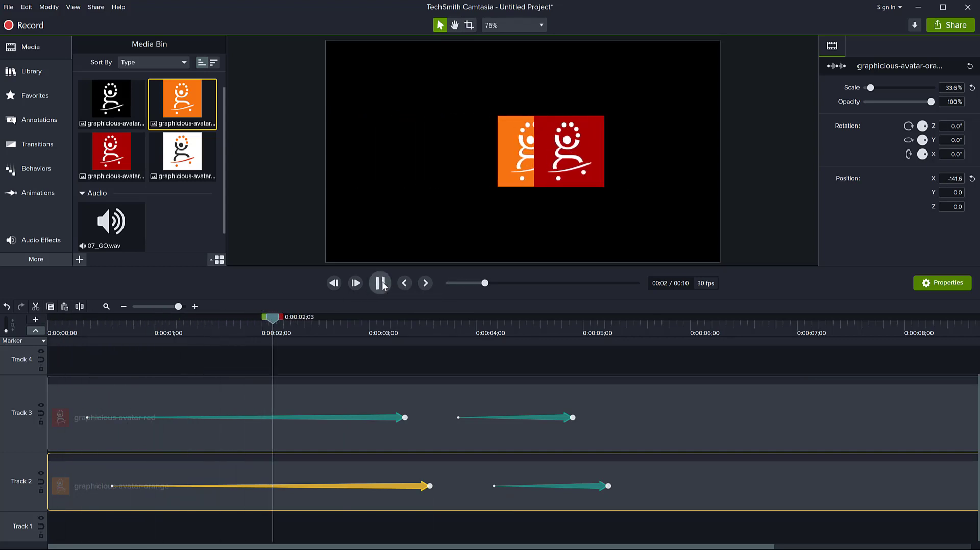
click(381, 284)
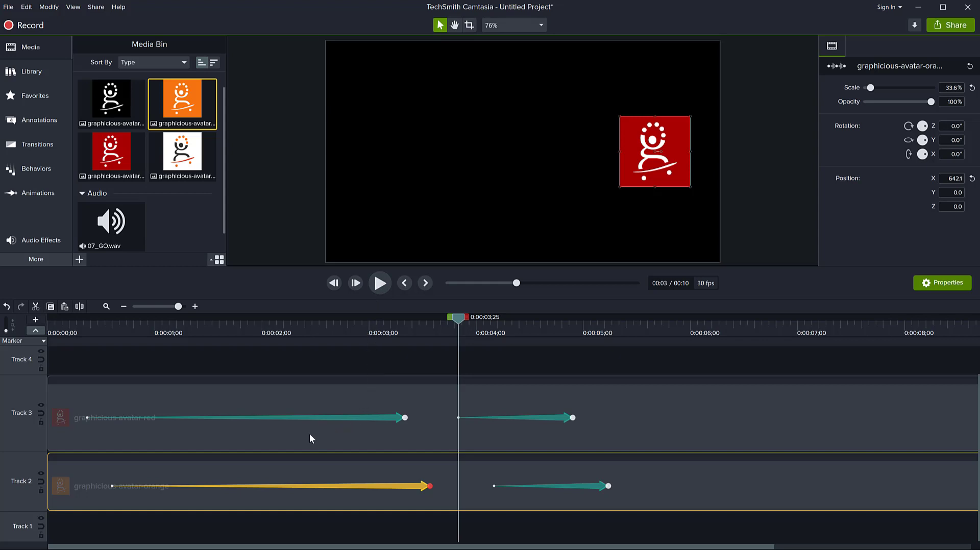
Set the easing of the red avatar clip's first animation to Exponential In/Out.
right_click(325, 418)
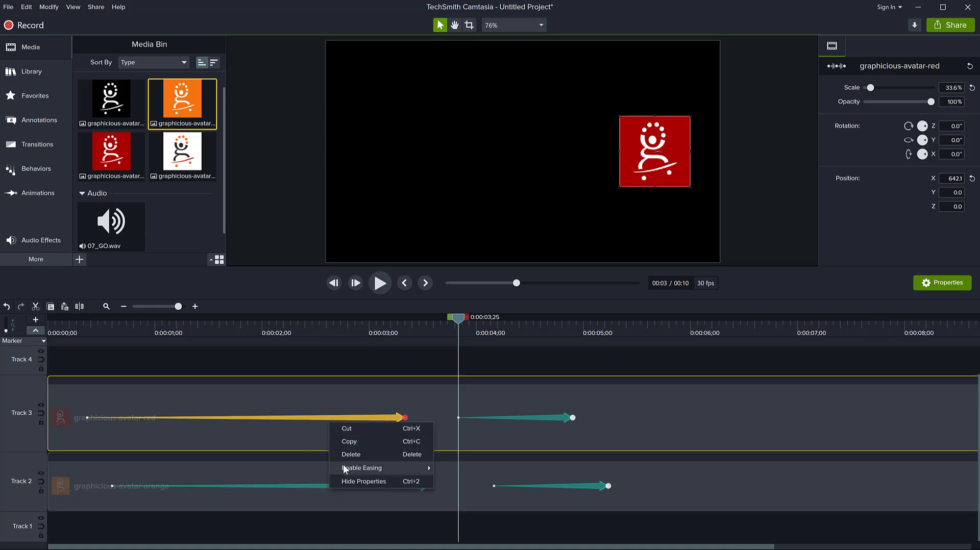
mouse_move(343, 468)
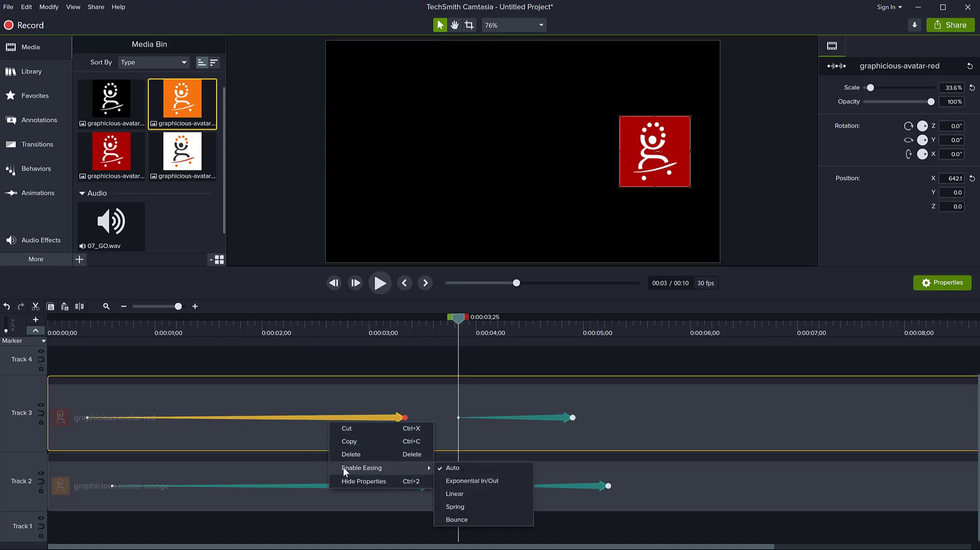
click(466, 481)
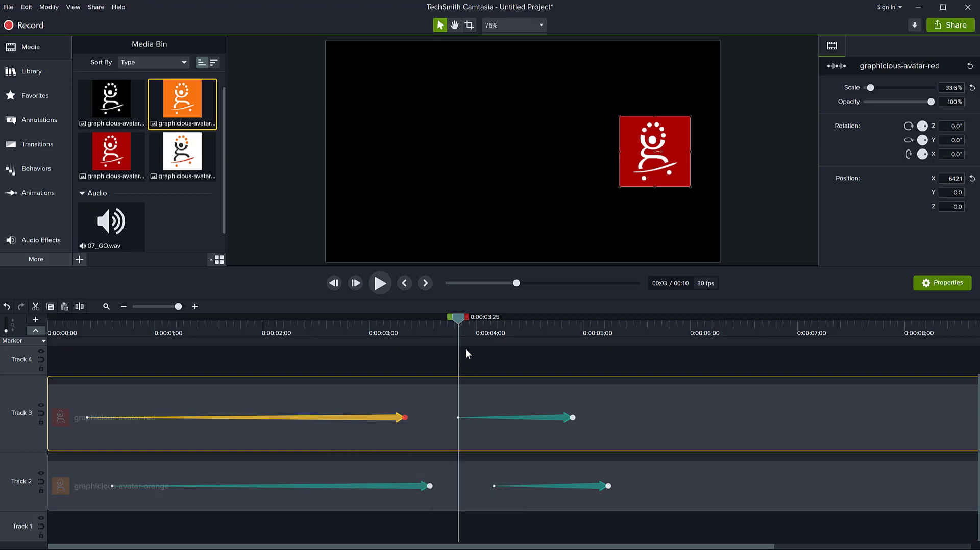
Delete the orange avatar clip from Track 2 and play the red clip's animations from near the start.
click(79, 495)
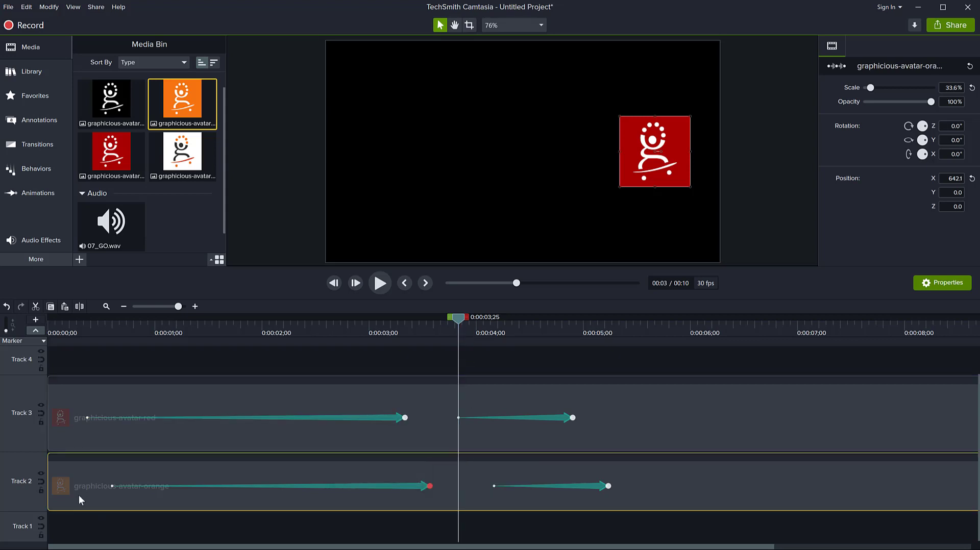
key(Delete)
drag(453, 320, 68, 335)
key(space)
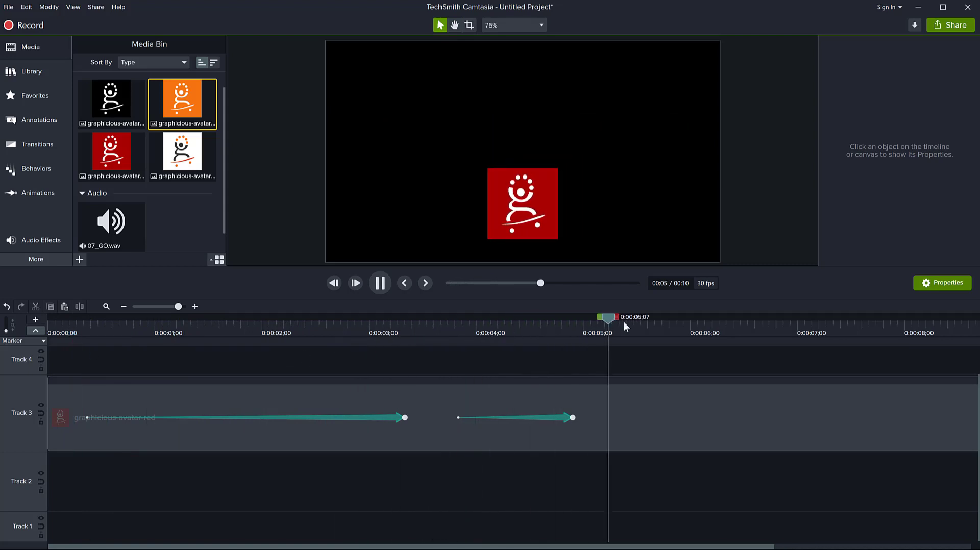
key(space)
drag(645, 320, 206, 452)
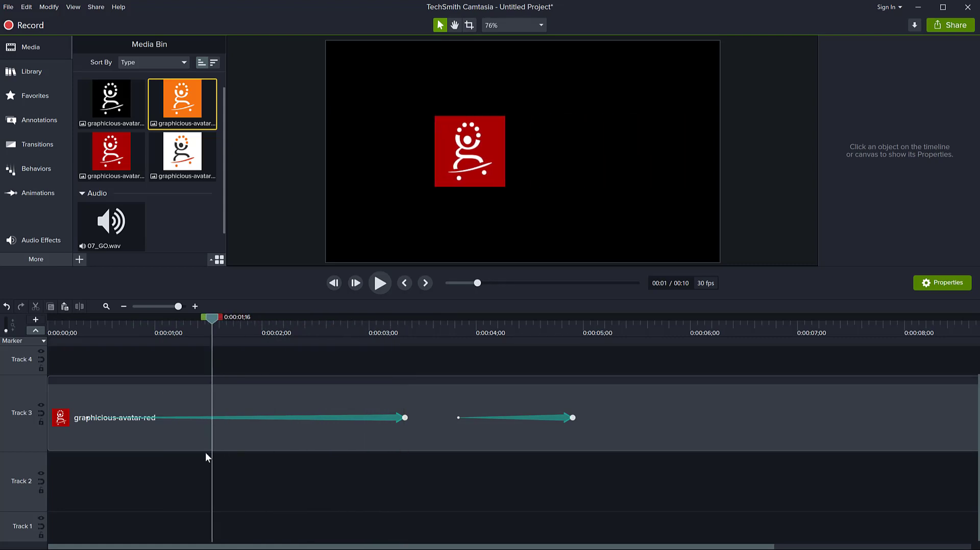
Switch the red clip's first animation to Linear easing and preview it from near the start.
right_click(366, 418)
mouse_move(435, 468)
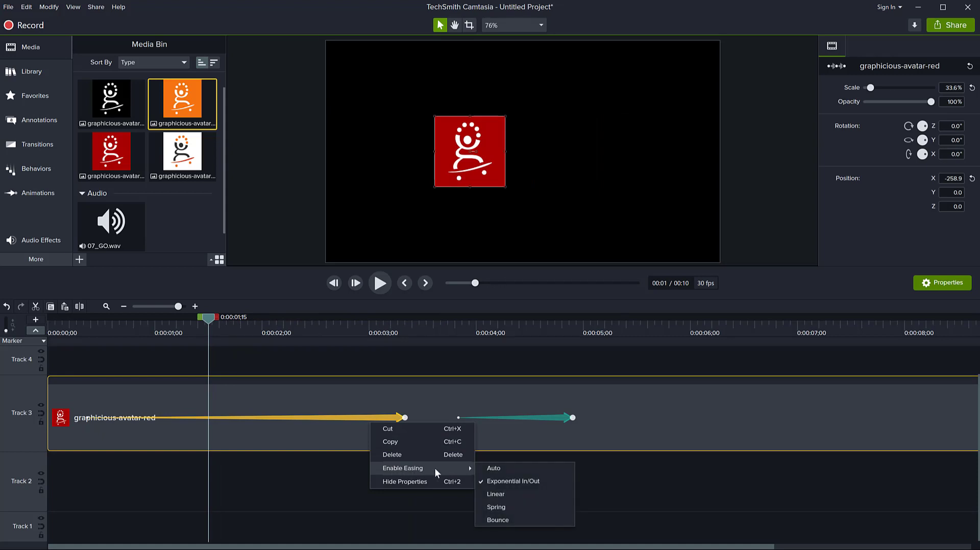
click(497, 494)
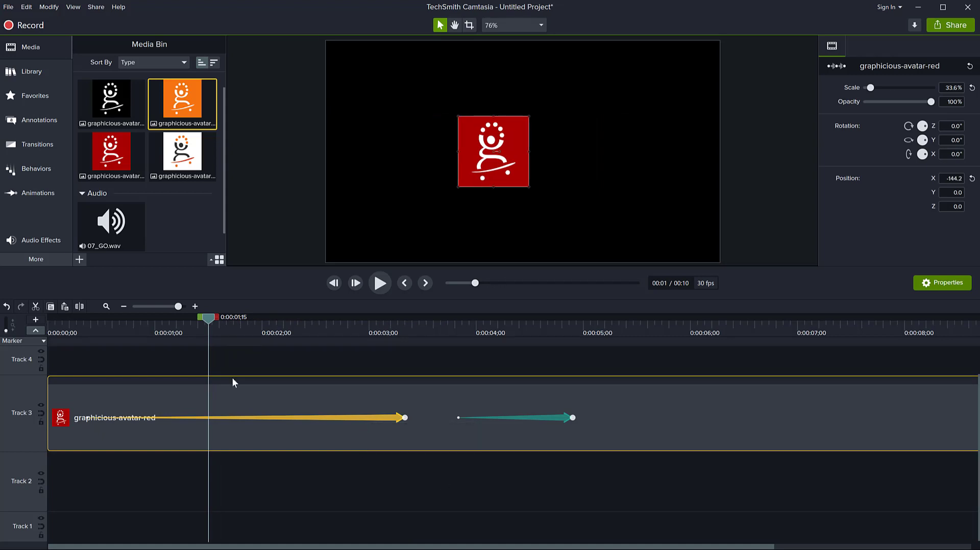
drag(212, 317, 76, 327)
click(380, 284)
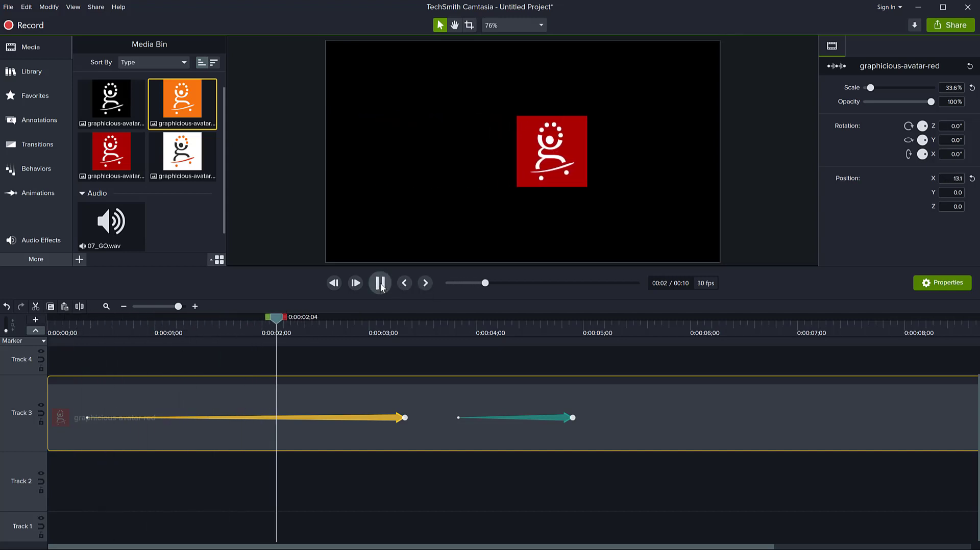
click(380, 283)
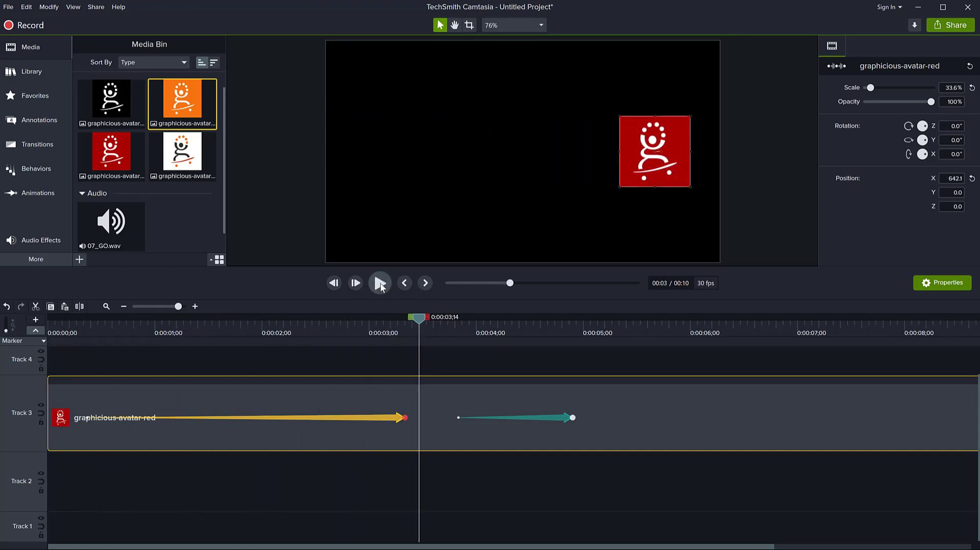
Switch the red clip's first animation to Spring easing and preview the movement twice from near the start.
right_click(368, 420)
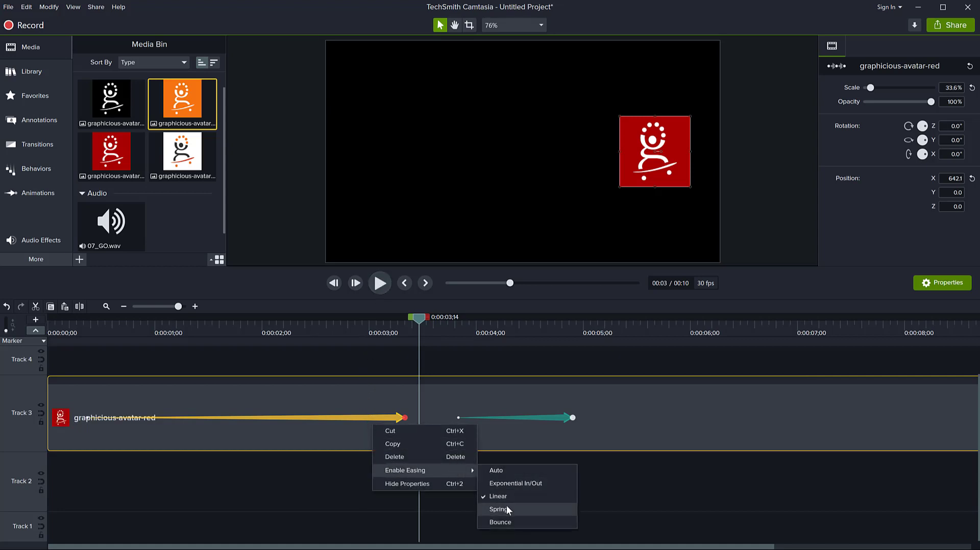
click(506, 506)
drag(417, 319, 73, 346)
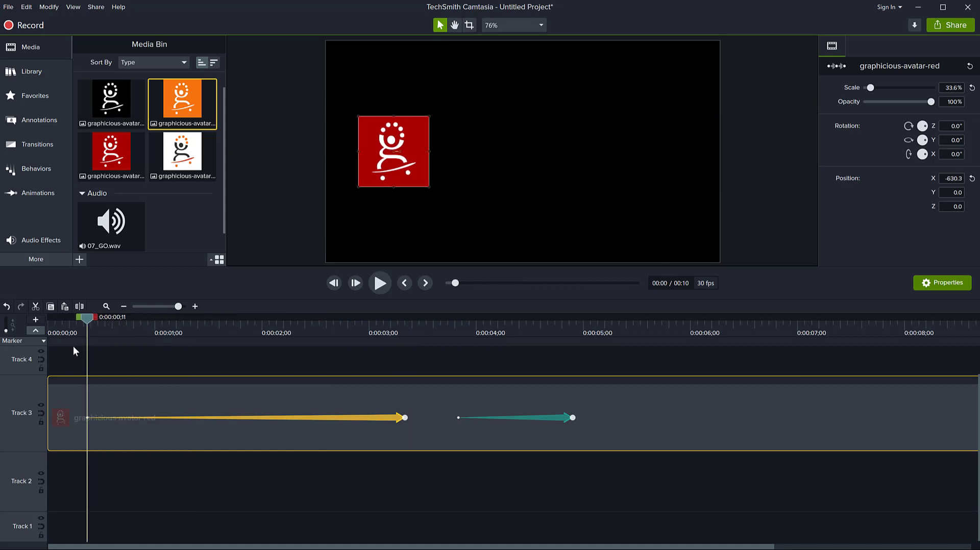
key(space)
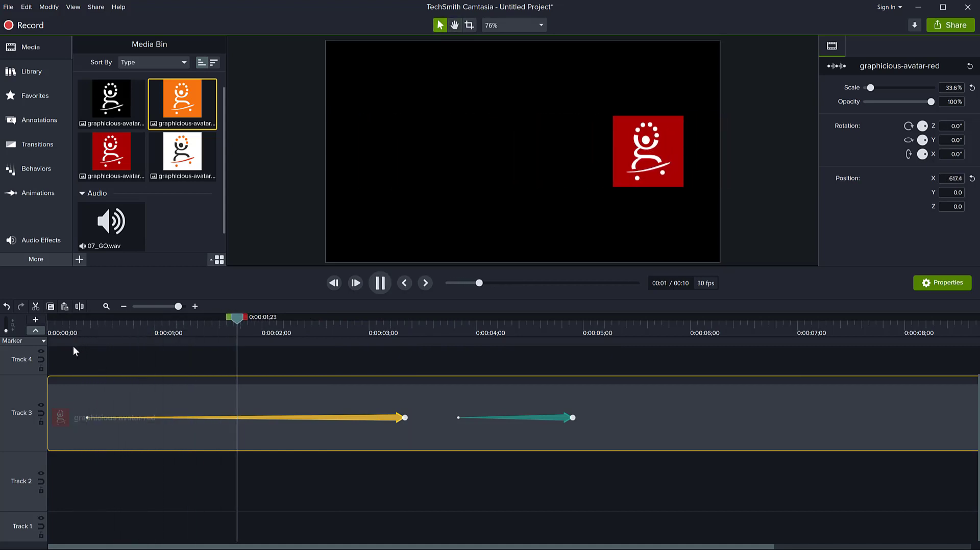
key(space)
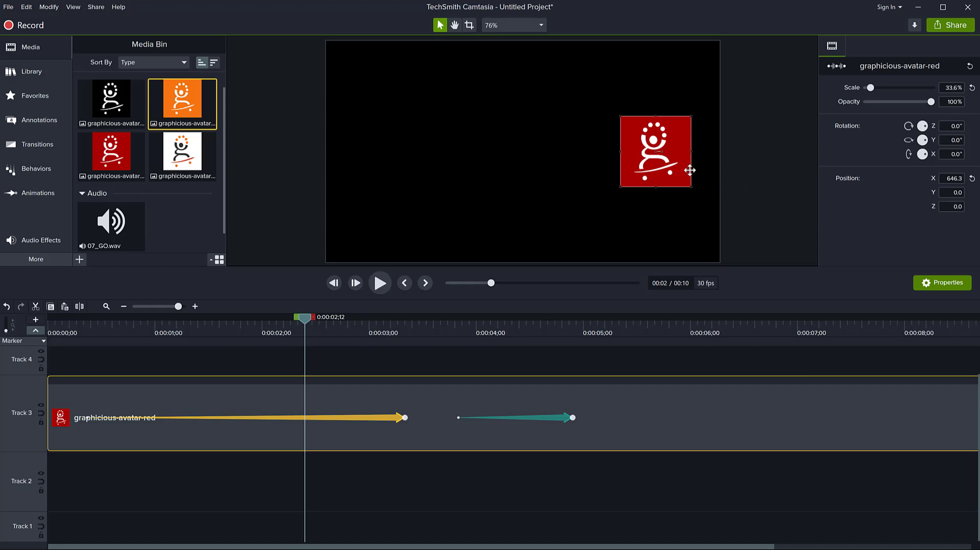
drag(301, 320, 71, 326)
key(space)
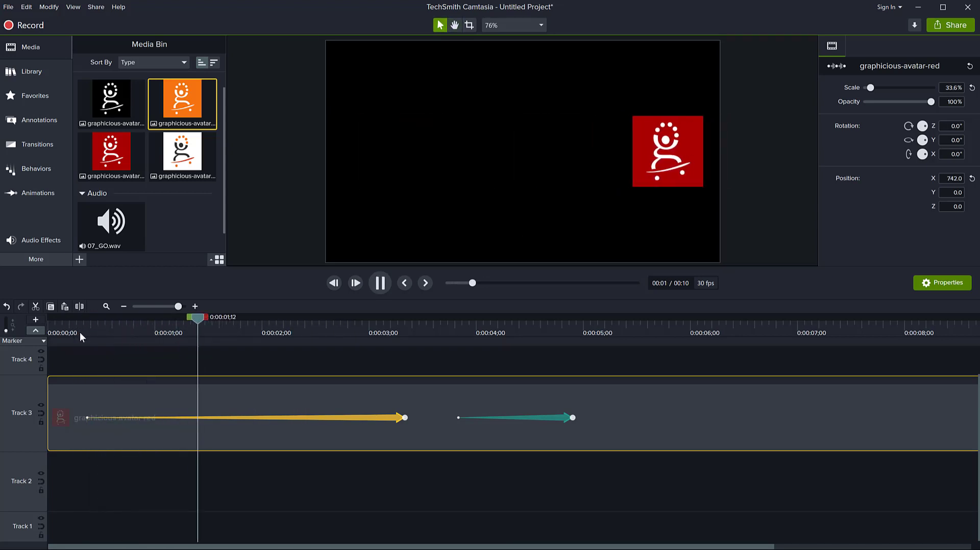
key(space)
Shorten the red clip's first animation to end at 0:00:01;08 and replay it from near the start.
drag(405, 418, 183, 417)
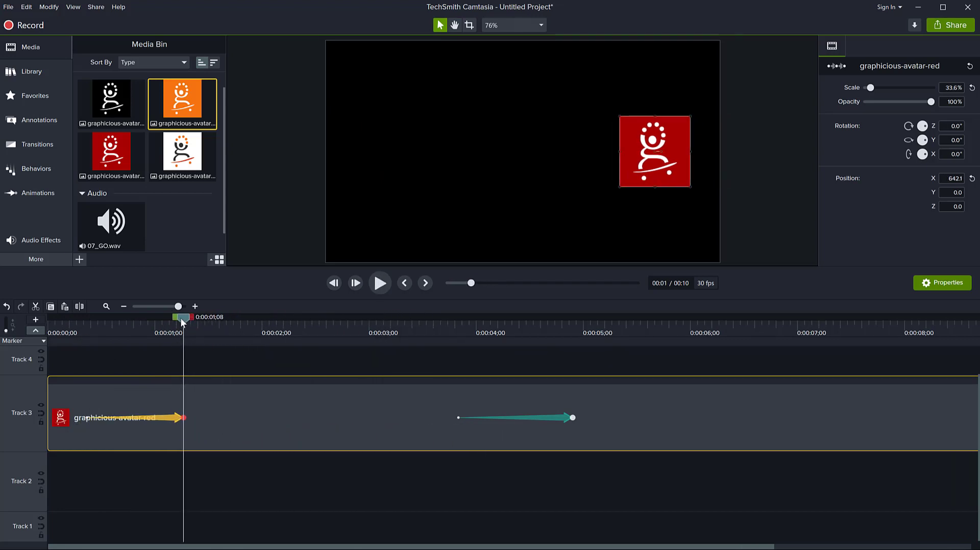
drag(179, 318, 66, 319)
key(space)
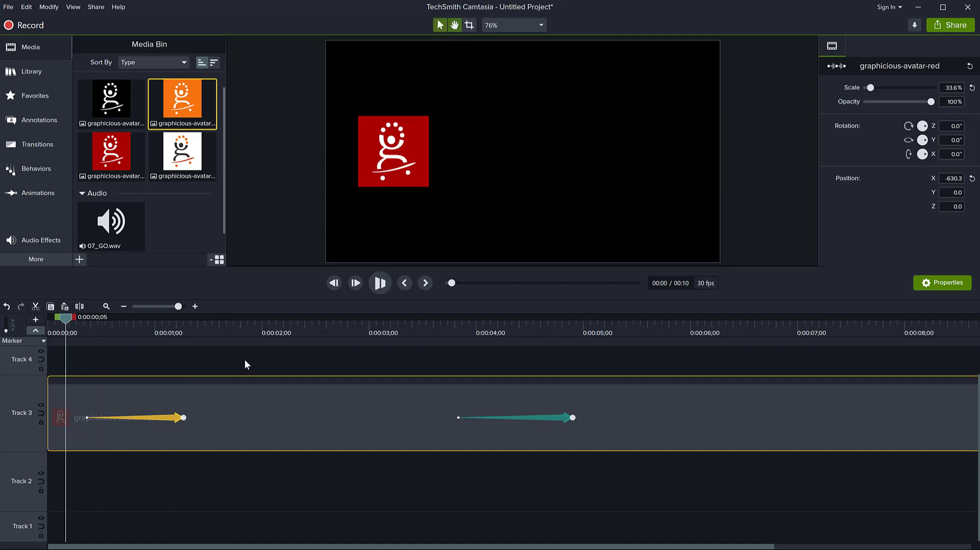
key(space)
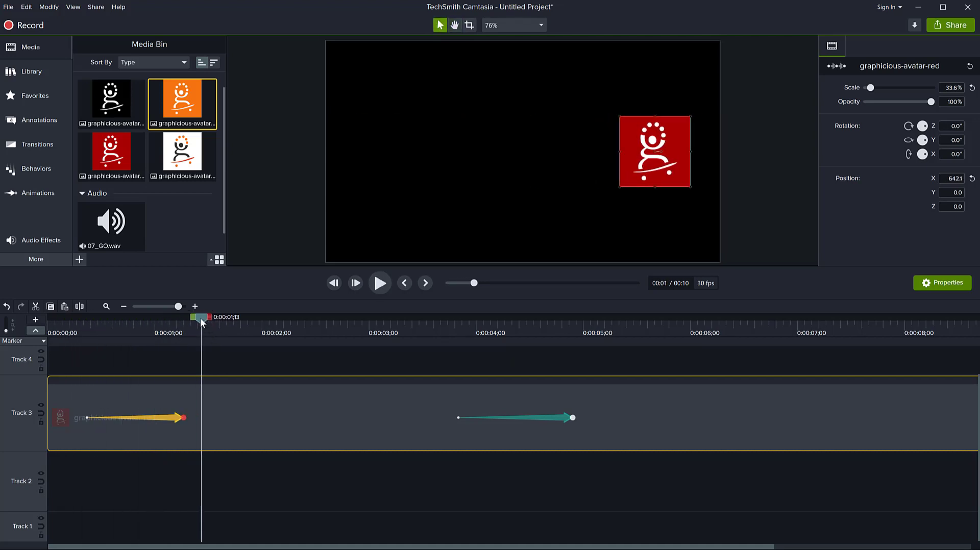
click(90, 327)
key(space)
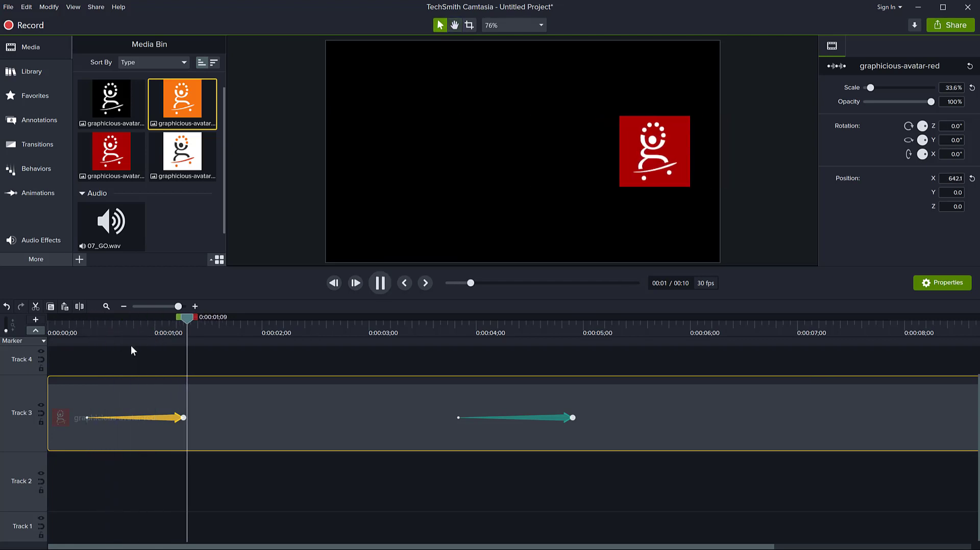
key(space)
Set the red clip's first animation to Bounce easing and play it from near the start.
right_click(176, 419)
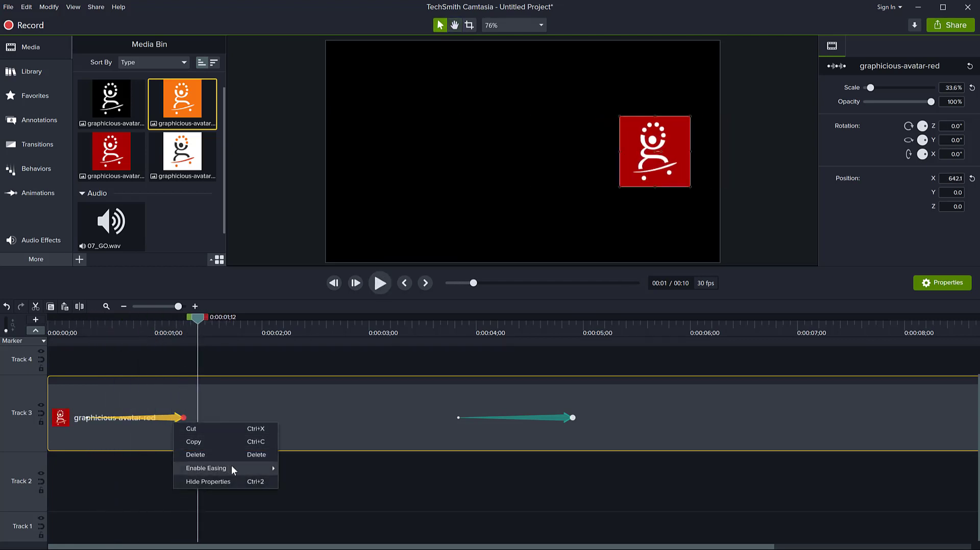
mouse_move(231, 465)
click(314, 518)
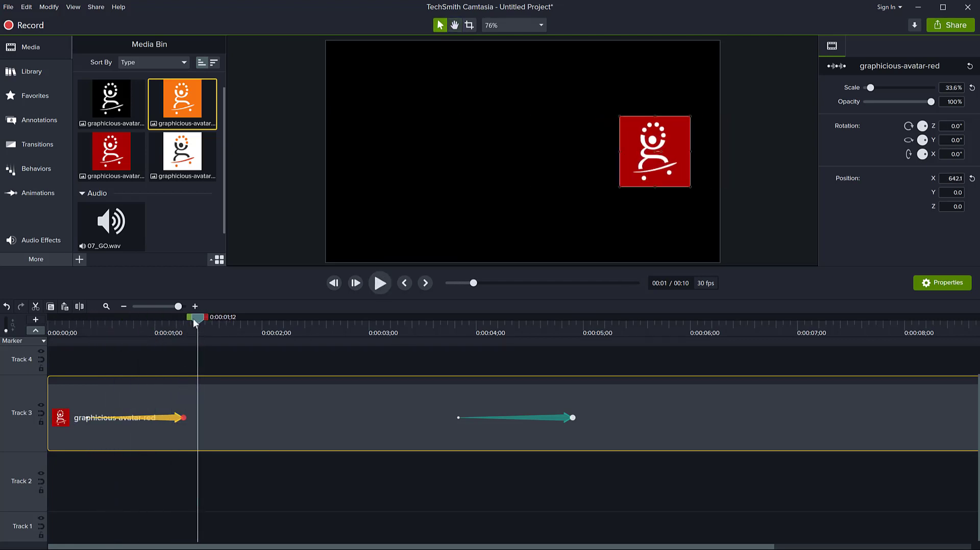
click(69, 328)
key(space)
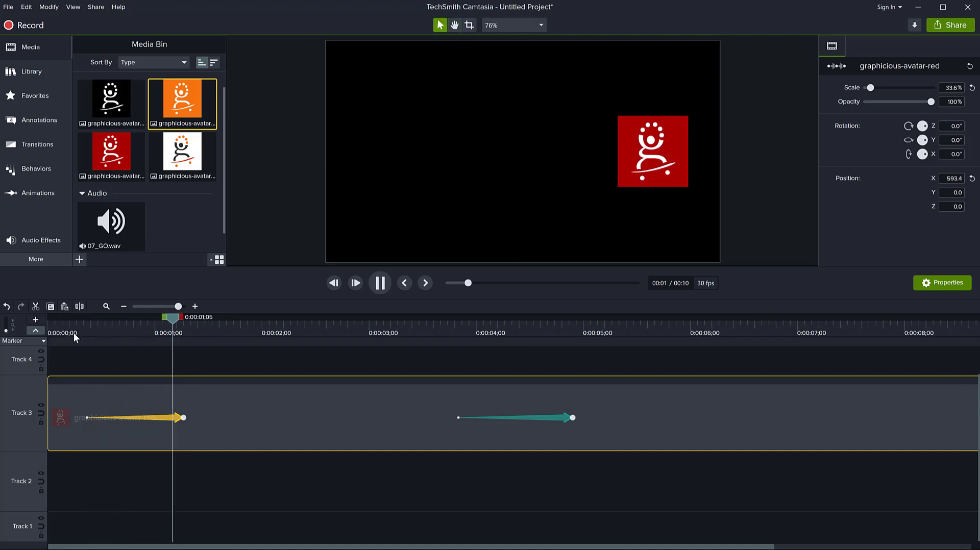
key(space)
Lengthen the red clip's first animation to end at 0:00:03;13, play it and scrub through the second animation.
drag(184, 418, 415, 418)
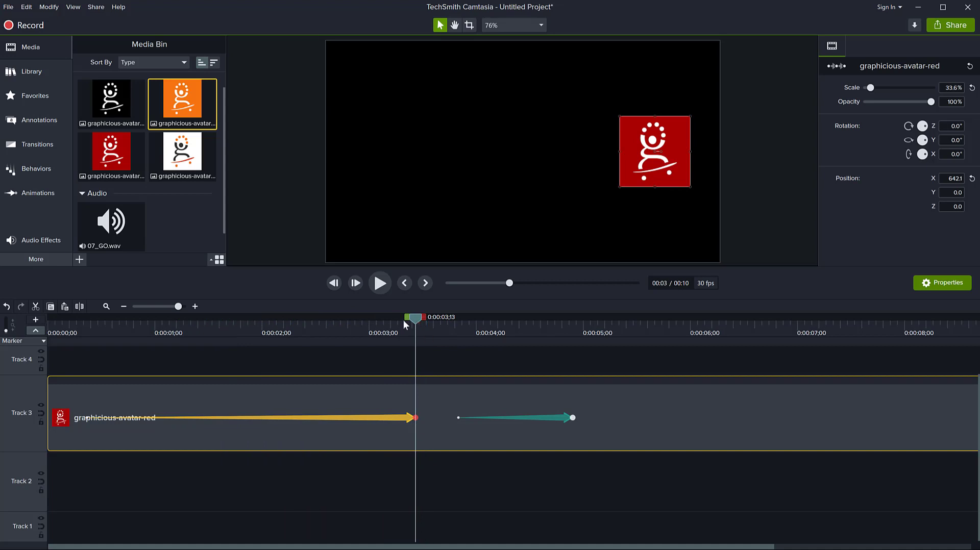
click(83, 326)
key(space)
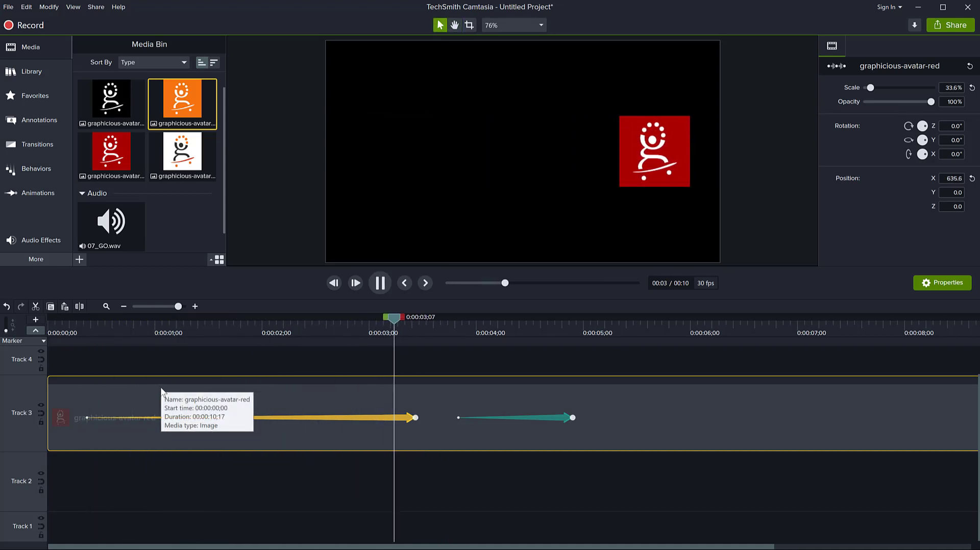
key(space)
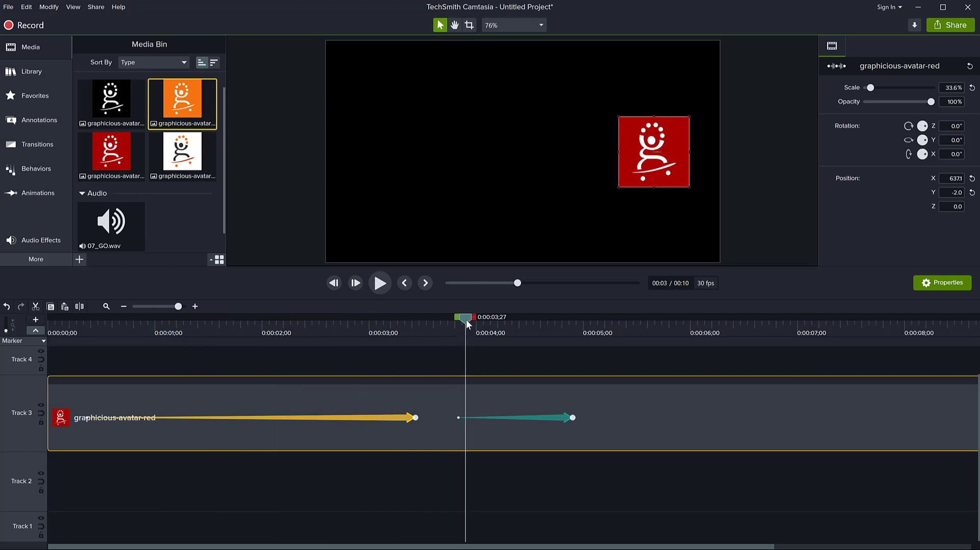
drag(466, 319, 570, 385)
Shorten the first animation to end at 0:00:01;03 and move the second one earlier to end at about 0:00:02;22.
drag(416, 417, 165, 417)
drag(556, 418, 299, 418)
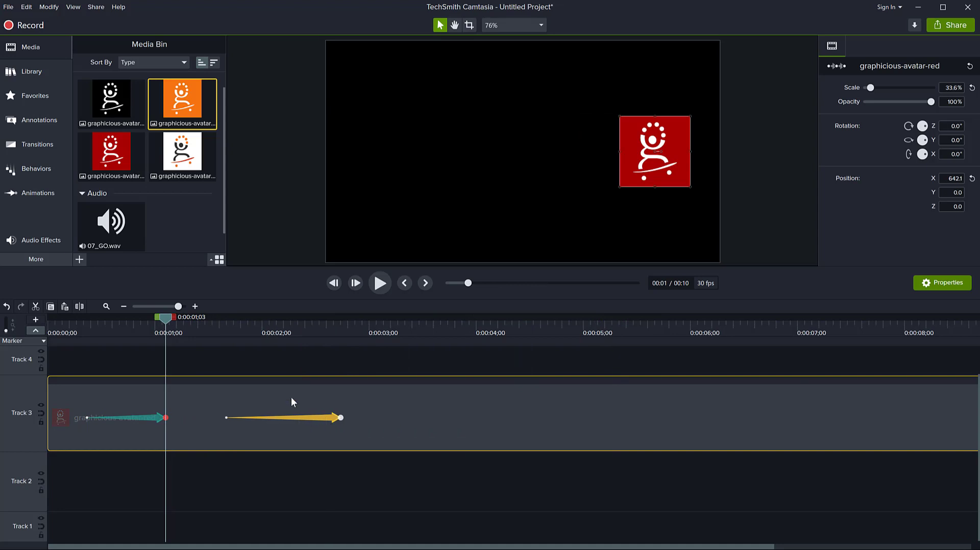
drag(165, 321, 669, 373)
drag(595, 391, 433, 393)
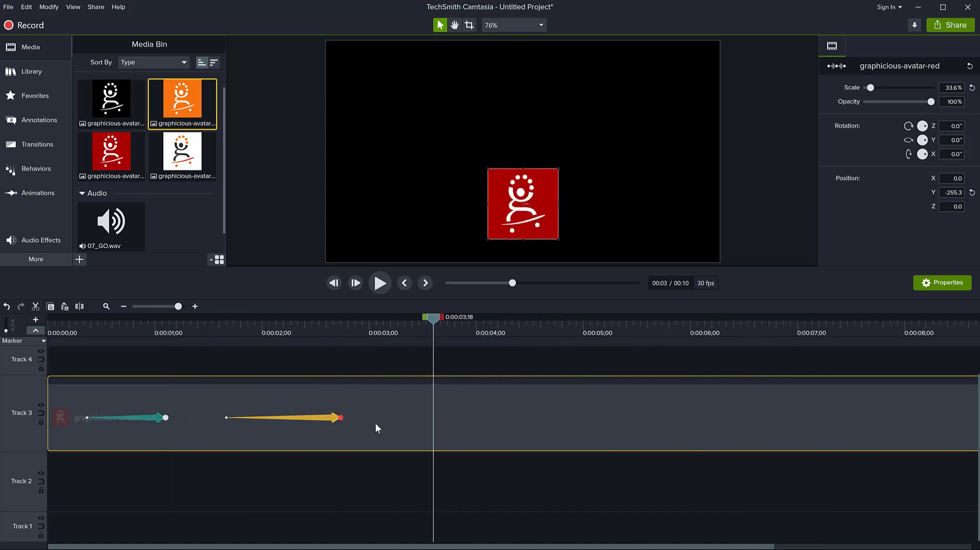
Add a Custom animation to the red clip ending at 0:00:05;29 and move the logo up to Y 280.3 there.
click(34, 193)
drag(113, 76, 688, 419)
mouse_move(687, 320)
mouse_down()
mouse_move(473, 318)
mouse_move(684, 330)
mouse_up()
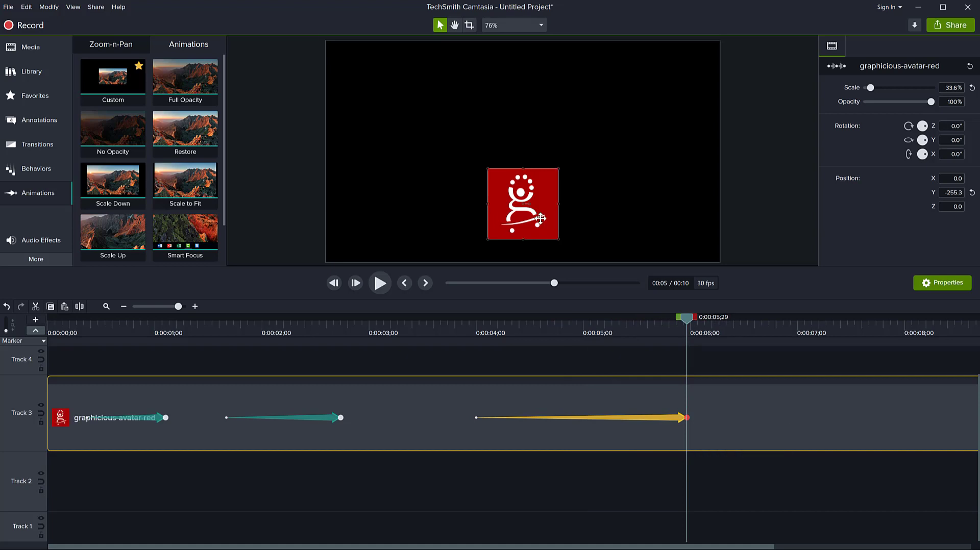
drag(541, 218, 540, 108)
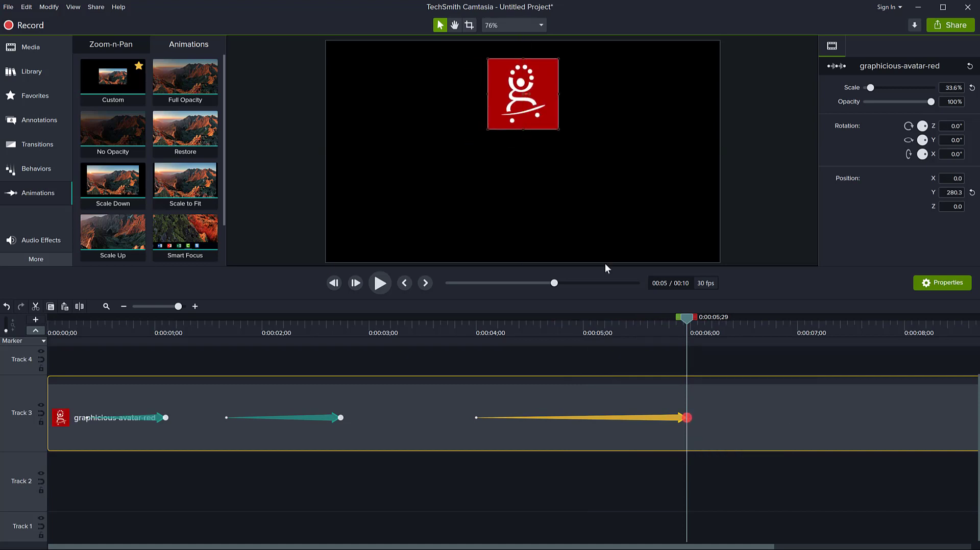
Shorten the red clip's third animation to end at about 0:00:04;29 and place the playhead at 0:00:03;06.
drag(687, 418, 579, 418)
drag(571, 318, 284, 339)
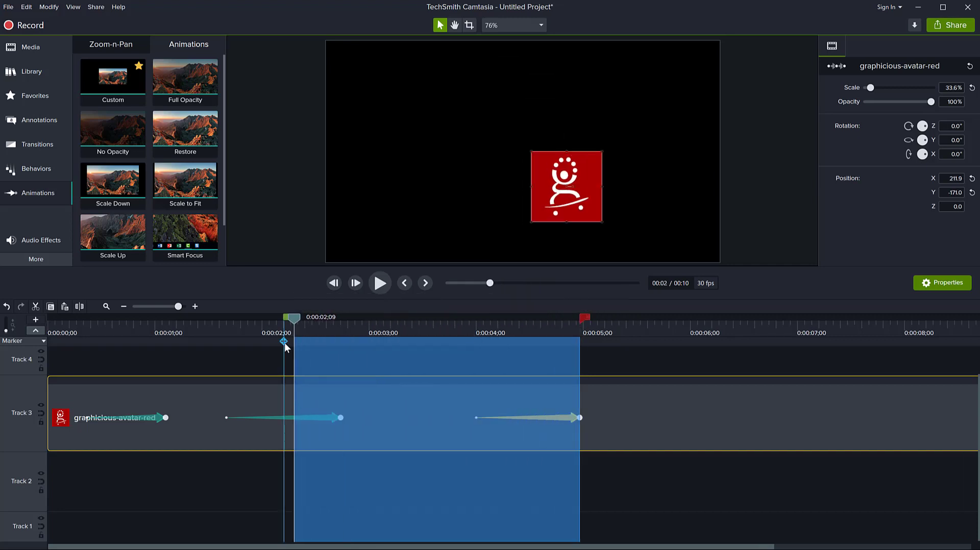
click(390, 321)
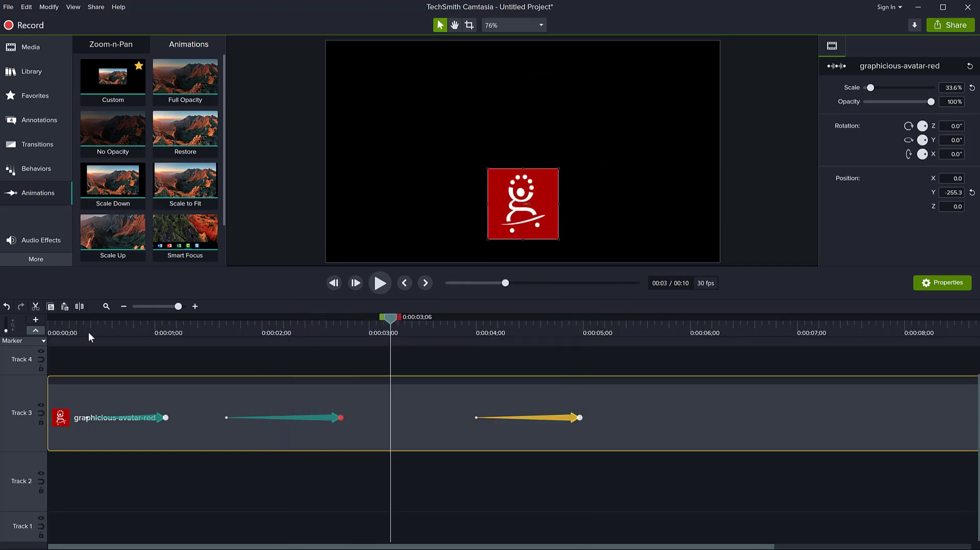
Move the second and third animations earlier to end at about 0:00:02;12 and 0:00:03;22, and play from the start.
drag(305, 418, 269, 418)
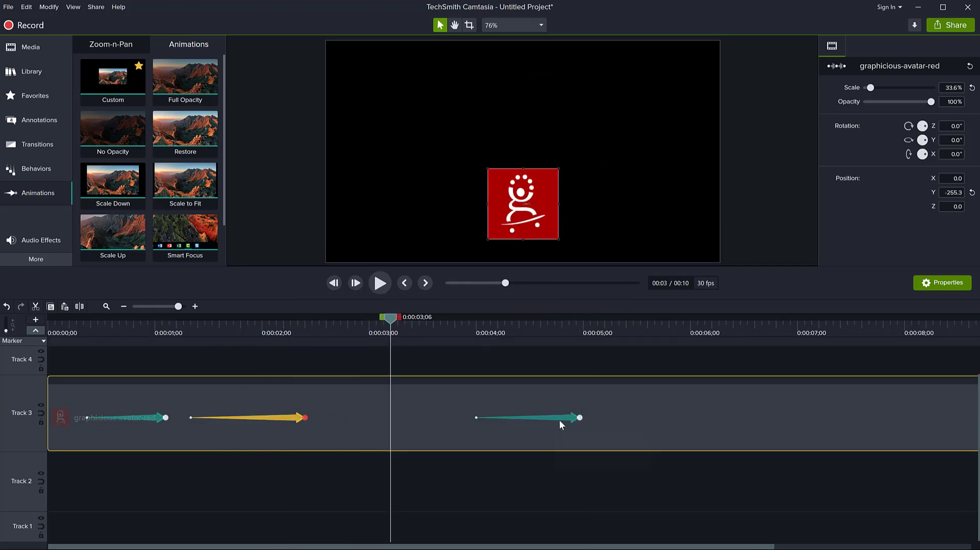
drag(560, 421, 424, 421)
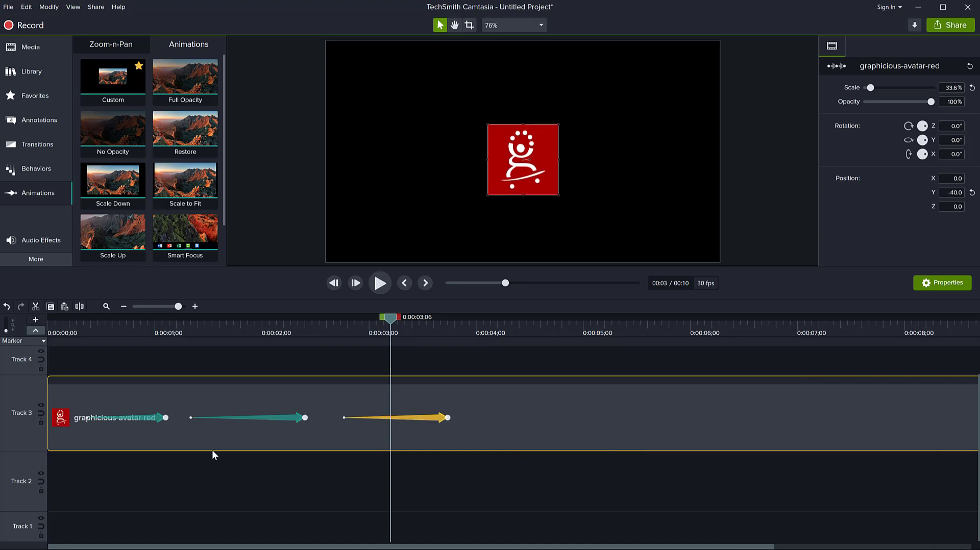
drag(354, 325, 59, 368)
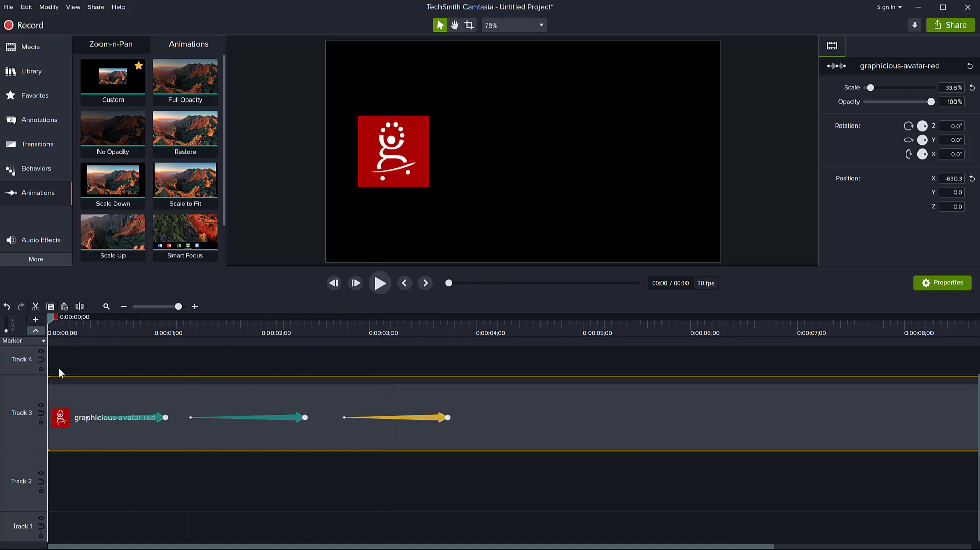
key(space)
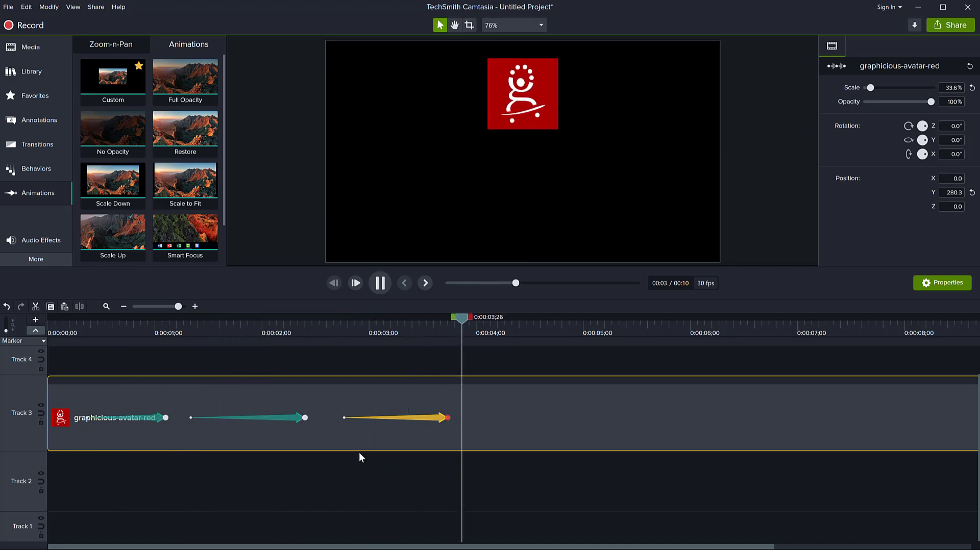
Stop playback and add the orange avatar image to Track 2 and the white avatar image to Track 1, both at the timeline start.
key(space)
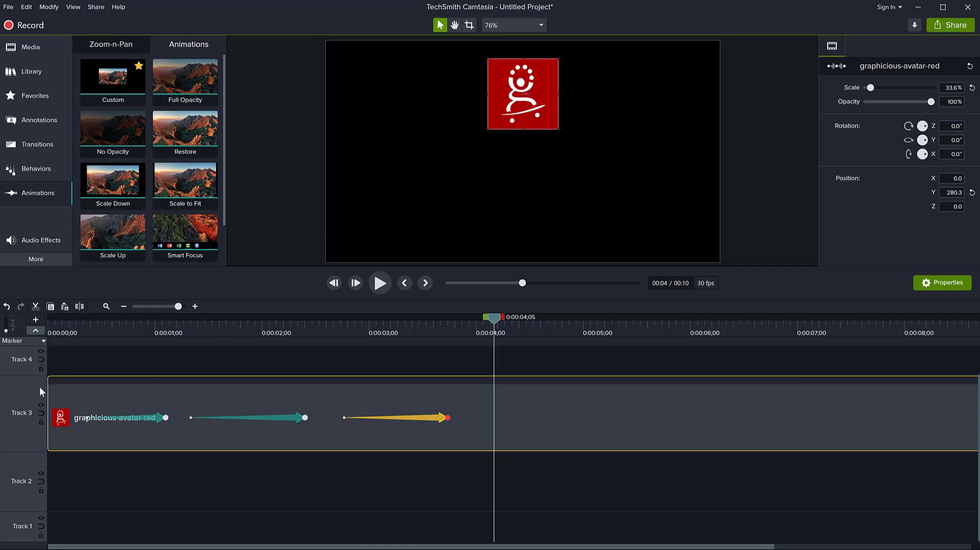
drag(30, 376, 31, 403)
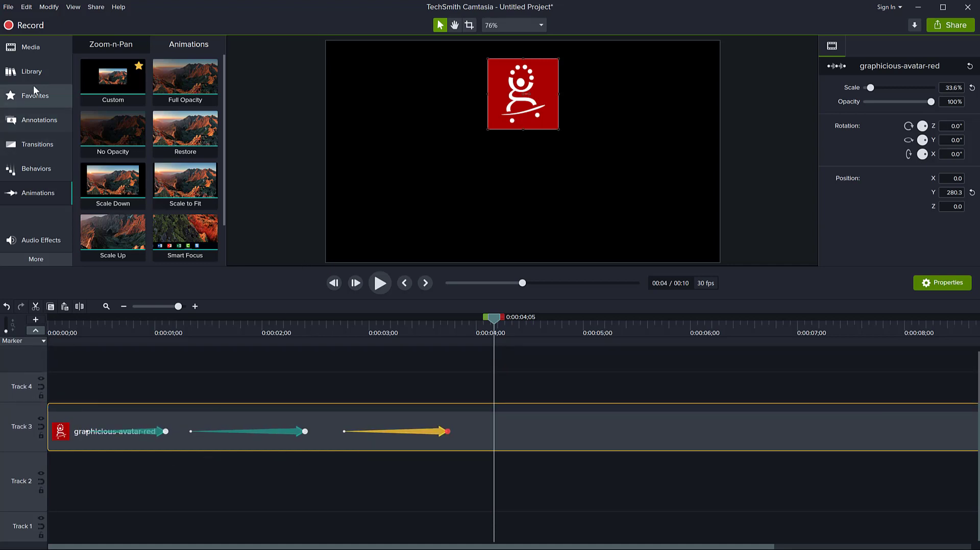
click(31, 47)
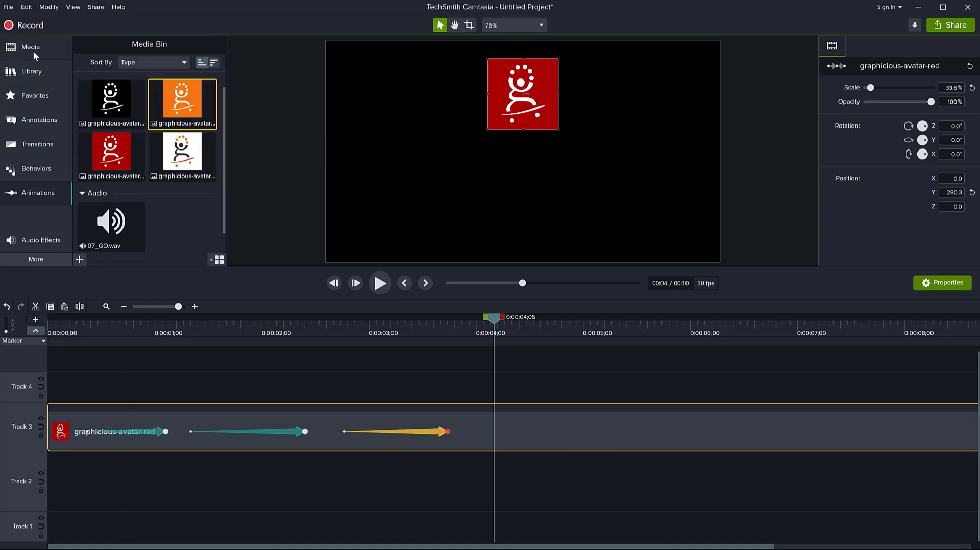
drag(182, 99, 45, 496)
drag(107, 104, 112, 132)
drag(190, 169, 37, 533)
Adjust the heights of Tracks 1 to 3 so the three logo clips have similarly tall rows.
drag(31, 403, 29, 415)
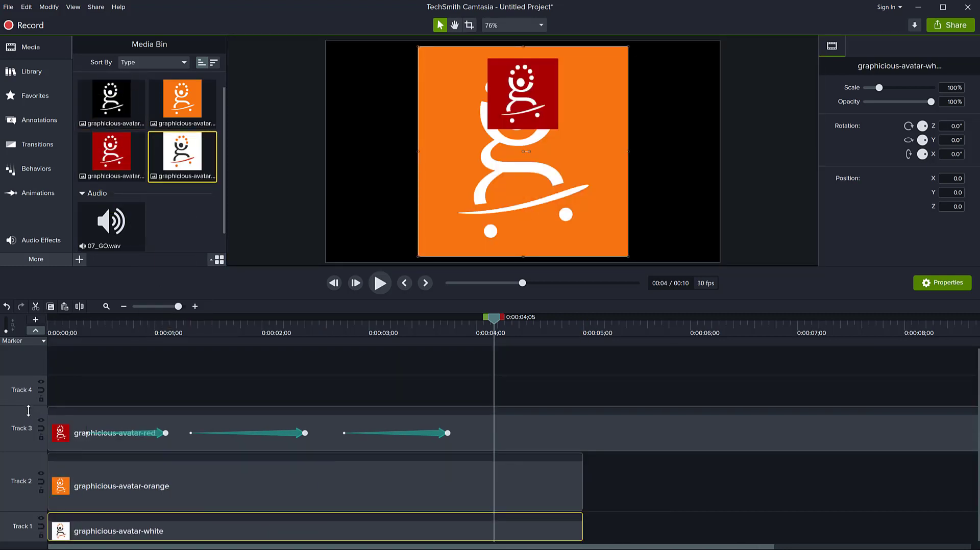
drag(22, 453, 22, 475)
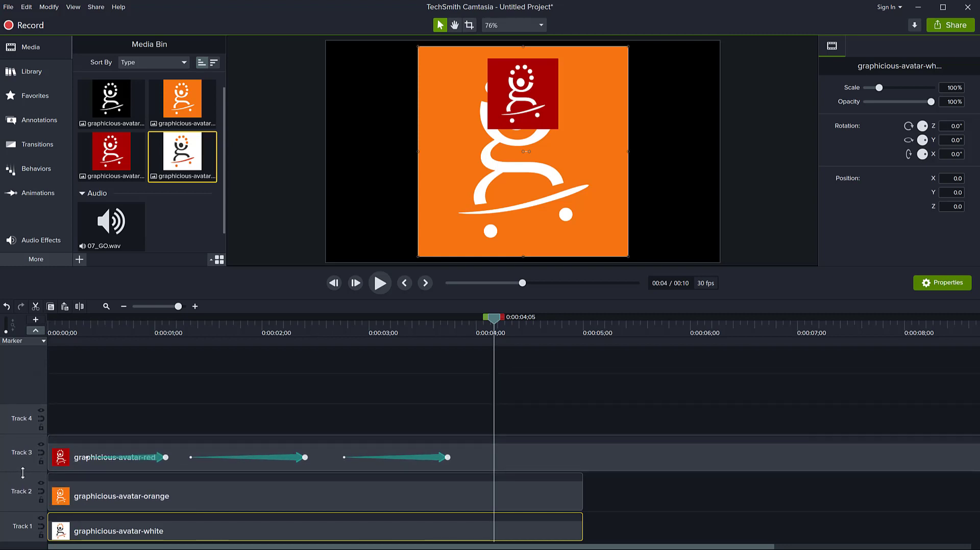
drag(31, 509, 30, 505)
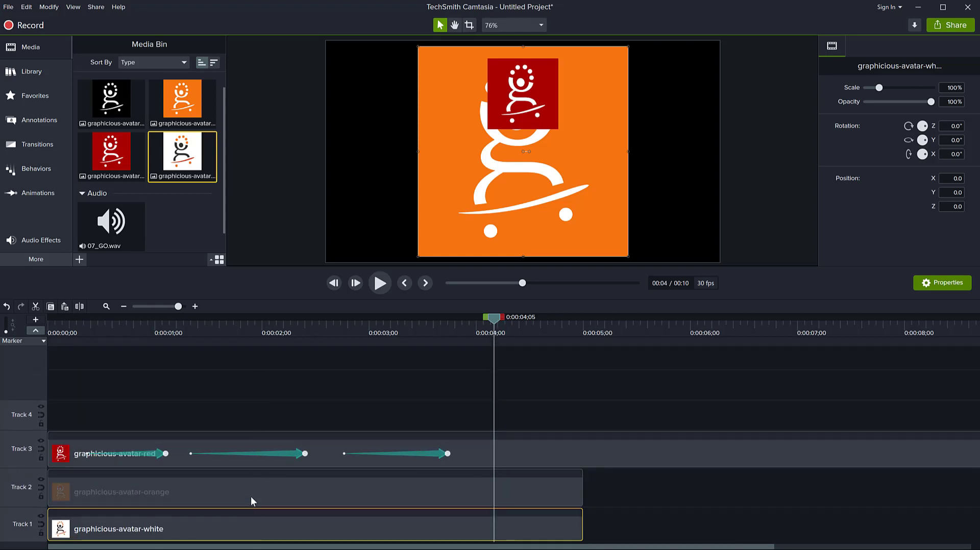
Place the playhead at 0:00:04;10, then hide and show Track 3 to check the images beneath the red logo.
ctrl+click(298, 496)
click(617, 491)
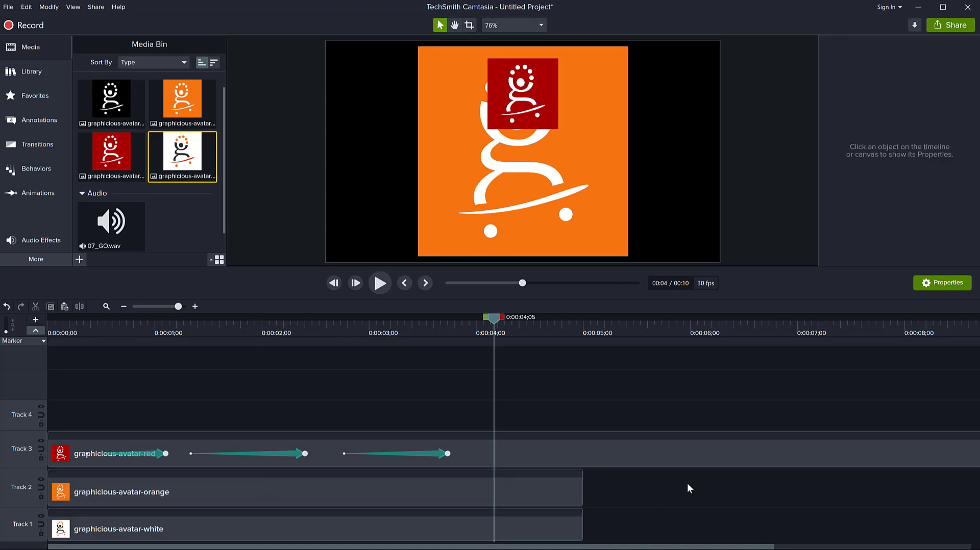
mouse_move(688, 488)
mouse_down()
mouse_move(533, 519)
mouse_move(692, 498)
mouse_up()
click(626, 460)
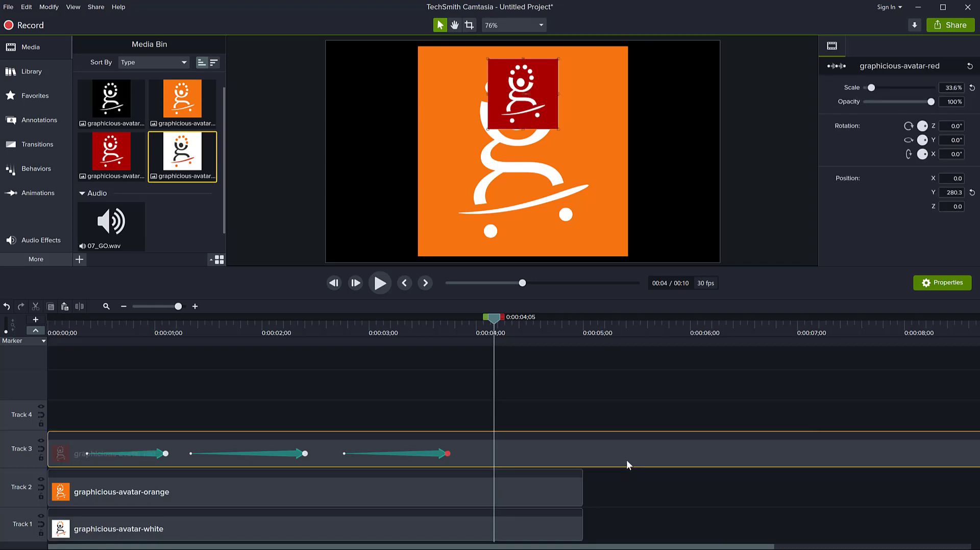
drag(494, 324, 509, 341)
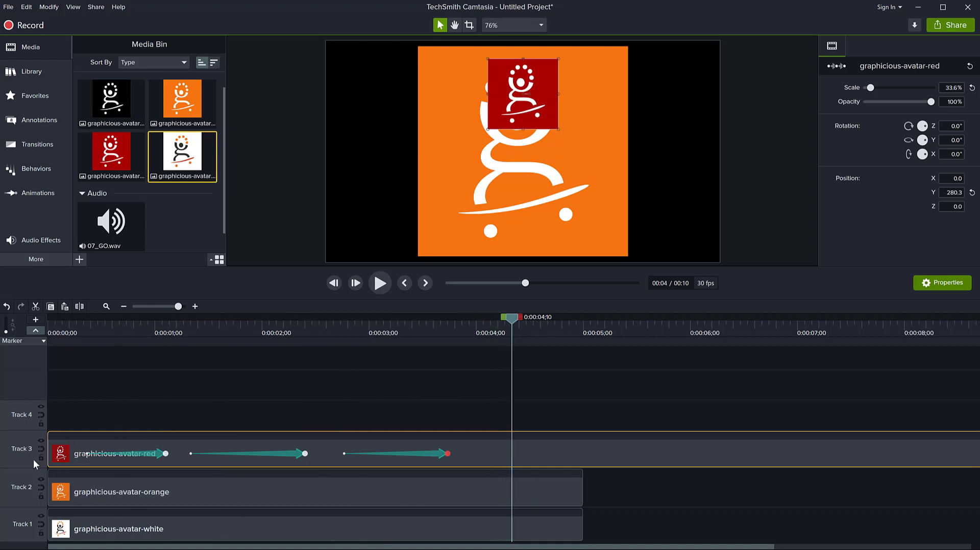
click(41, 440)
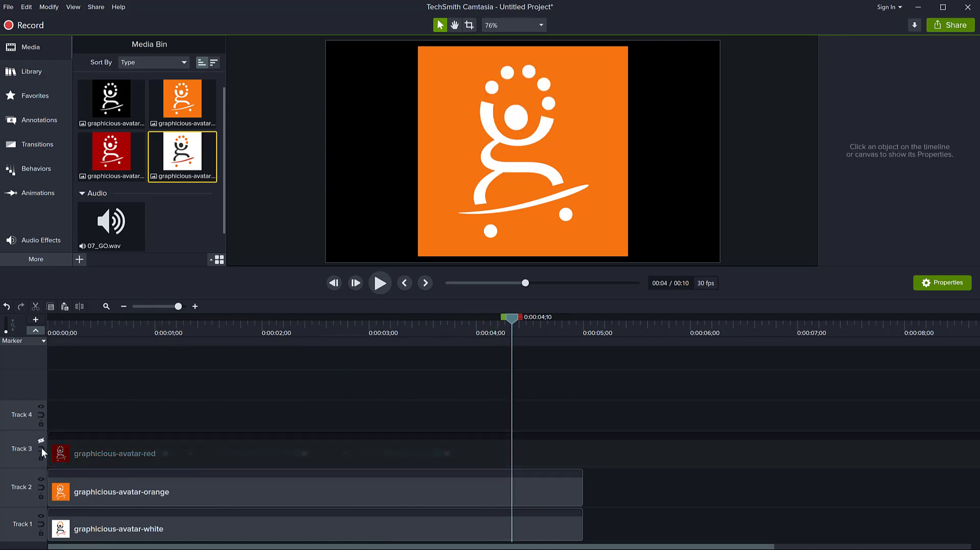
click(44, 476)
click(44, 477)
click(41, 441)
Scale the orange and white images to 33.6% and place them over the red logo's starting position at X -630.3, Y 0.
click(568, 495)
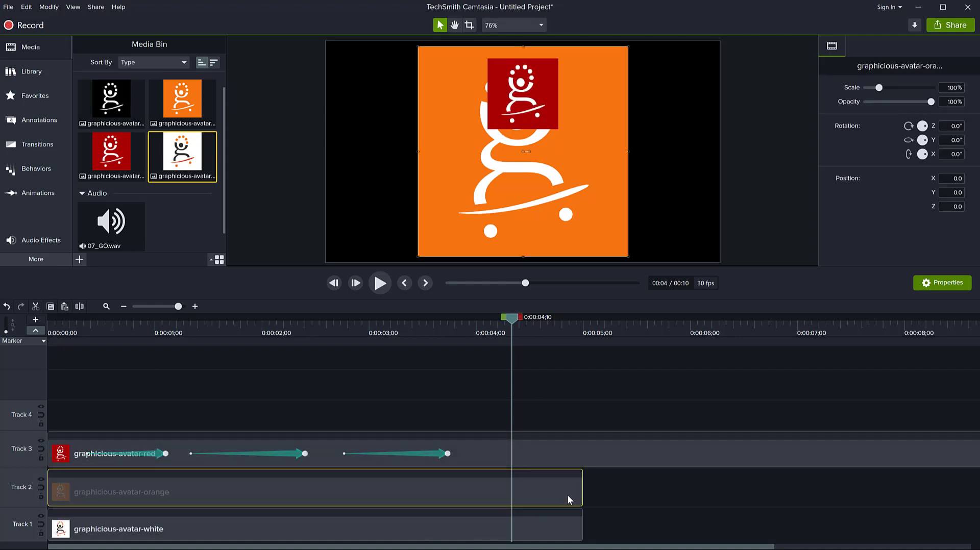
drag(664, 488, 500, 520)
drag(658, 494, 505, 529)
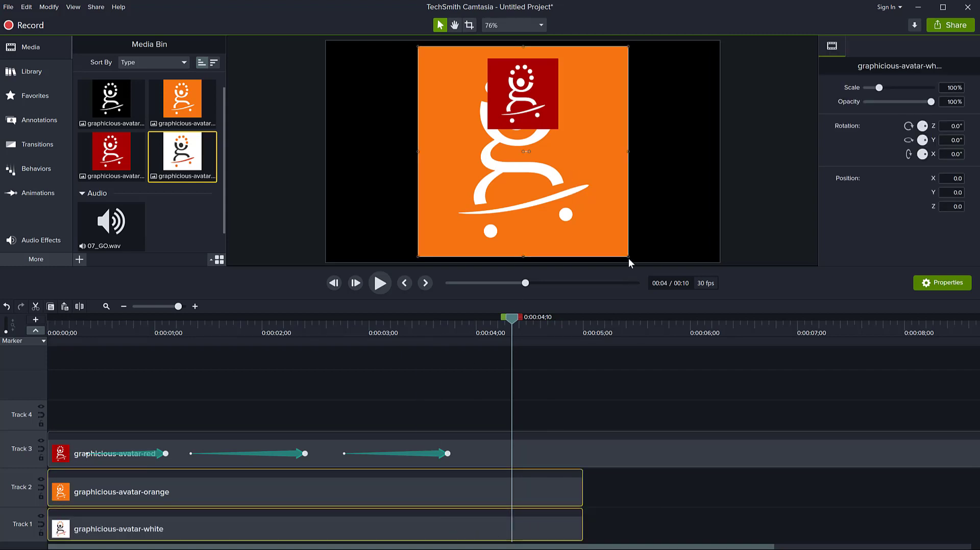
drag(629, 258, 559, 130)
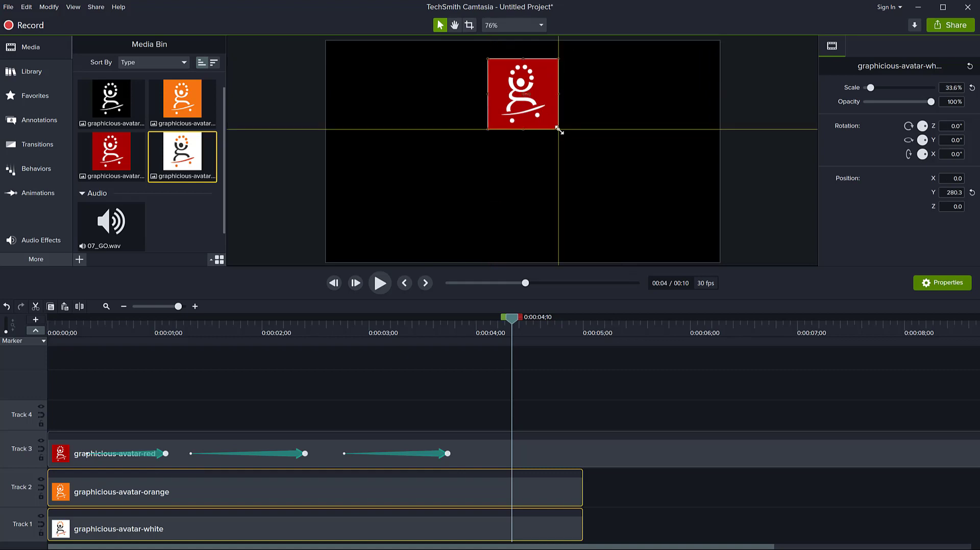
drag(513, 323, 38, 384)
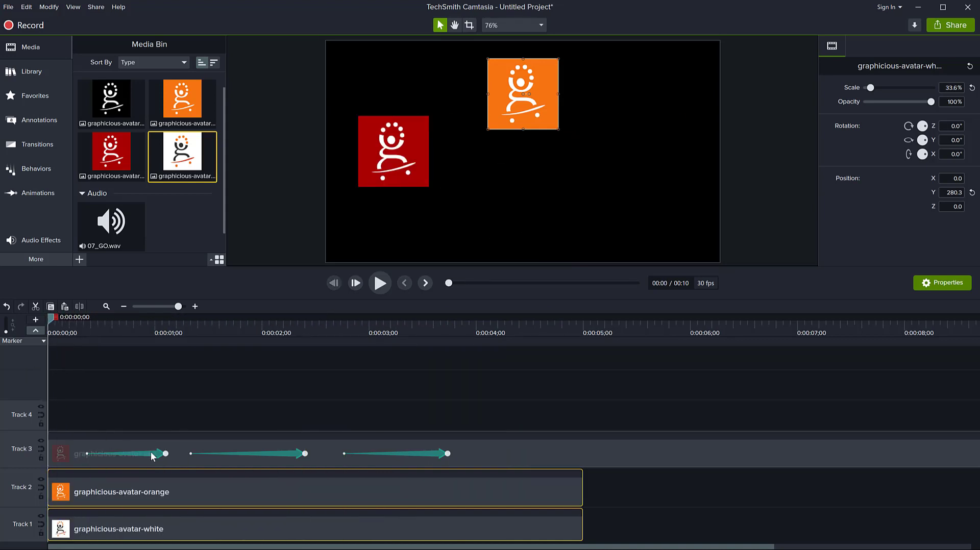
drag(507, 102, 378, 161)
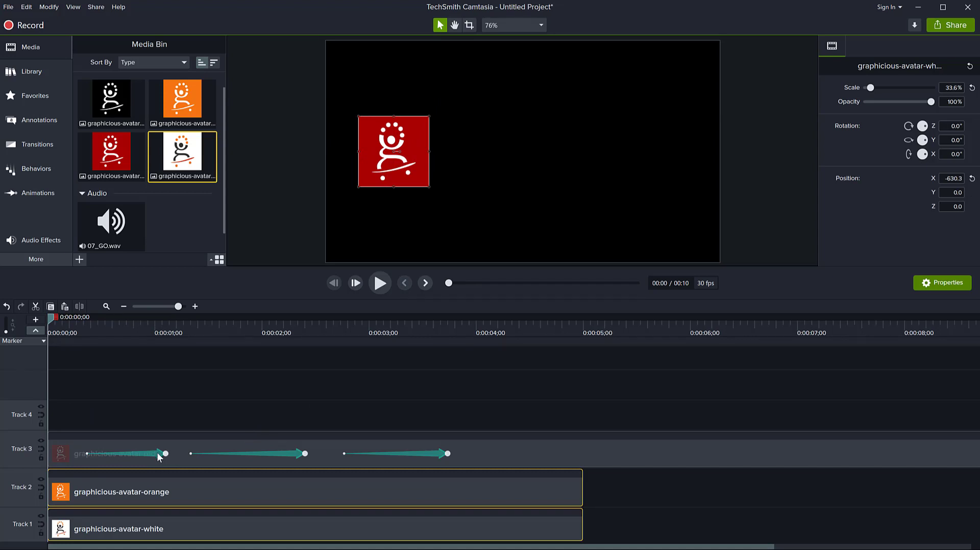
Copy the red clip's three animations and paste them onto both the orange and white clips.
click(160, 454)
ctrl+click(299, 454)
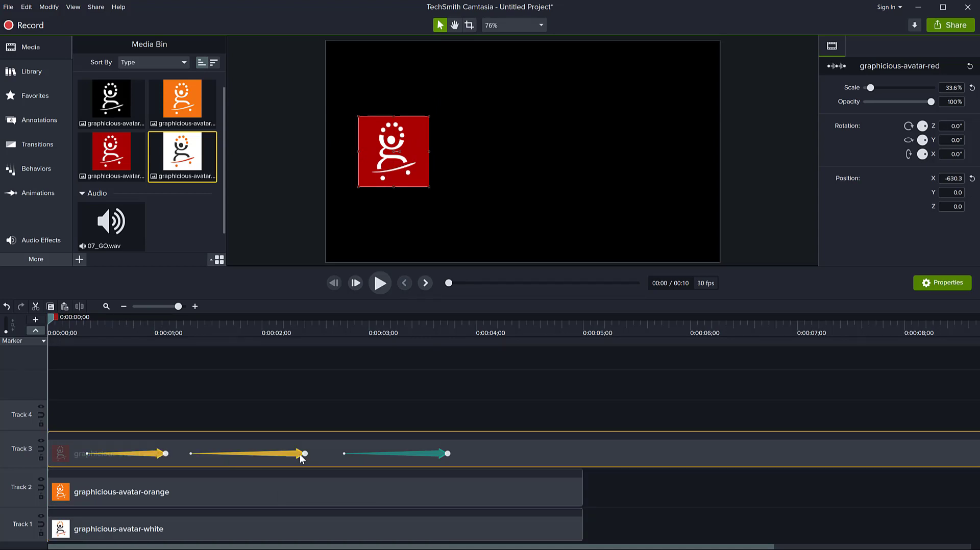
ctrl+click(434, 454)
right_click(437, 452)
click(454, 468)
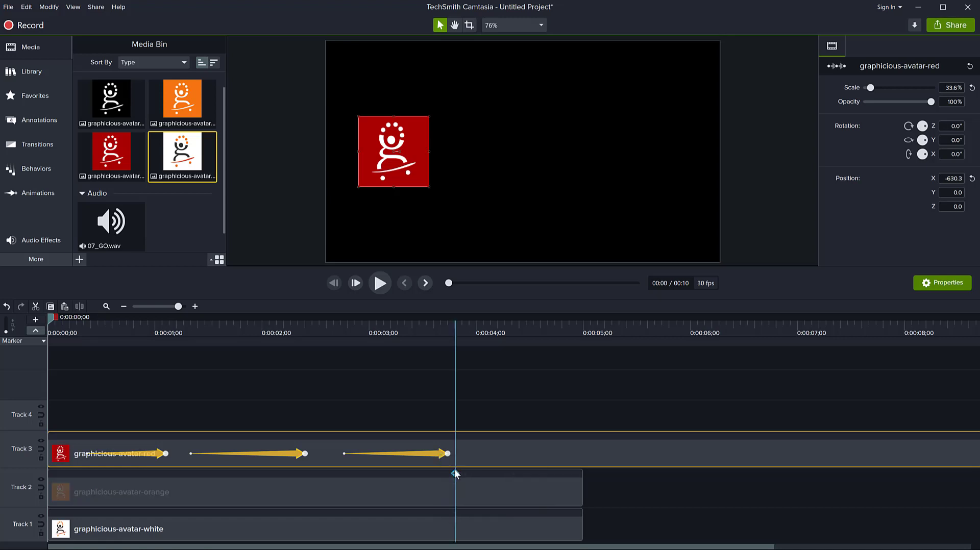
click(213, 492)
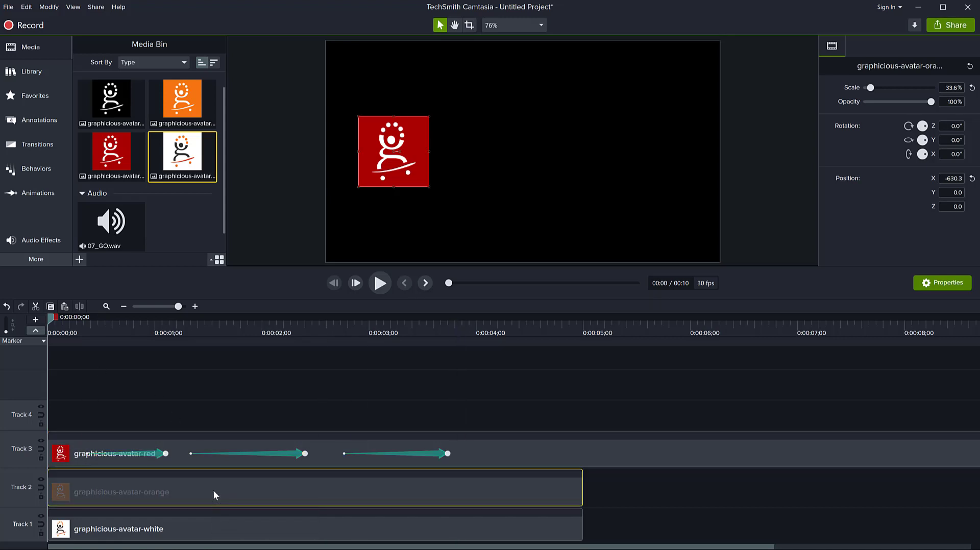
ctrl+click(209, 529)
right_click(237, 493)
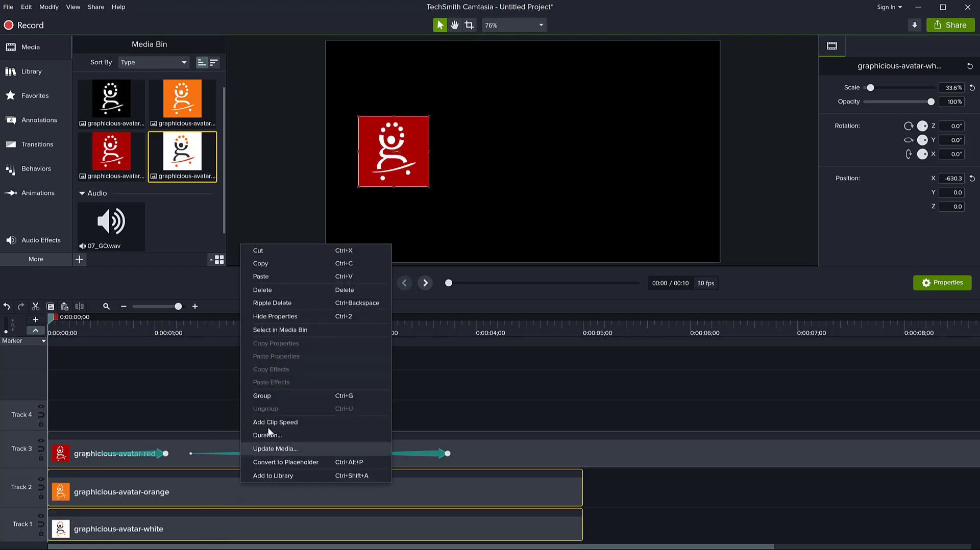
click(268, 279)
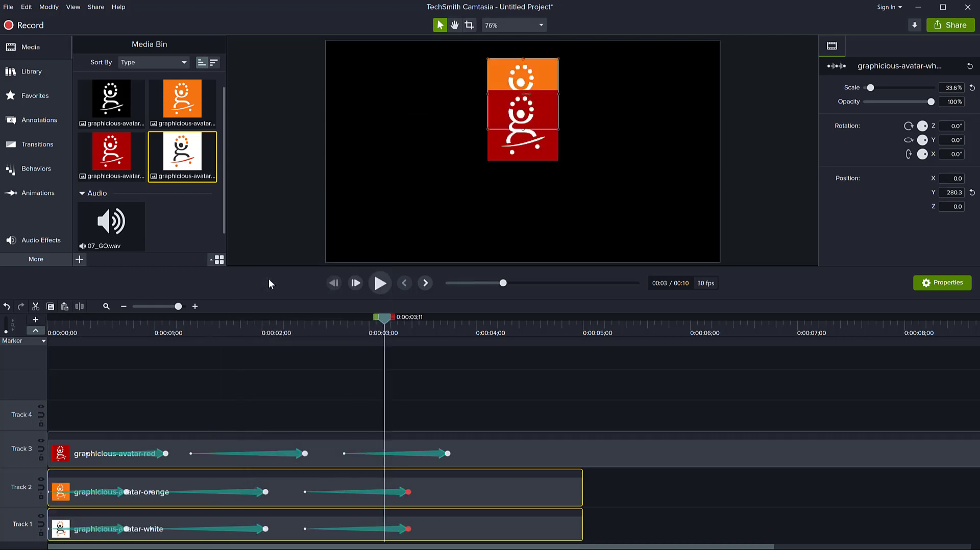
Move all pasted animations on the orange and white clips later to align with the red clip's, the last ending at about 0:00:03;22.
click(383, 491)
ctrl+click(252, 491)
ctrl+click(114, 493)
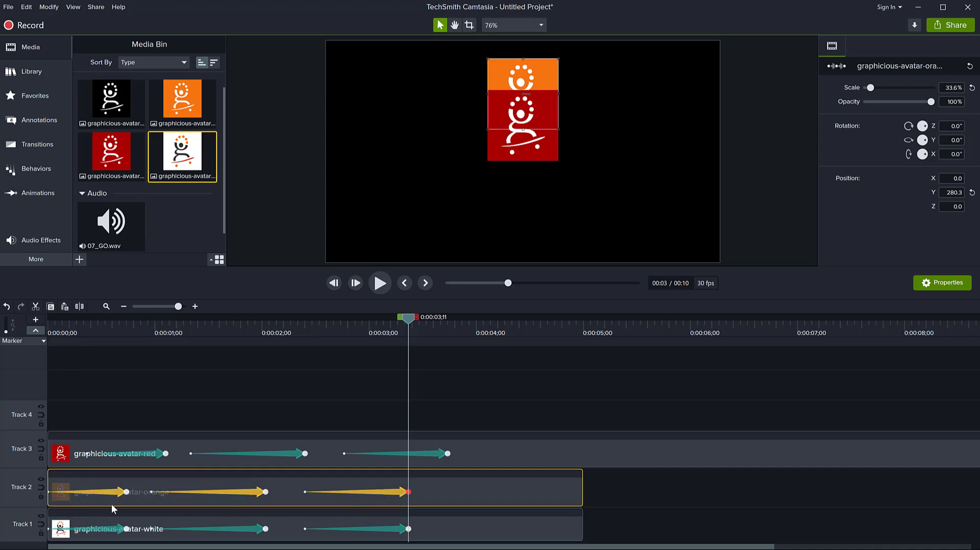
ctrl+click(112, 528)
ctrl+click(393, 529)
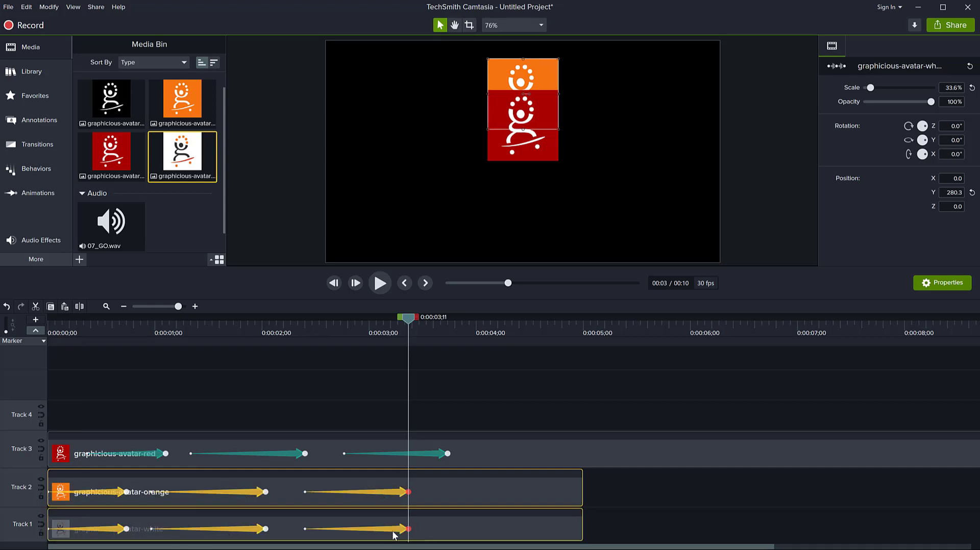
drag(111, 492, 160, 493)
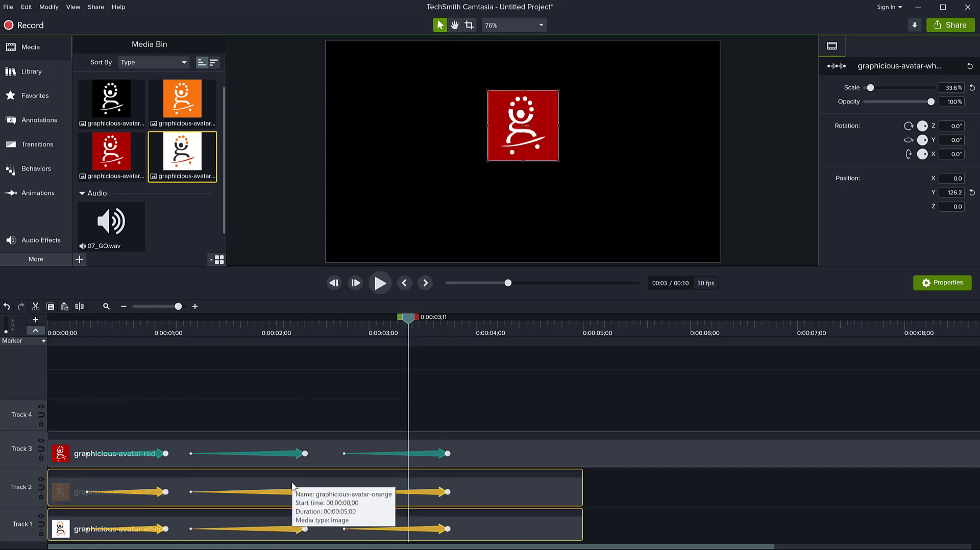
Extend the orange and white clips to a duration of 0:00:07;23 and return the playhead to 0:00:00;04.
drag(582, 503, 879, 497)
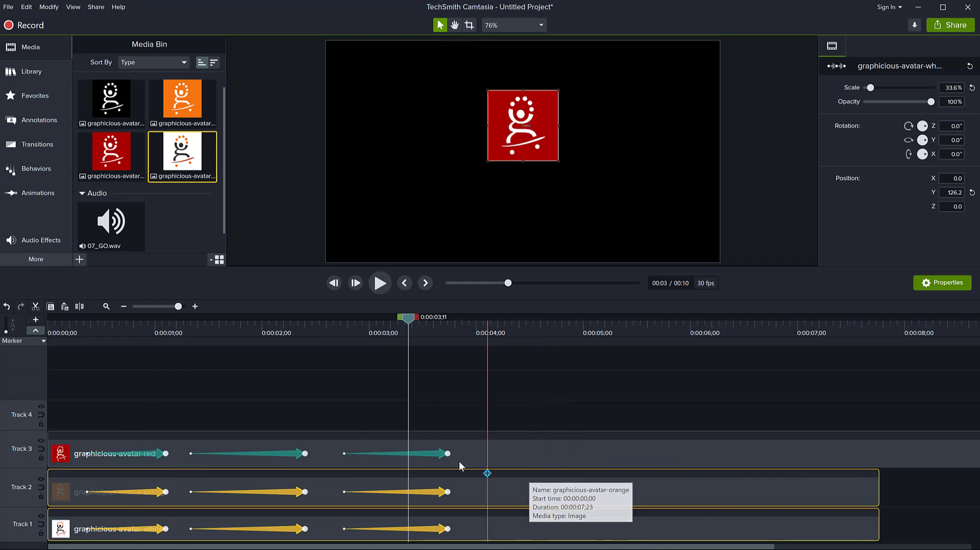
click(170, 406)
click(322, 325)
drag(247, 335, 60, 389)
Stagger the clips by starting orange at 0:00:00;08 and white at about 0:00:00;19, and play the sequence from the start.
click(561, 500)
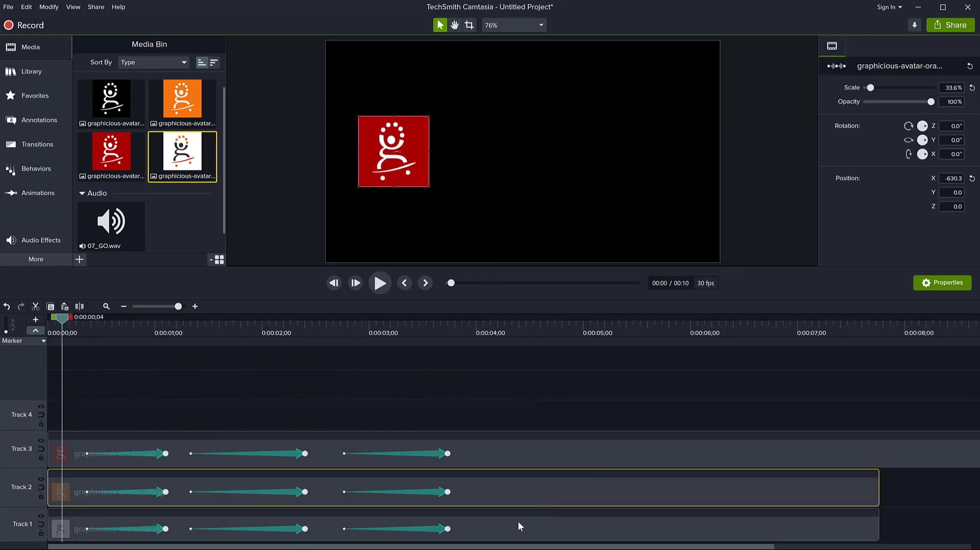
ctrl+click(508, 529)
click(489, 463)
drag(498, 491, 516, 491)
drag(518, 532, 580, 537)
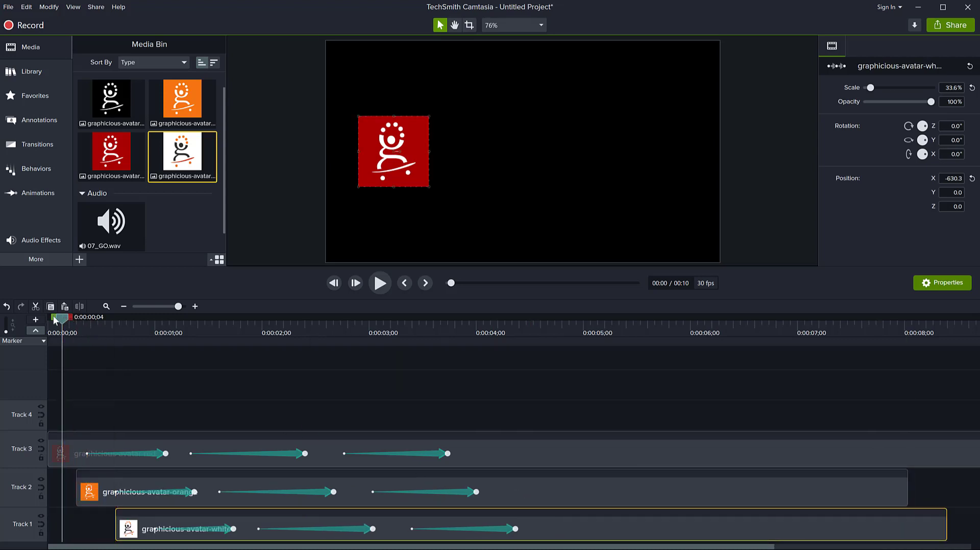
drag(55, 320, 48, 320)
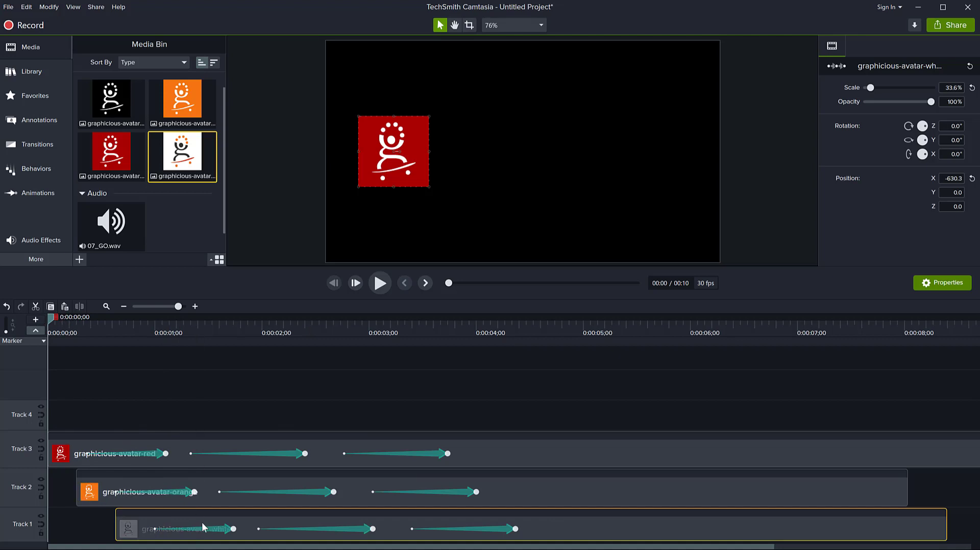
key(space)
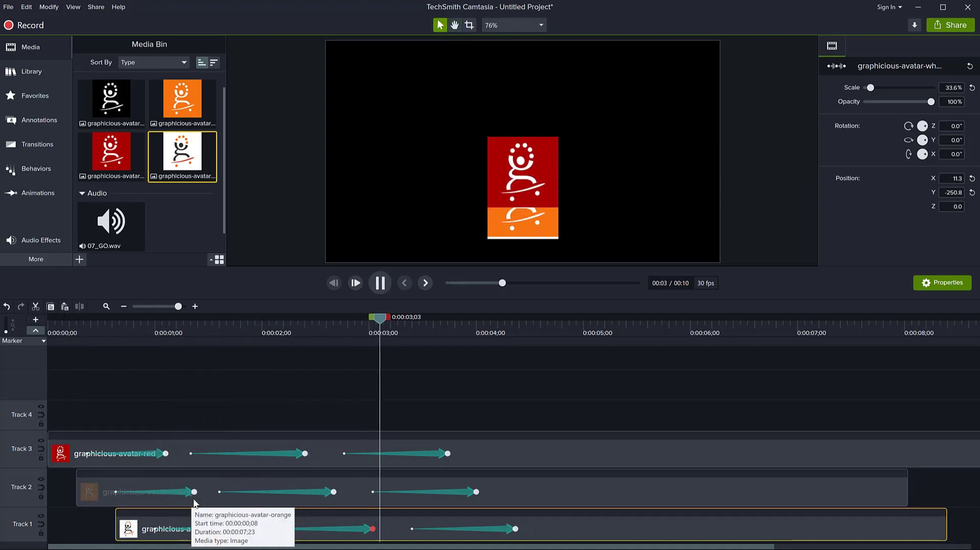
key(space)
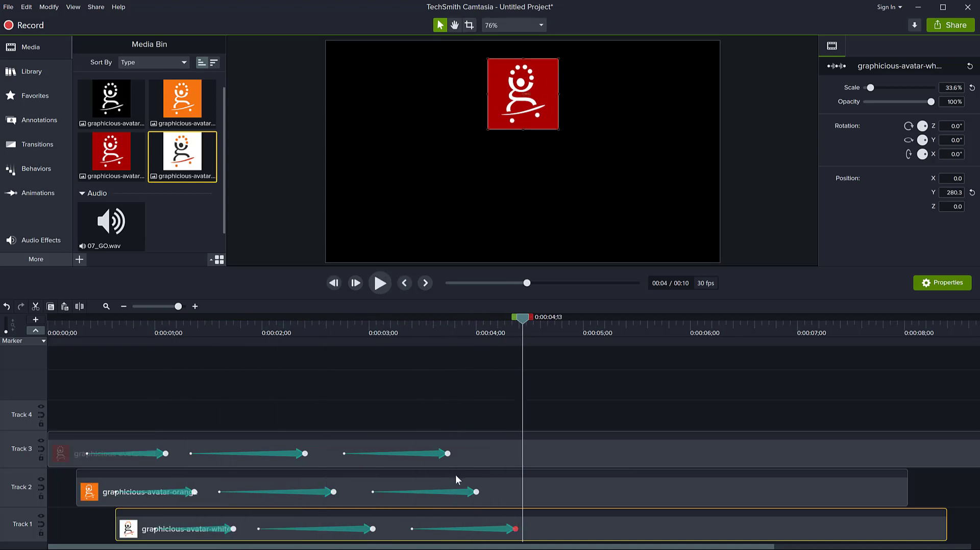
Move the orange and white clips back to the start of the timeline.
ctrl+click(587, 495)
drag(597, 498, 577, 495)
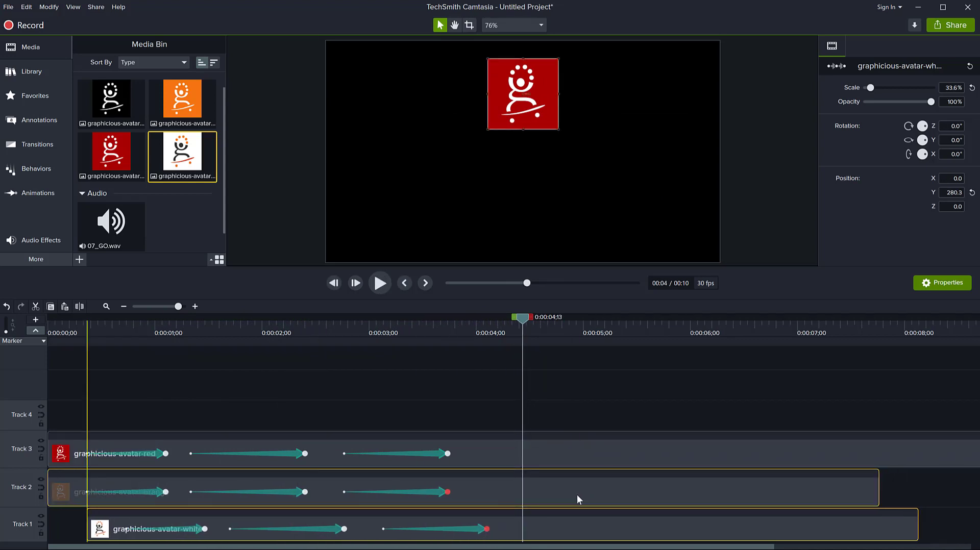
click(584, 530)
drag(588, 528, 553, 528)
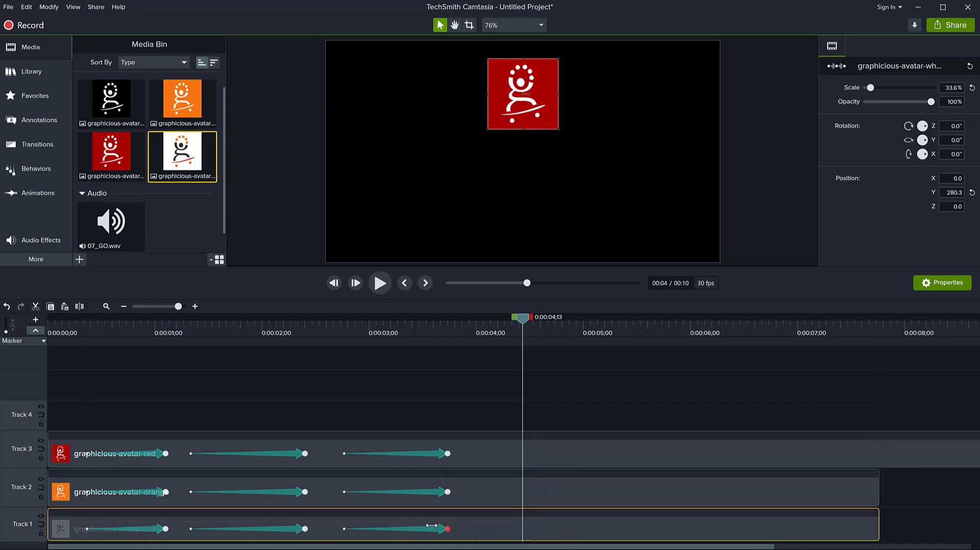
Shift the orange clip's three animations later so the last ends at about 0:00:04;03, and the white clip's to end at about 0:00:04;14.
click(428, 492)
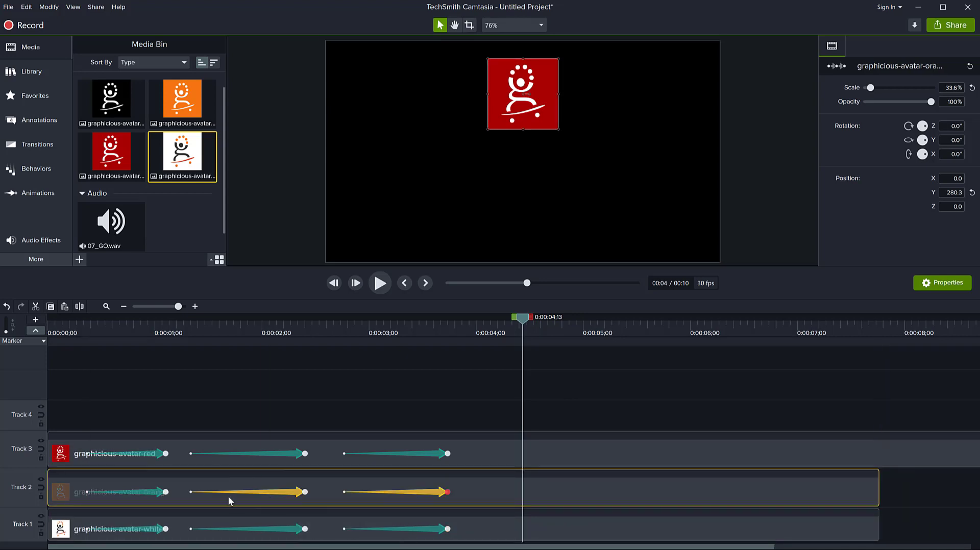
drag(153, 494, 201, 499)
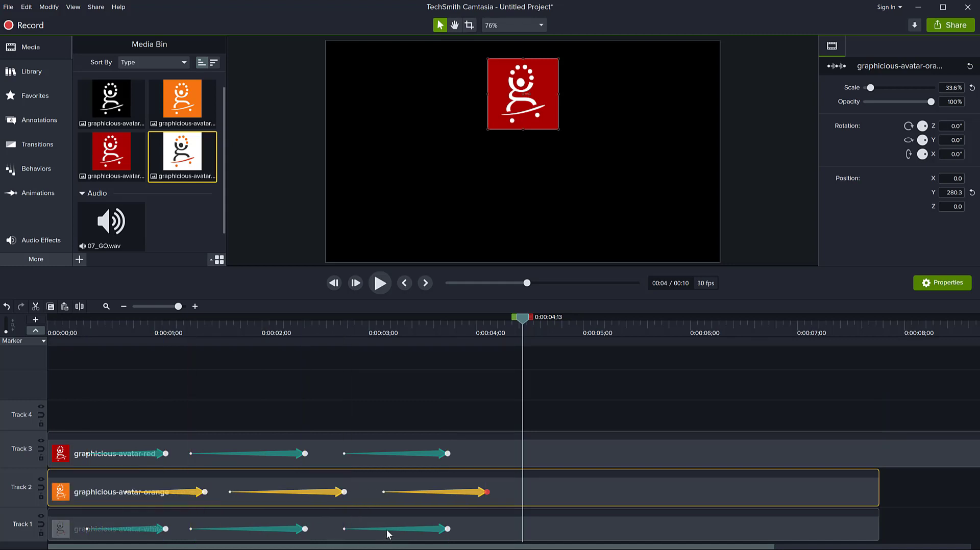
click(386, 530)
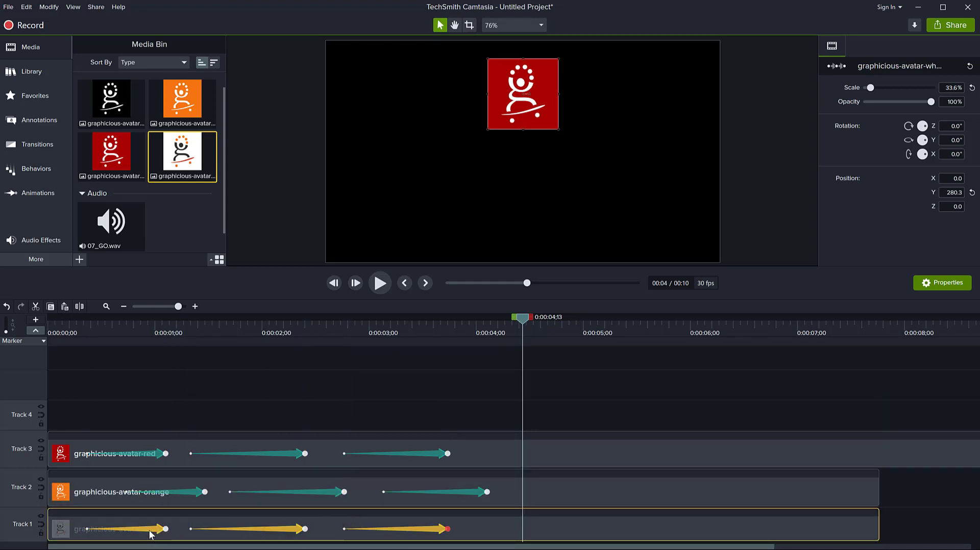
drag(151, 535, 229, 535)
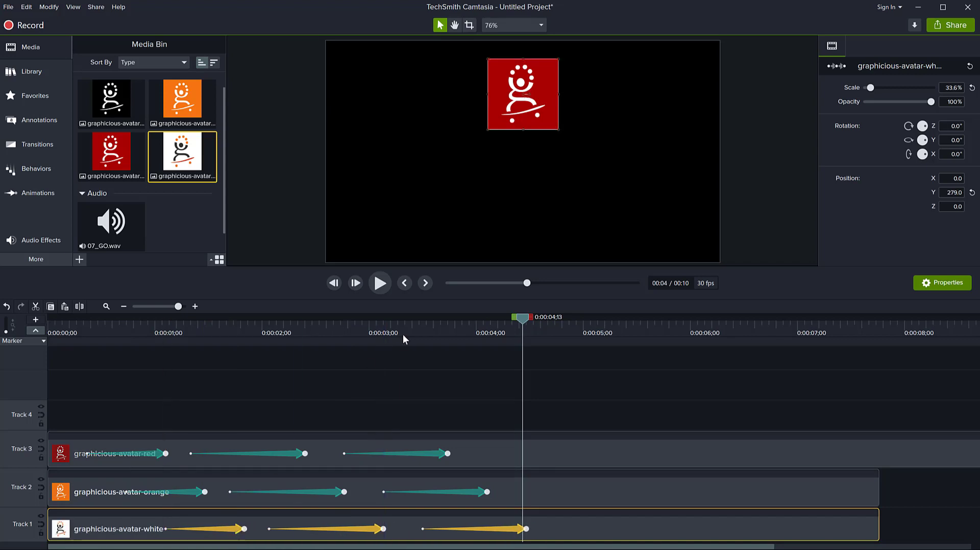
Play the staggered animation sequence from the start of the timeline and stop after the last movement.
drag(522, 322, 49, 321)
key(space)
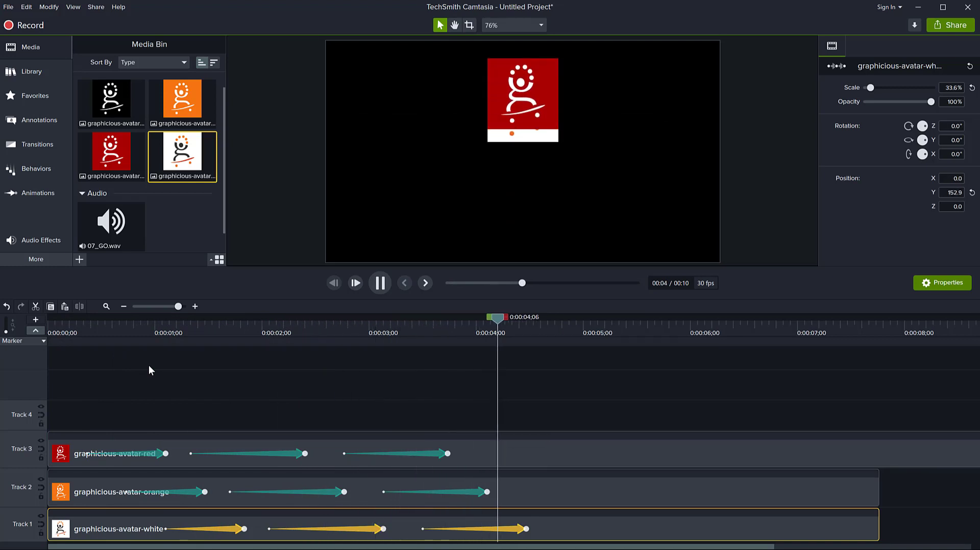
key(space)
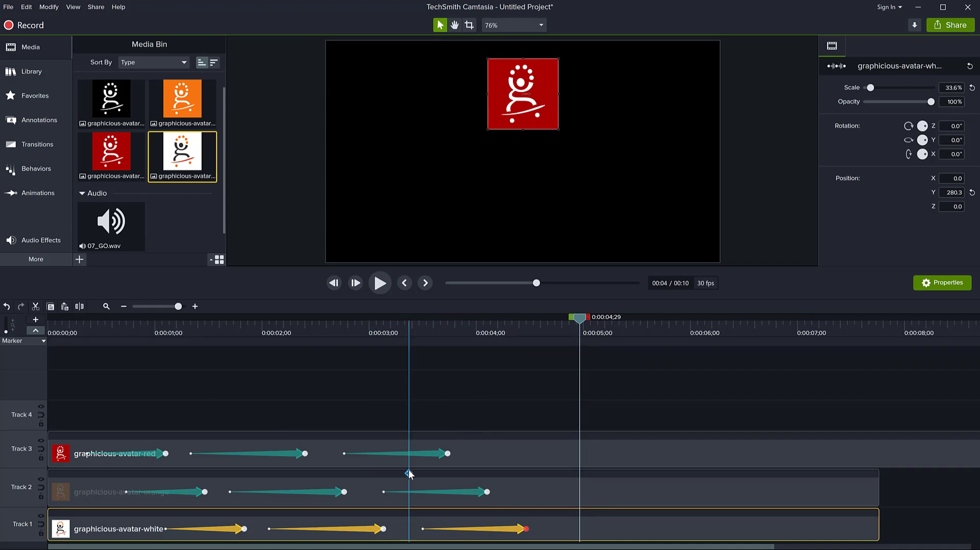
Shorten the third animation on all three clips together, so the orange clip's ends at 0:00:03;20.
click(427, 453)
ctrl+click(461, 492)
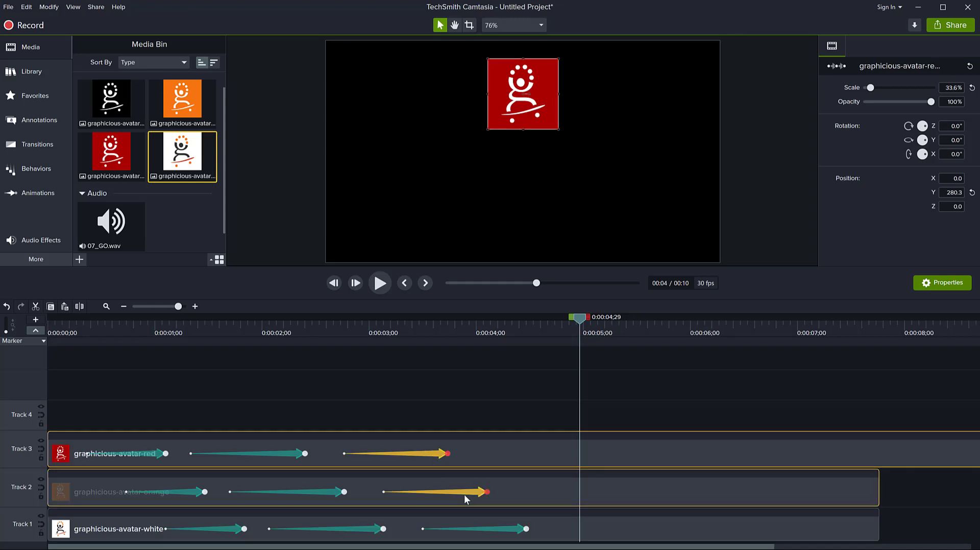
ctrl+click(497, 529)
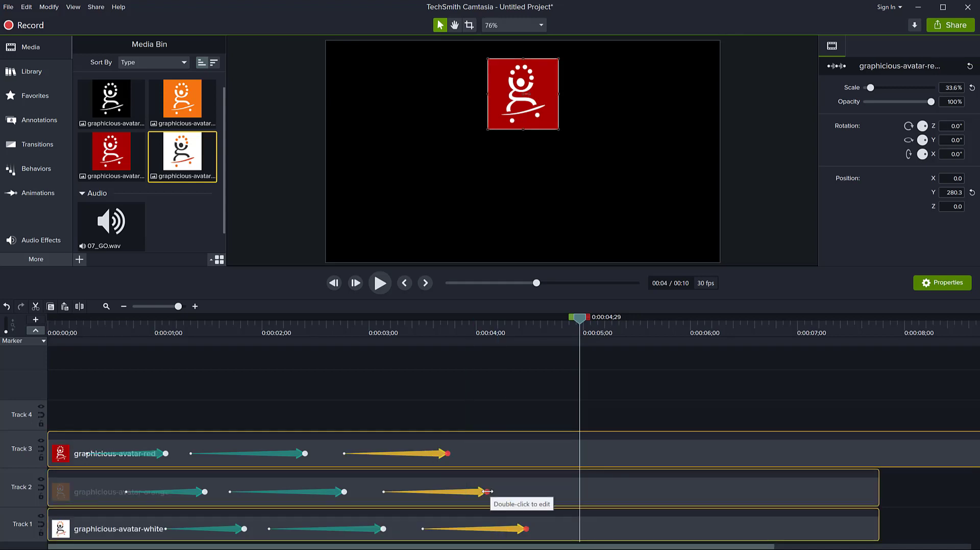
drag(486, 492, 440, 491)
Shorten the second animation on the red, orange and white clips together, so the orange one ends at 0:00:02;11.
click(298, 452)
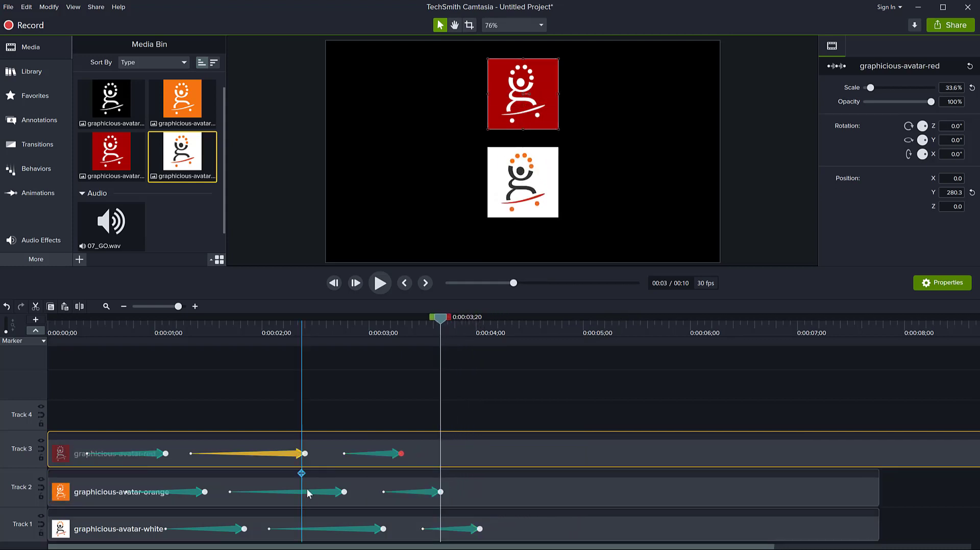
ctrl+click(322, 491)
ctrl+click(345, 530)
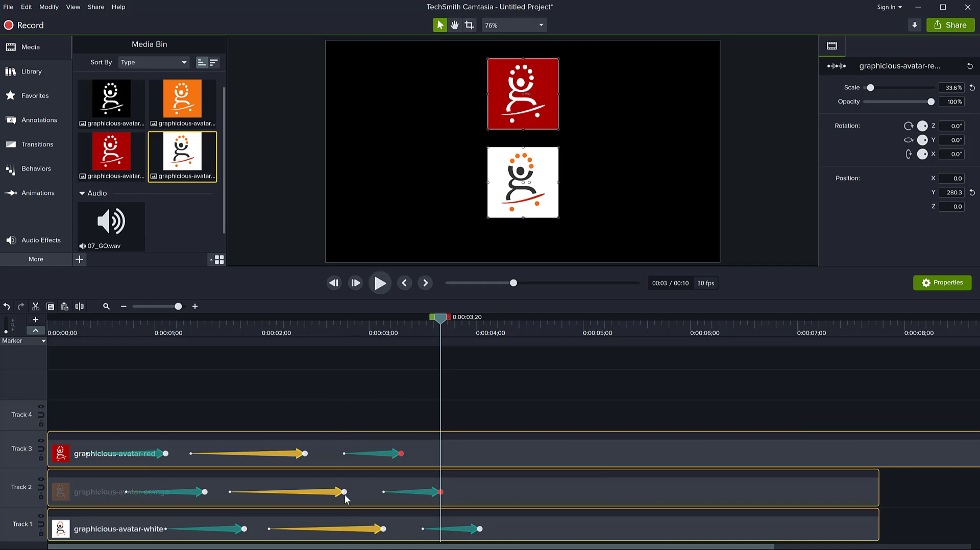
drag(344, 494, 300, 495)
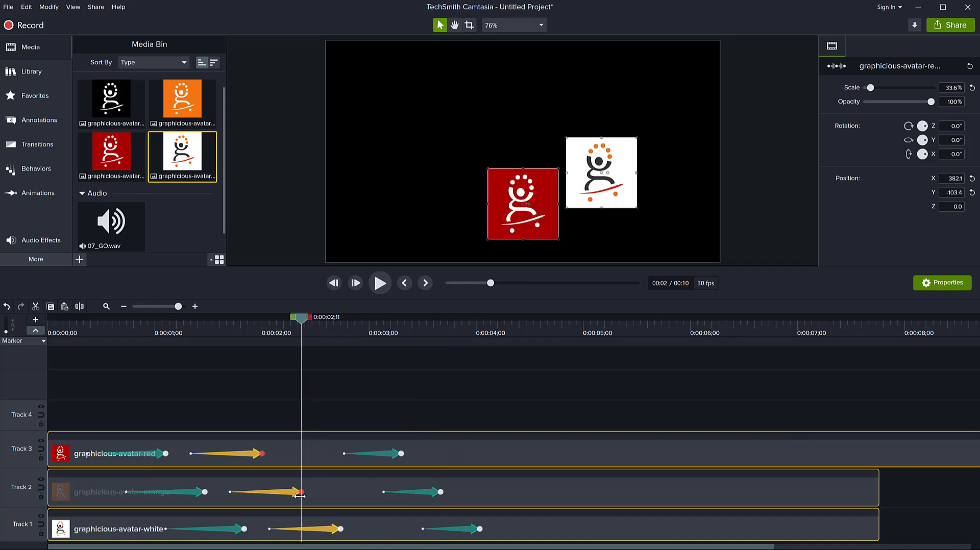
Shorten the first animation on all three clips together, so the orange one ends at 0:00:01;03.
click(194, 492)
ctrl+click(148, 454)
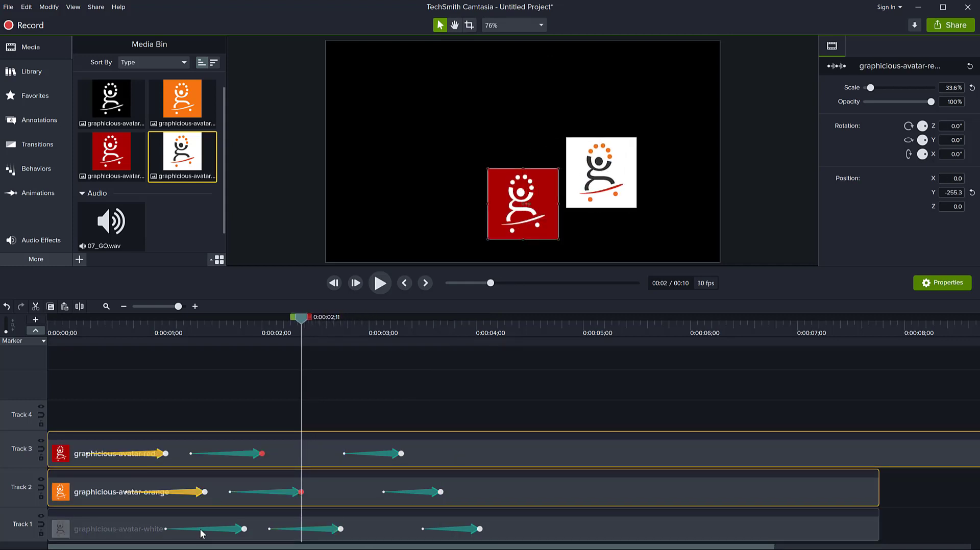
ctrl+click(200, 529)
drag(205, 492, 165, 492)
Move the second animations of all three clips earlier together, so the red one starts at about 0:00:01;03.
click(253, 453)
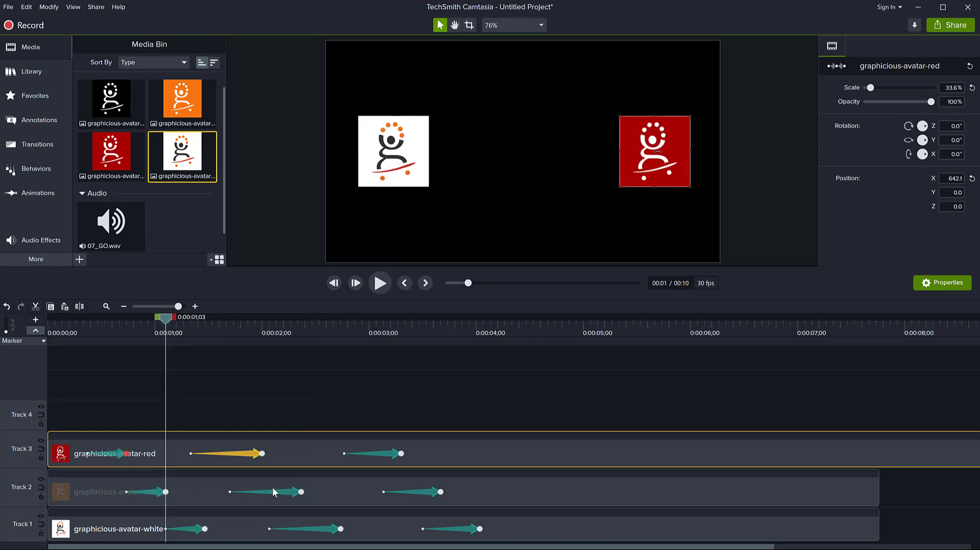
ctrl+click(272, 491)
ctrl+click(323, 533)
drag(329, 533, 307, 529)
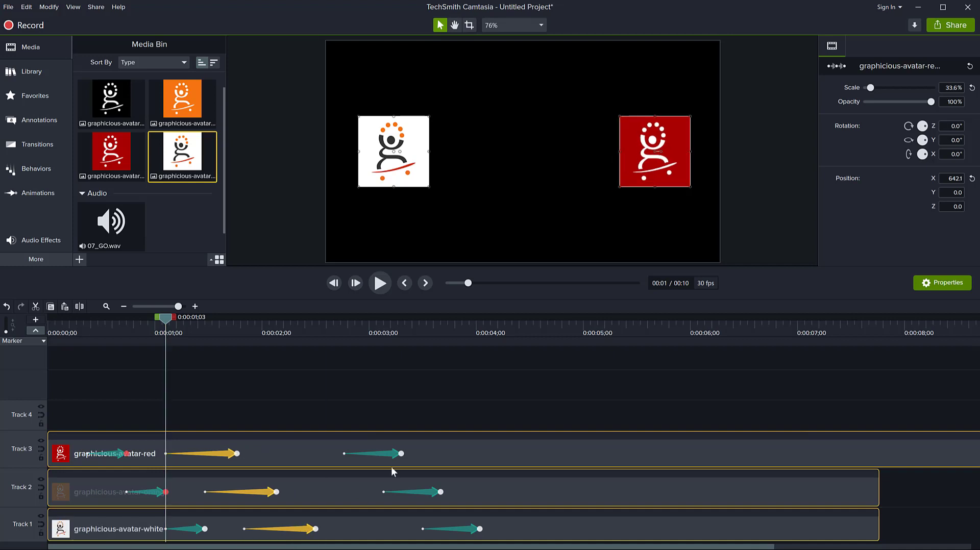
Move the third animations of all three clips earlier together, so the red one starts at about 0:00:02;03.
click(395, 453)
ctrl+click(427, 493)
ctrl+click(453, 531)
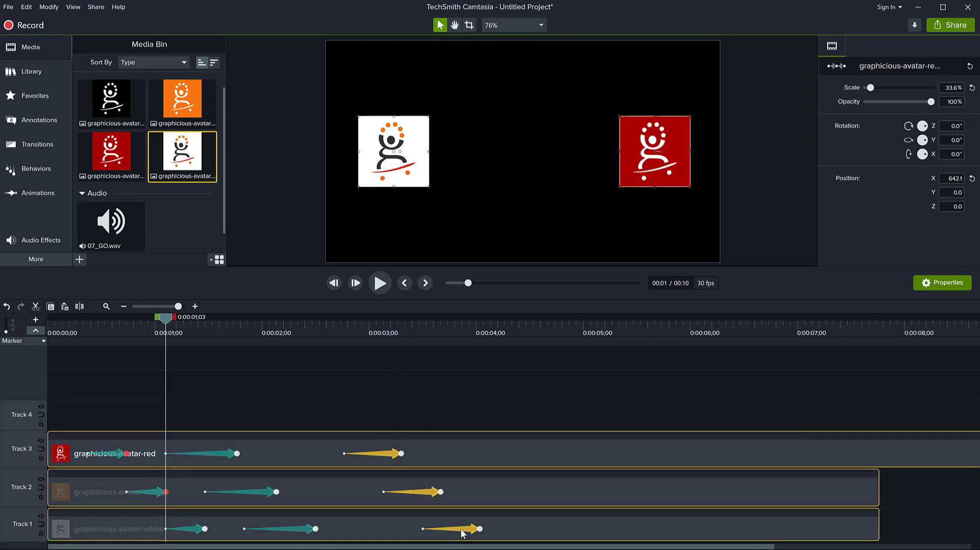
drag(463, 531, 394, 526)
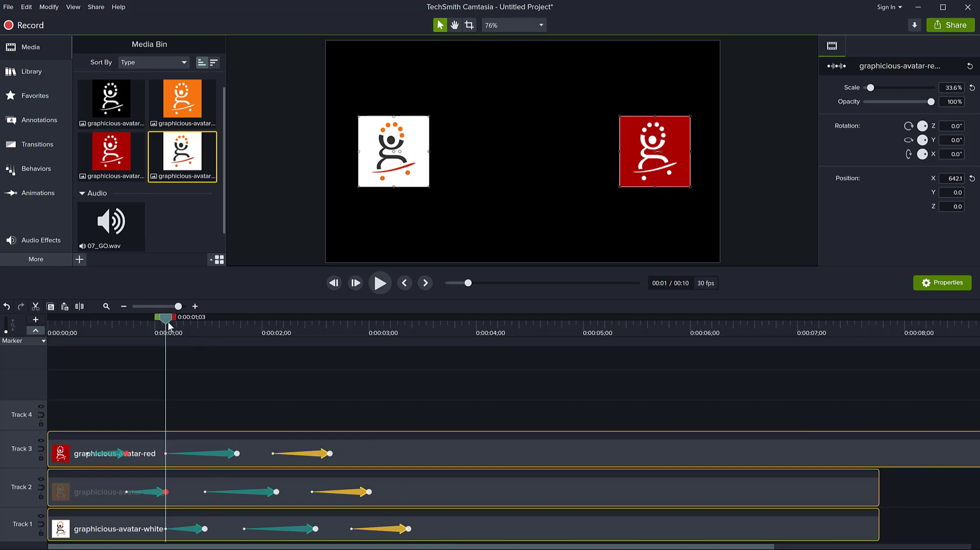
Play the sped-up sequence from the start, stop it after the last movement and clear the selection.
drag(166, 321, 23, 328)
click(379, 284)
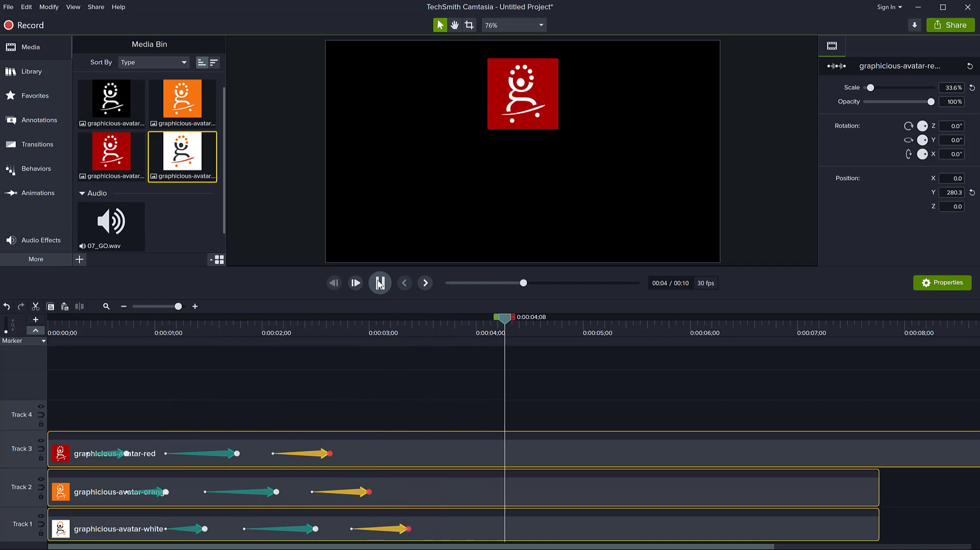
click(380, 284)
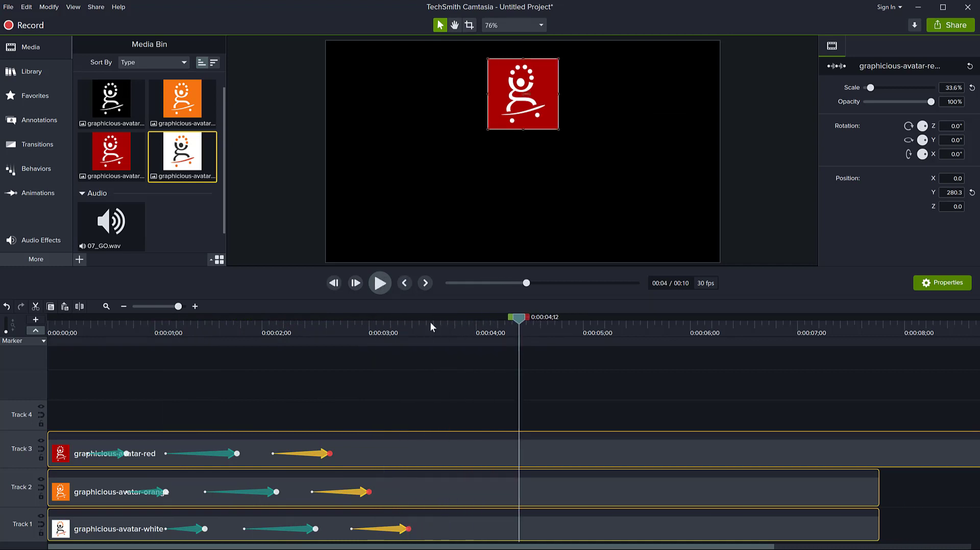
click(580, 393)
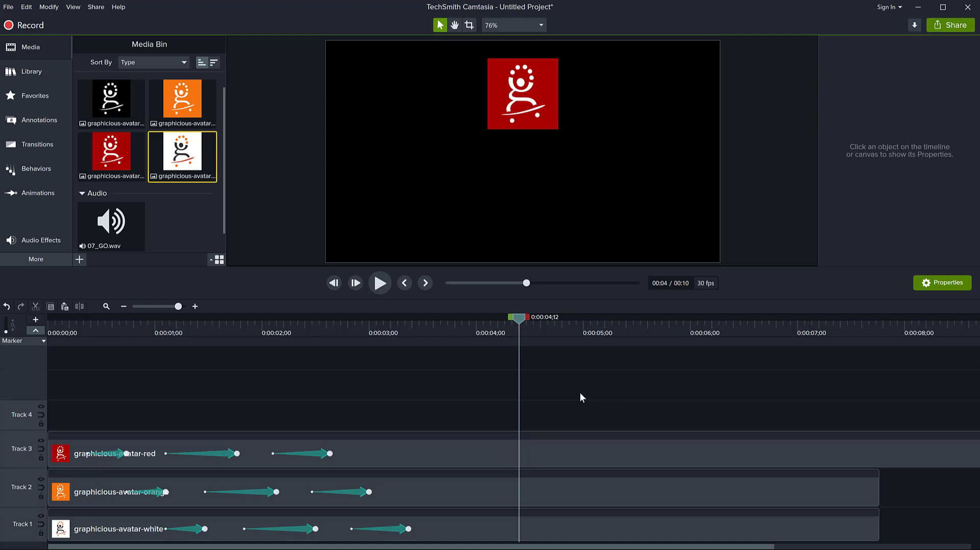
Add a Custom animation after the red clip's third one and adjust its length and position to end at 0:00:04;04.
click(29, 187)
click(111, 78)
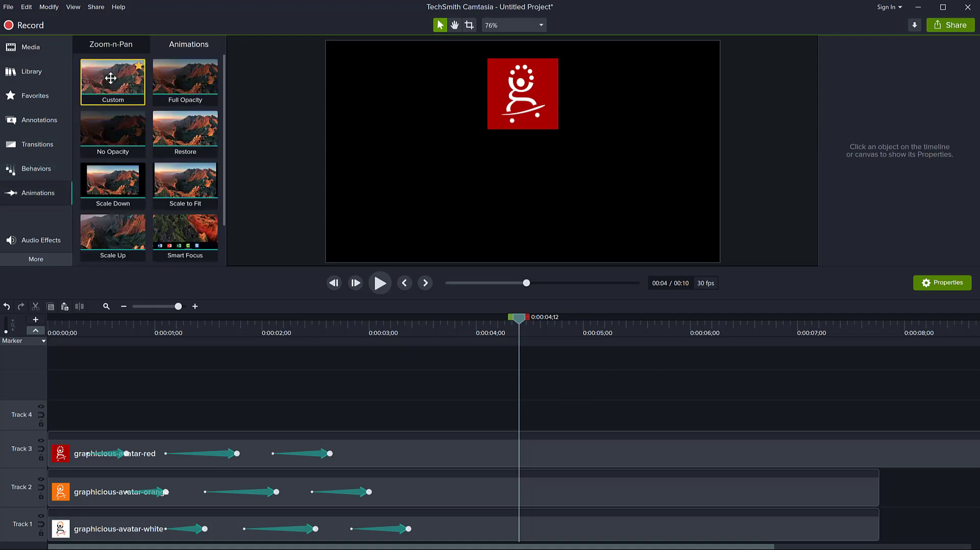
drag(111, 78, 570, 453)
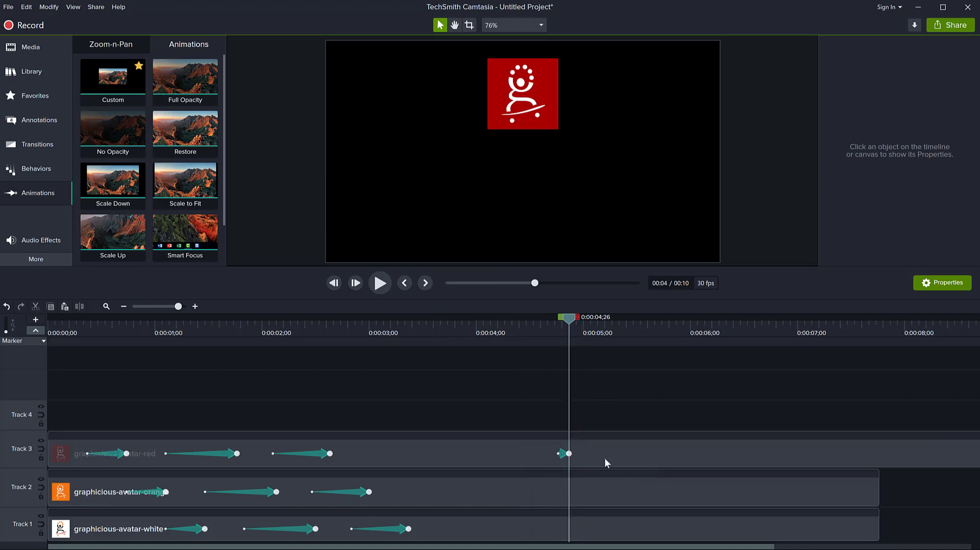
drag(569, 454, 687, 473)
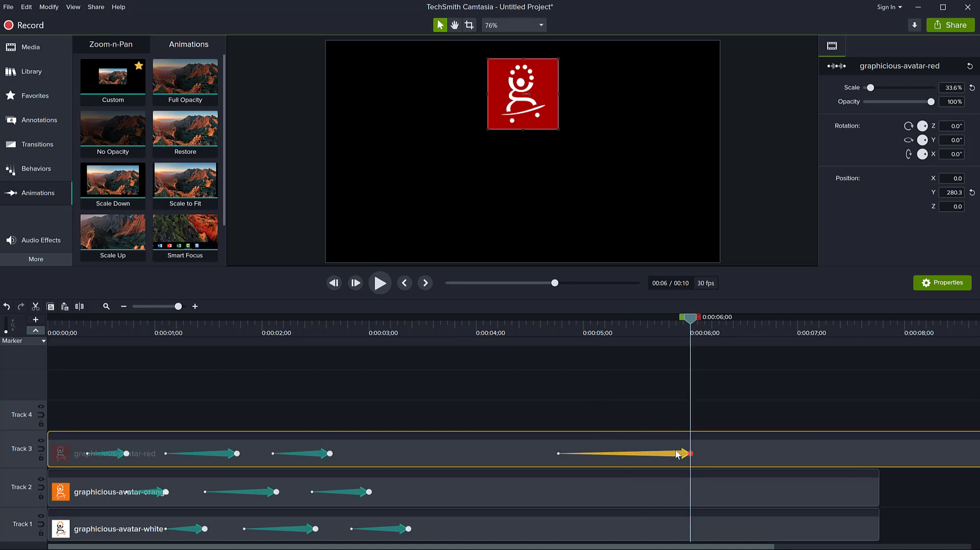
drag(651, 452, 491, 464)
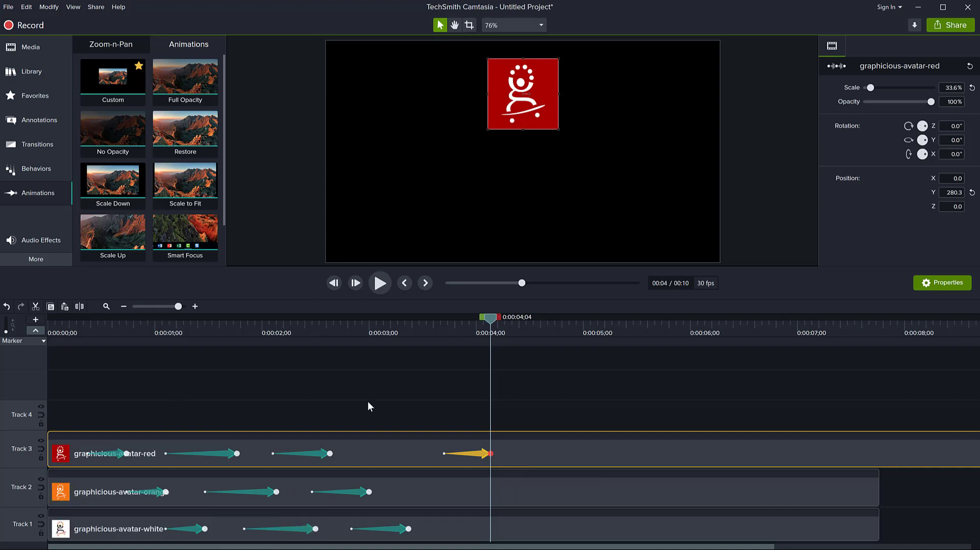
Delete the fourth animation from the red clip.
click(364, 382)
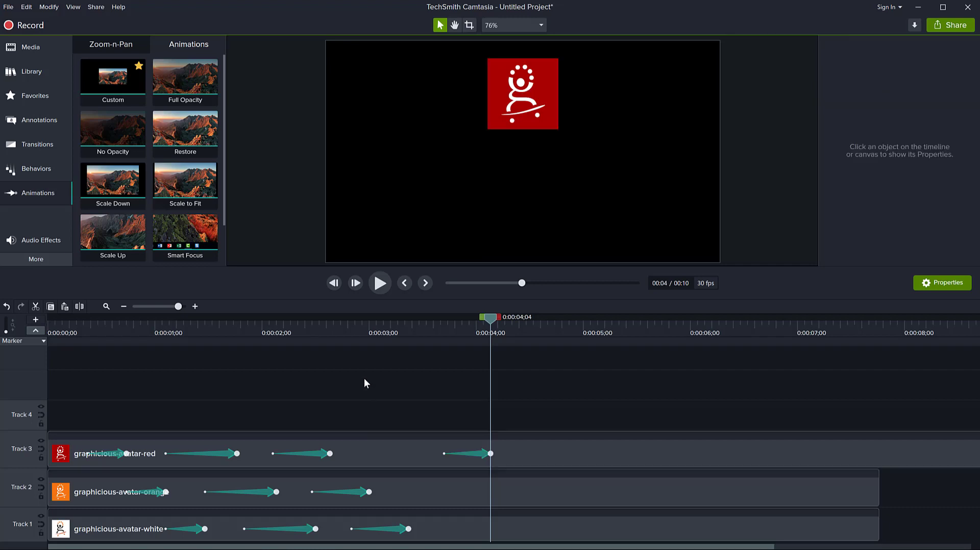
click(481, 458)
key(Delete)
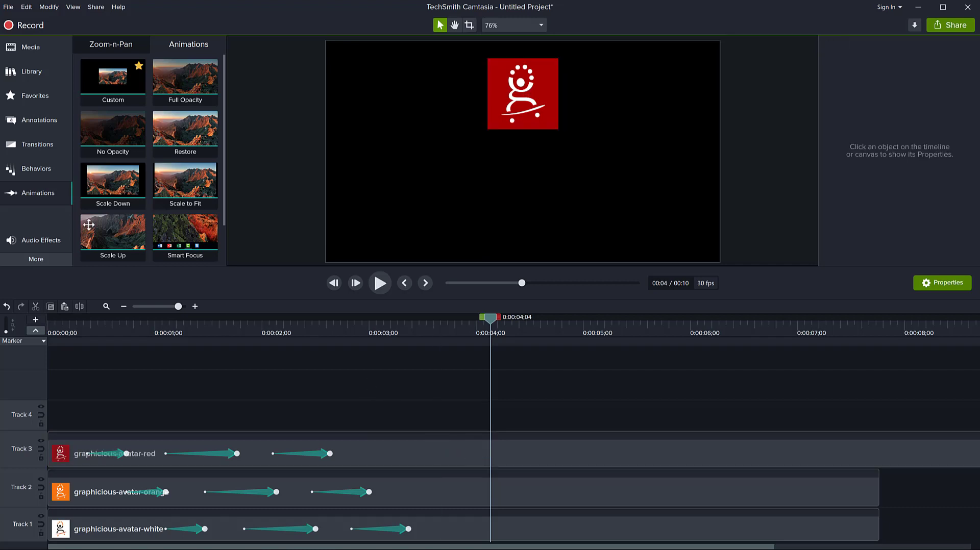
Set the default duration of animations to 1 second in the program preferences.
click(26, 7)
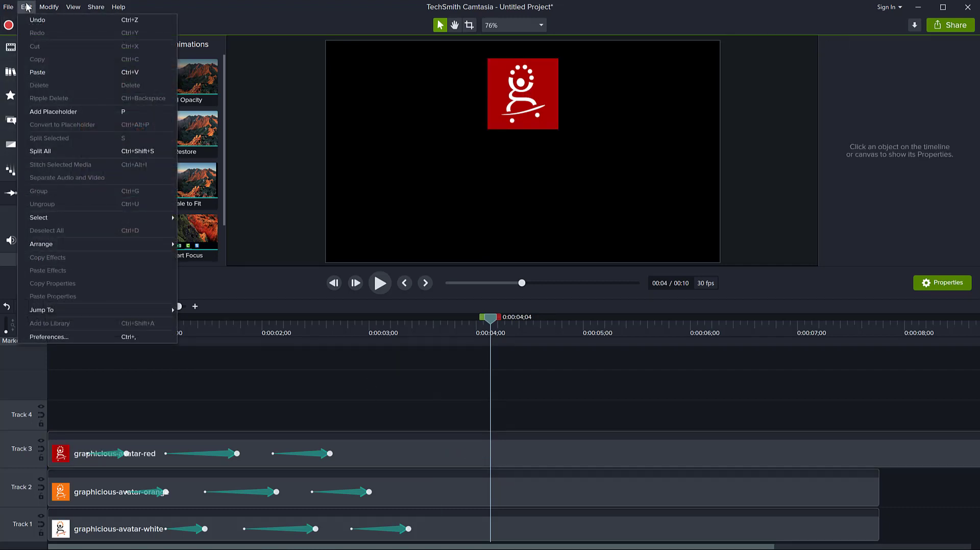
click(52, 338)
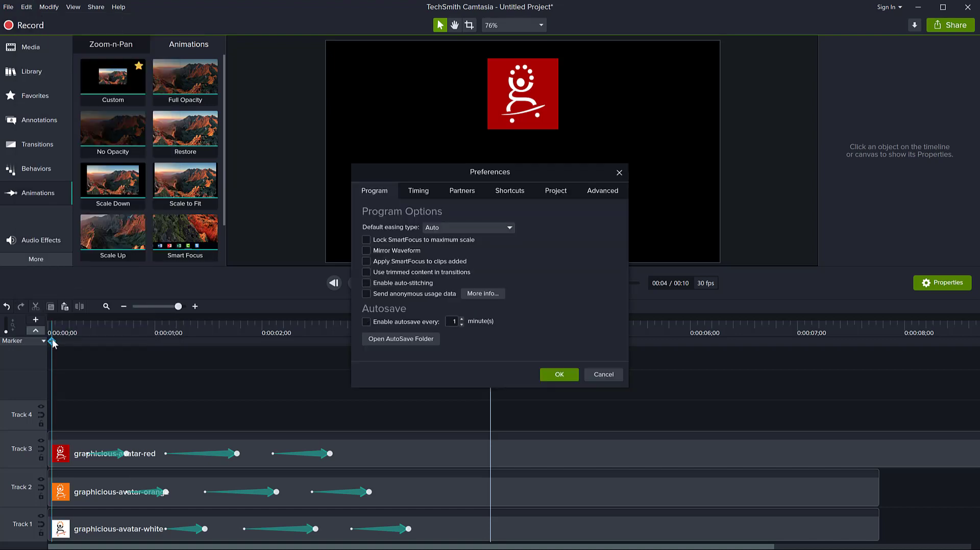
click(418, 193)
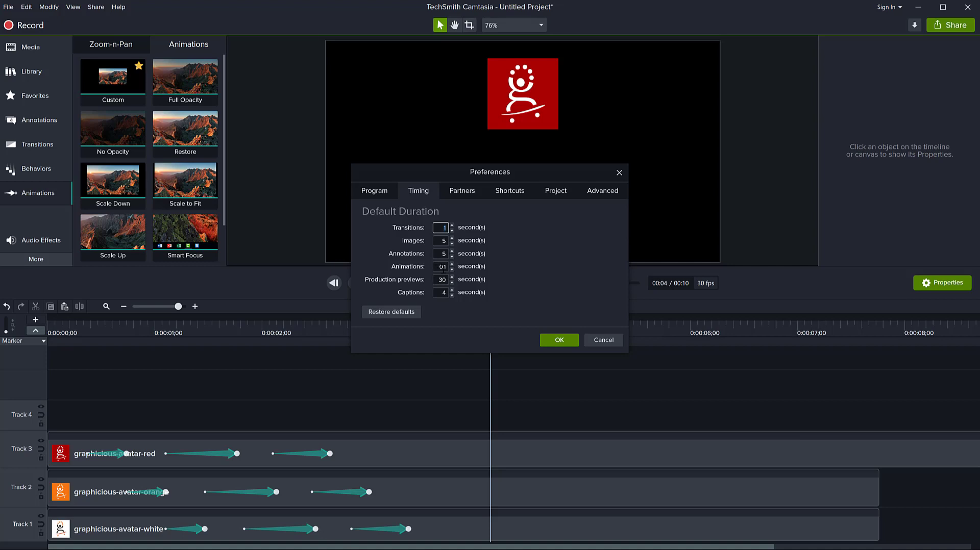
double_click(442, 266)
click(452, 269)
key(Left)
text(1)
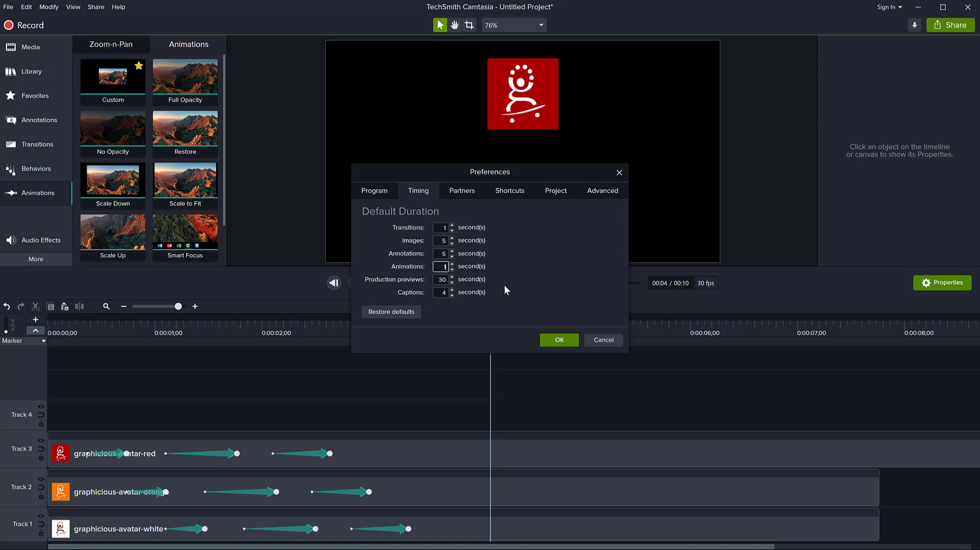
click(556, 339)
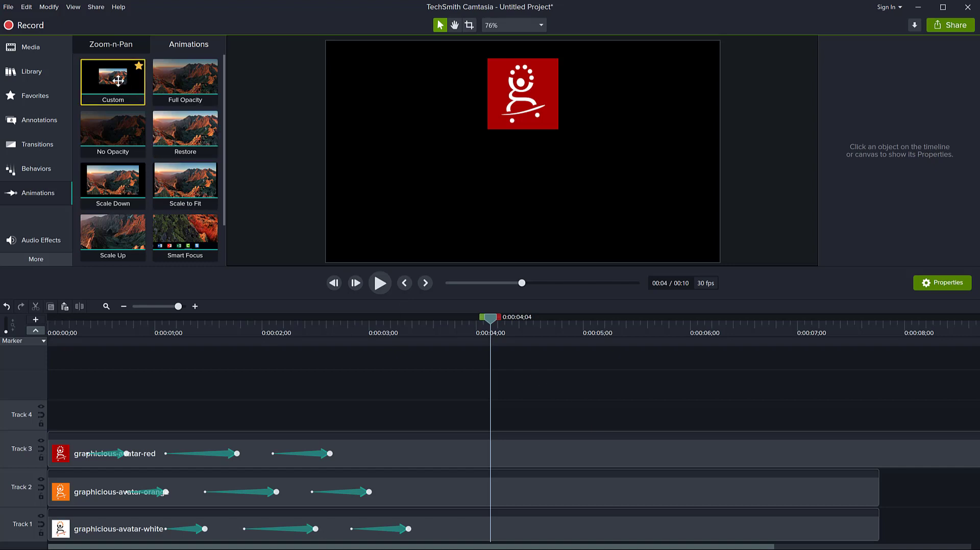
Add a Custom animation to the red clip ending at 0:00:05;02 and move the playhead to its start at 0:00:04;02.
drag(112, 75, 595, 459)
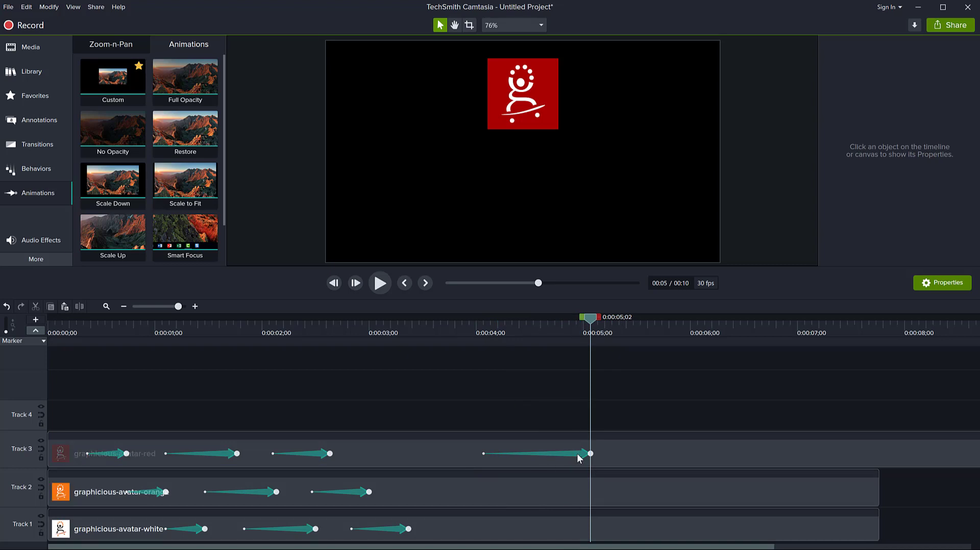
click(580, 455)
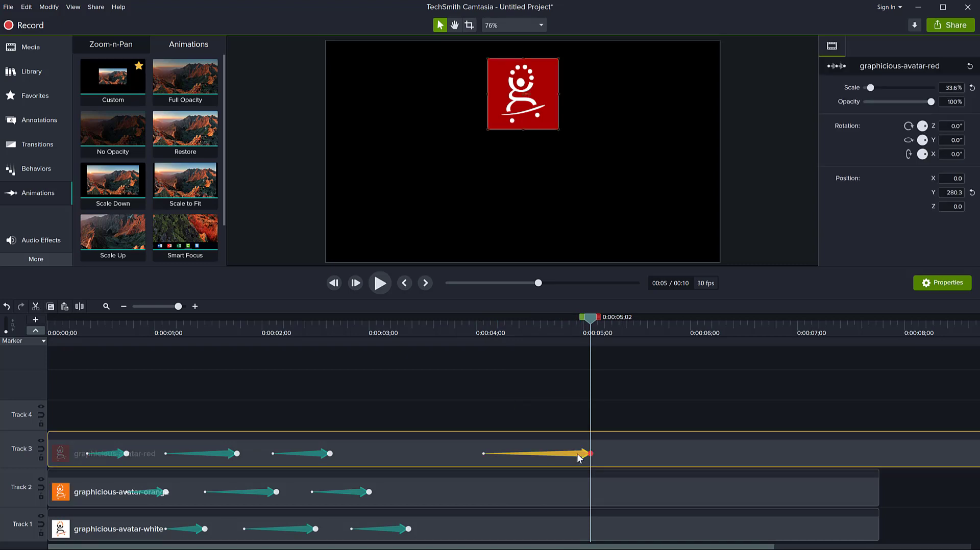
mouse_move(578, 454)
mouse_down()
mouse_move(534, 454)
mouse_move(579, 457)
mouse_up()
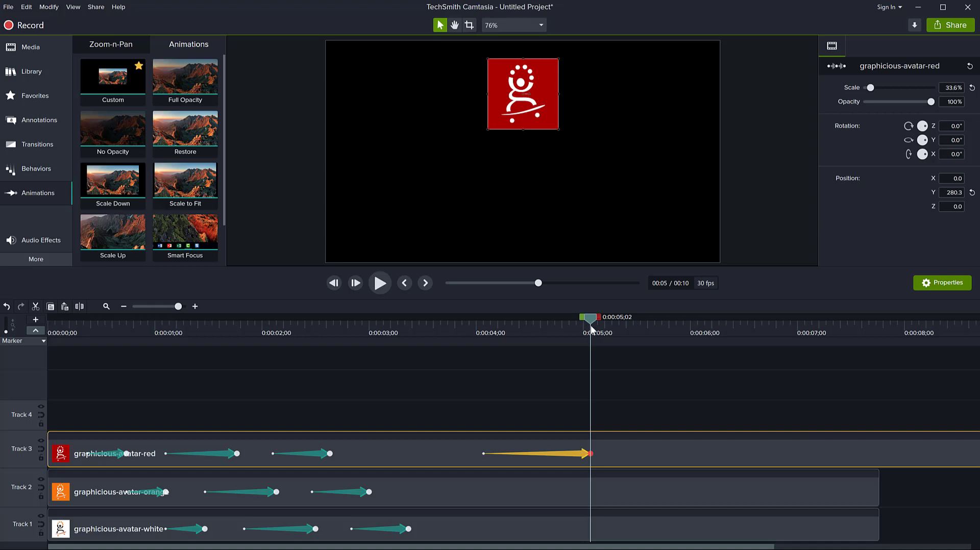
drag(592, 326, 488, 349)
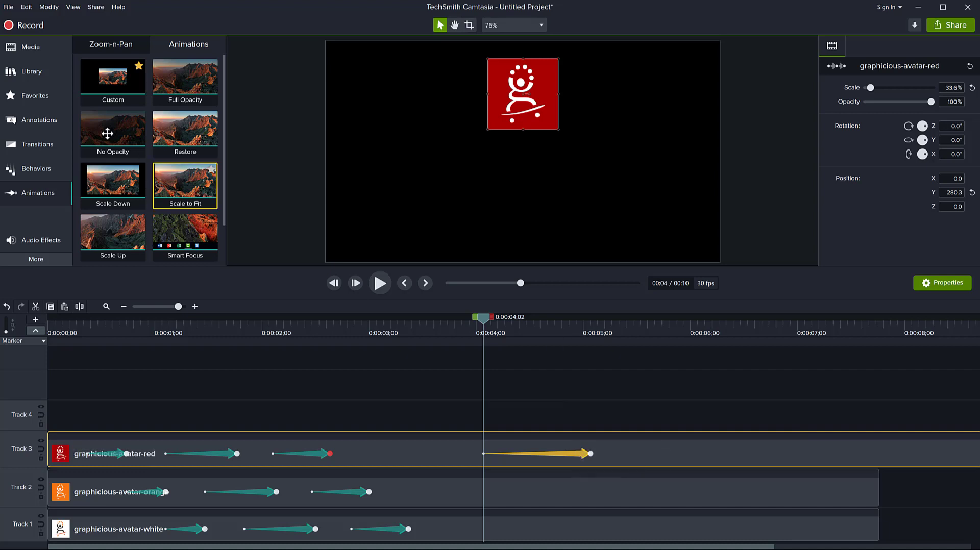
Place the library asset Graphicious intro with sound on Track 5 from about 0:00:10;21, with the playhead at 0:00:10;11.
click(32, 71)
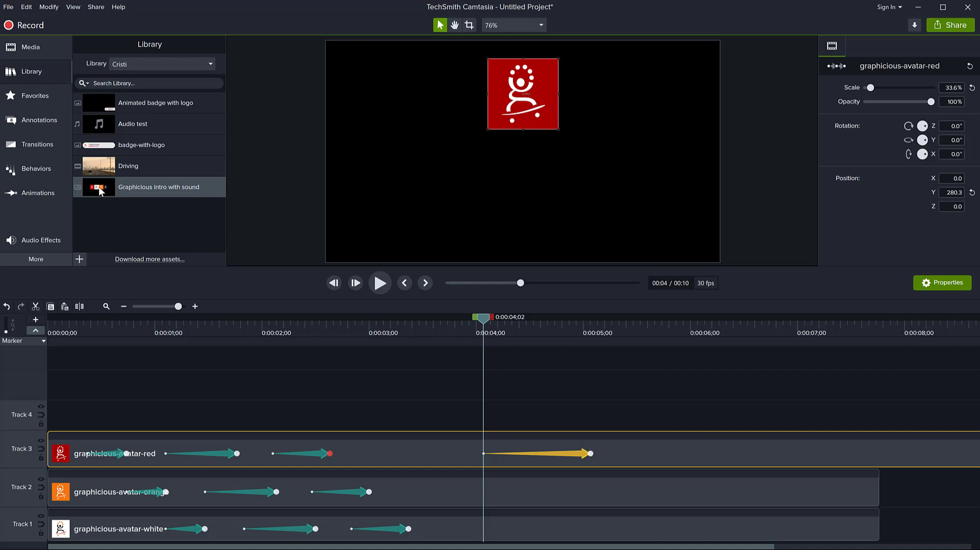
drag(101, 191, 847, 398)
drag(475, 546, 808, 546)
drag(317, 394, 548, 392)
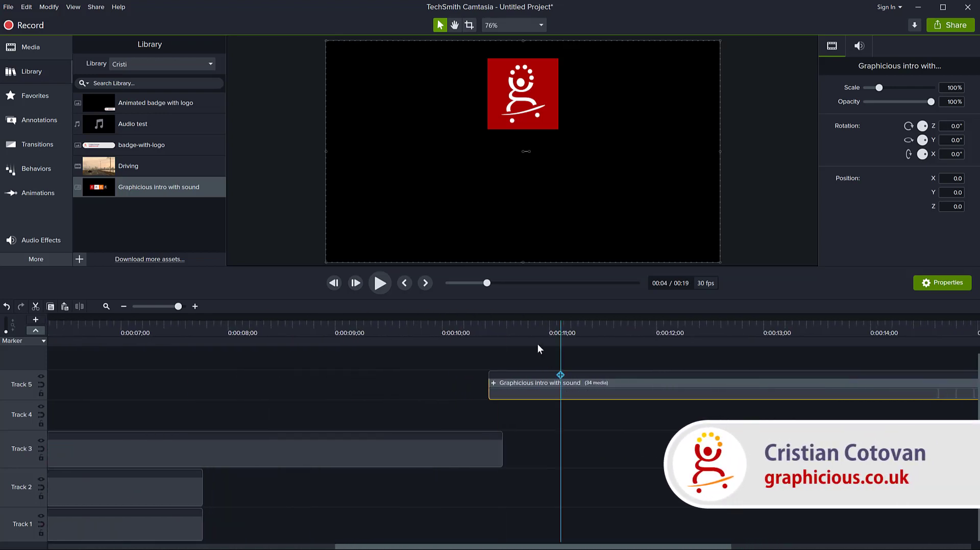
click(481, 331)
drag(480, 327, 484, 325)
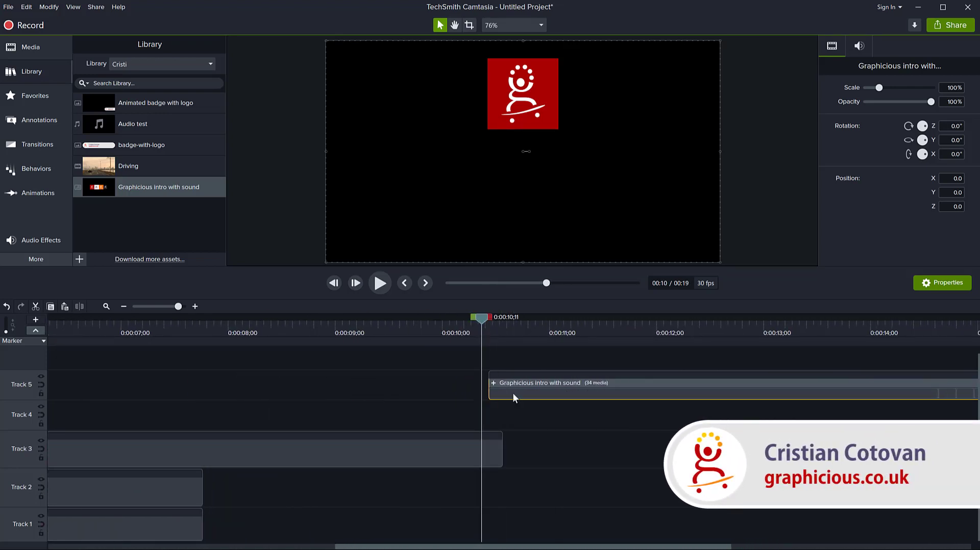
drag(512, 393, 541, 394)
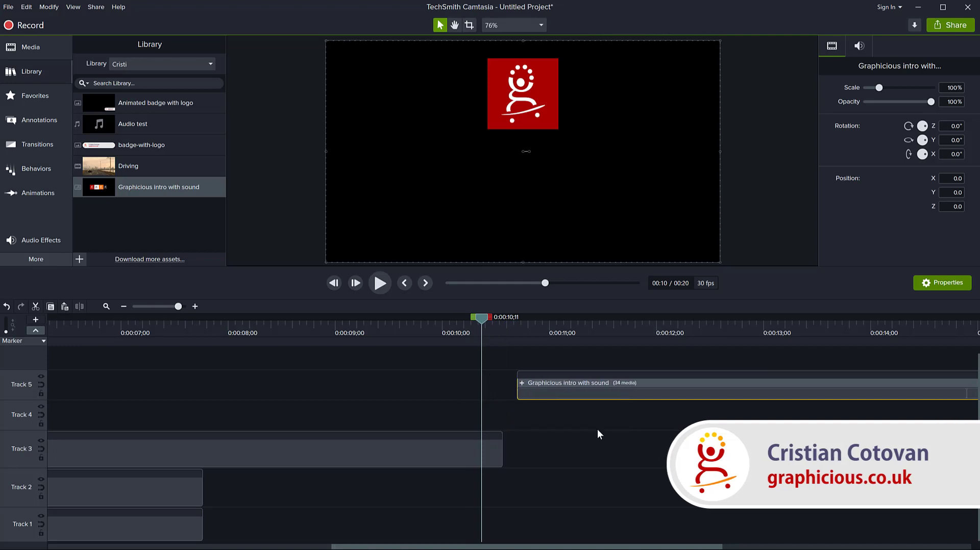